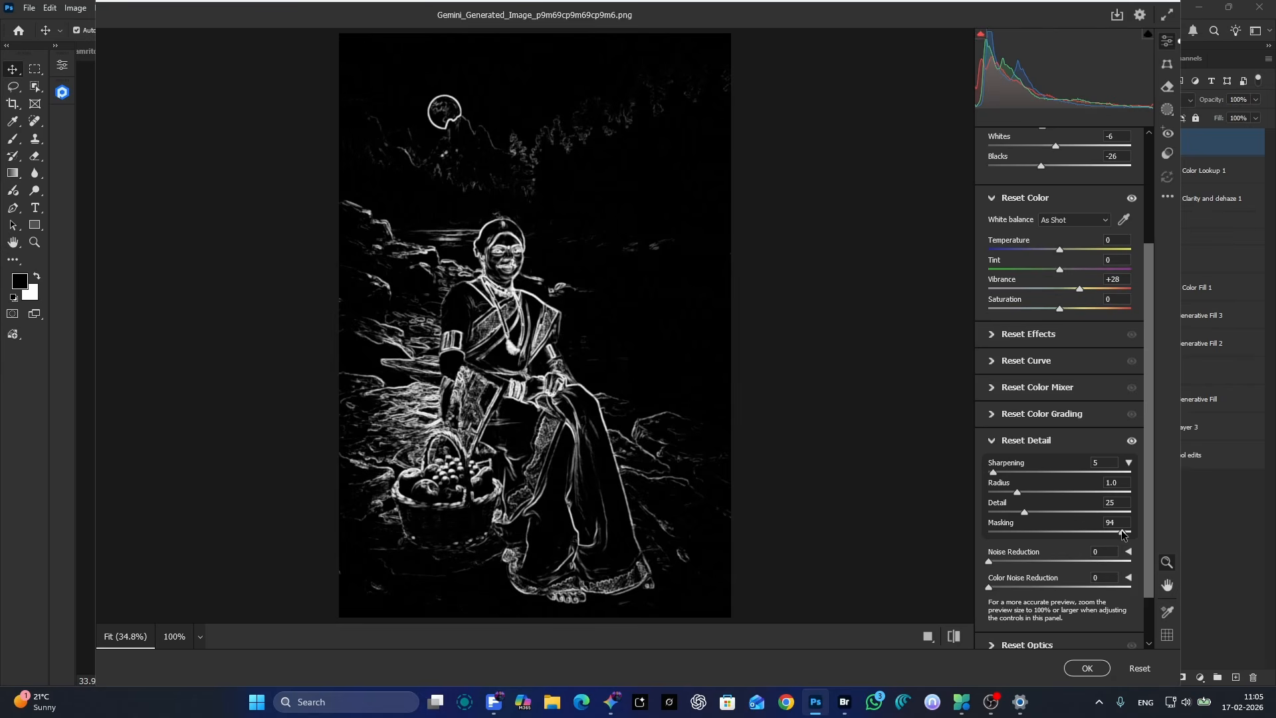
# Step: Set the Camera Raw sharpening mask to 92 and adjust the sharpening amount of the composite
pyautogui.moveTo(1122, 533); pyautogui.dragTo(1121, 533)
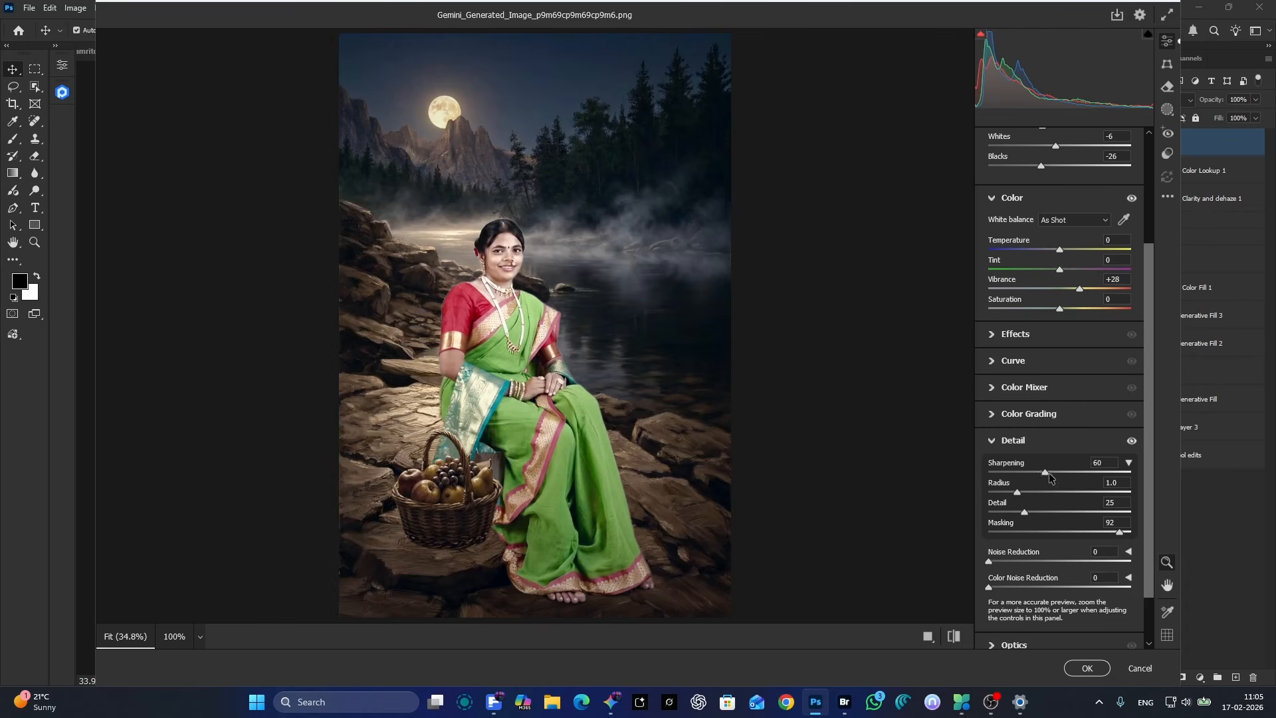
pyautogui.moveTo(1099, 474); pyautogui.dragTo(1173, 483)
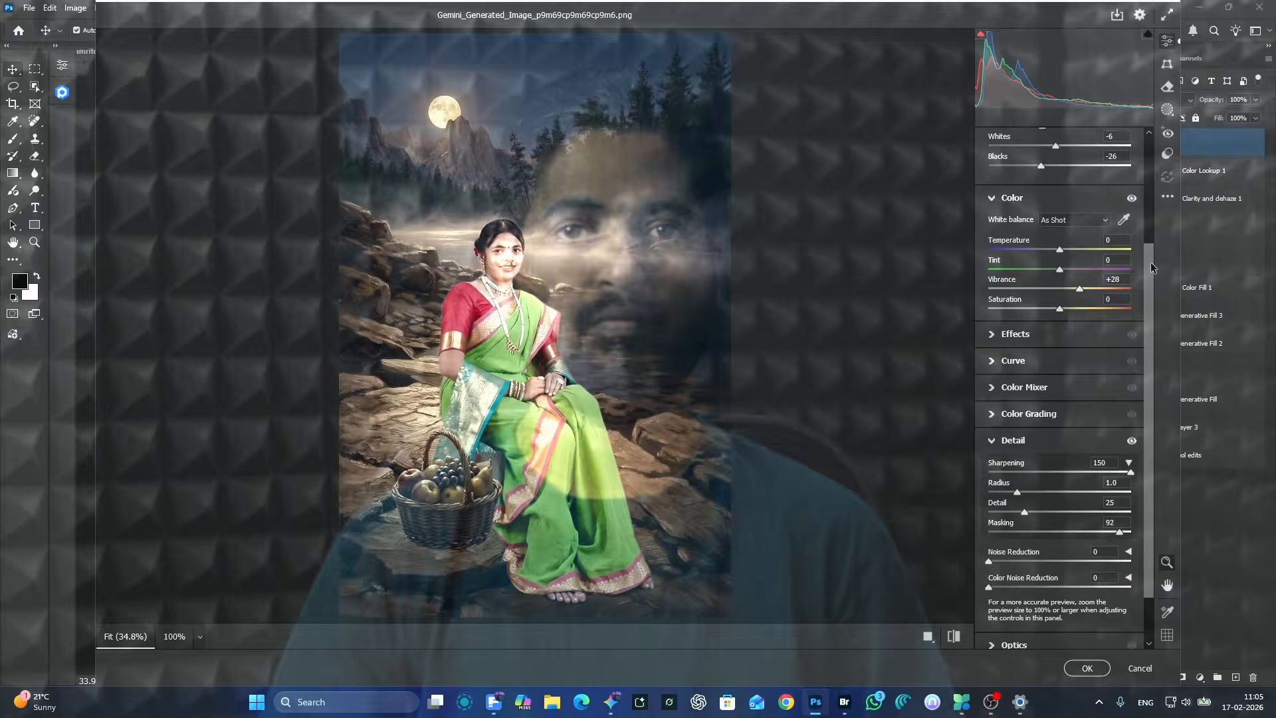
pyautogui.scroll(-2, 1147, 535)
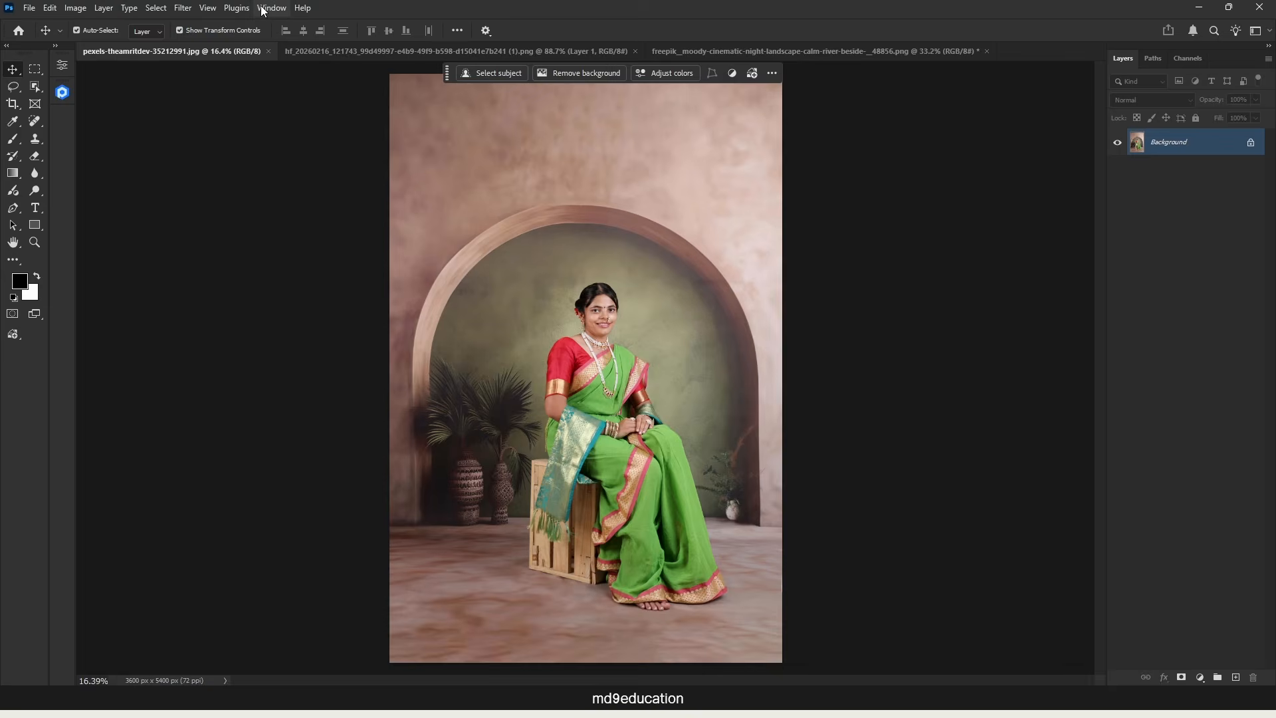
# Step: Check the installed Photoshop release in the program's version information, and dismiss it
pyautogui.click(263, 10)
pyautogui.moveTo(303, 8)
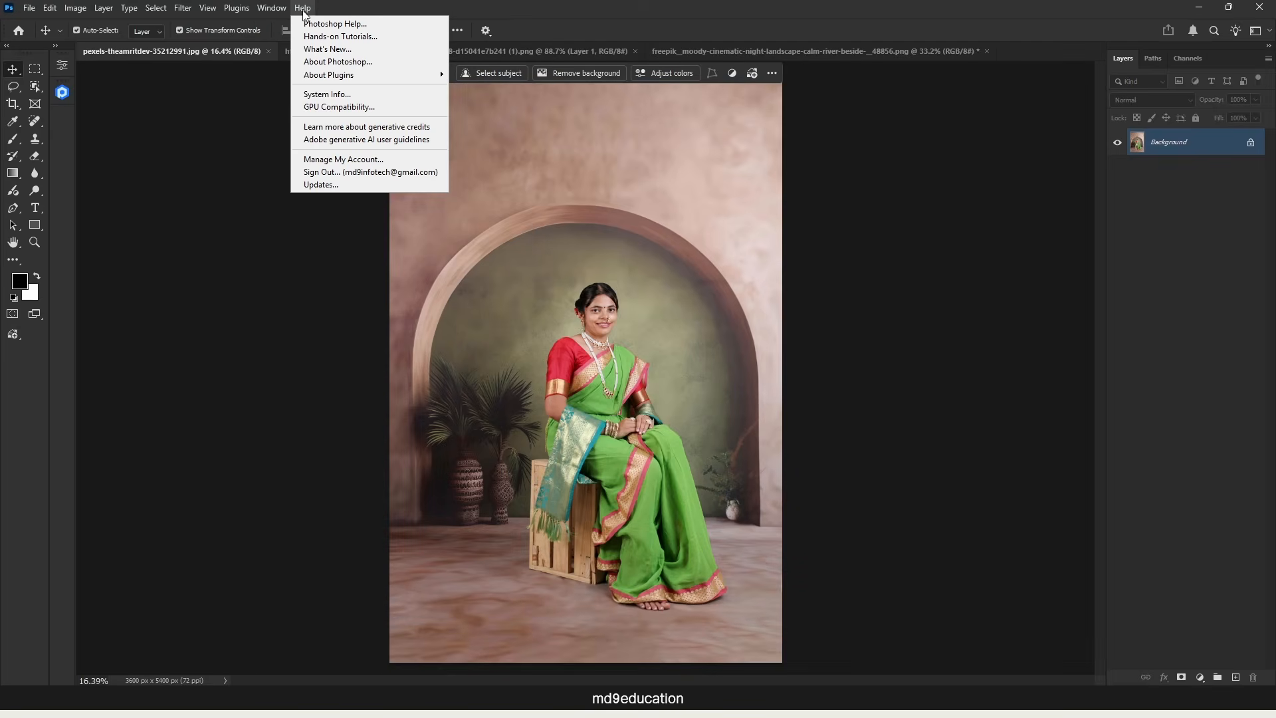
pyautogui.click(336, 62)
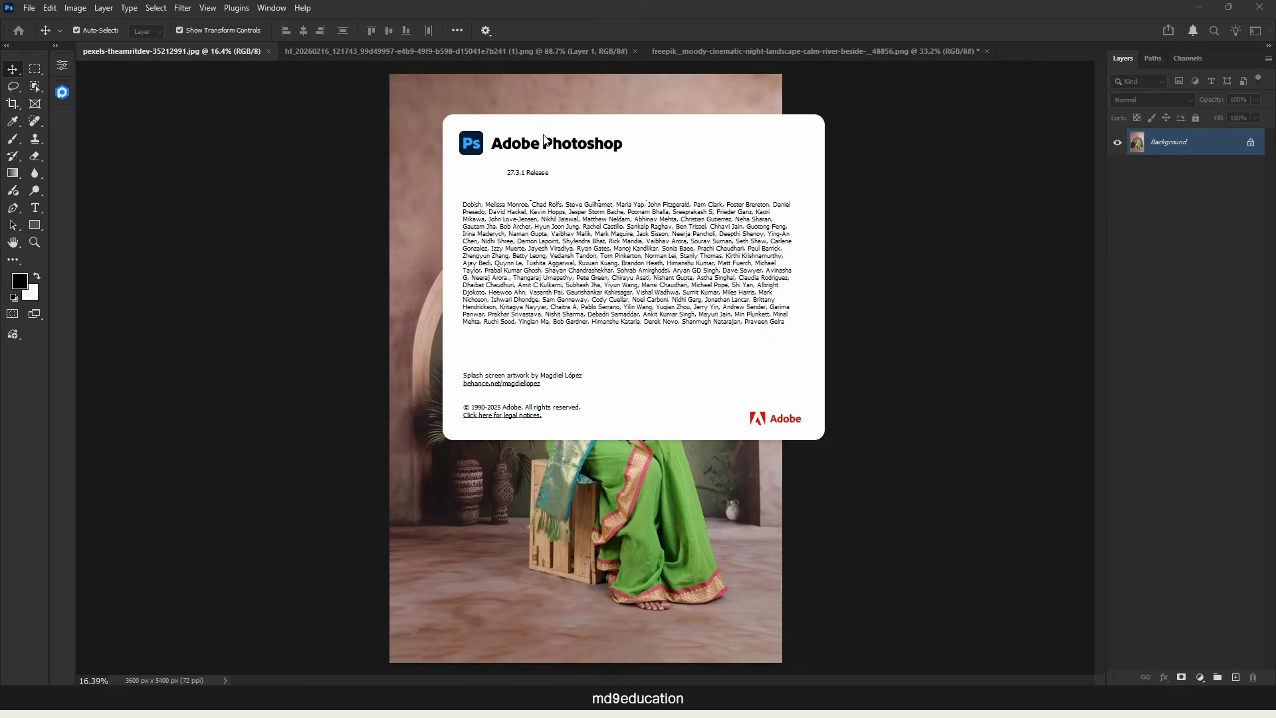
pyautogui.click(717, 44)
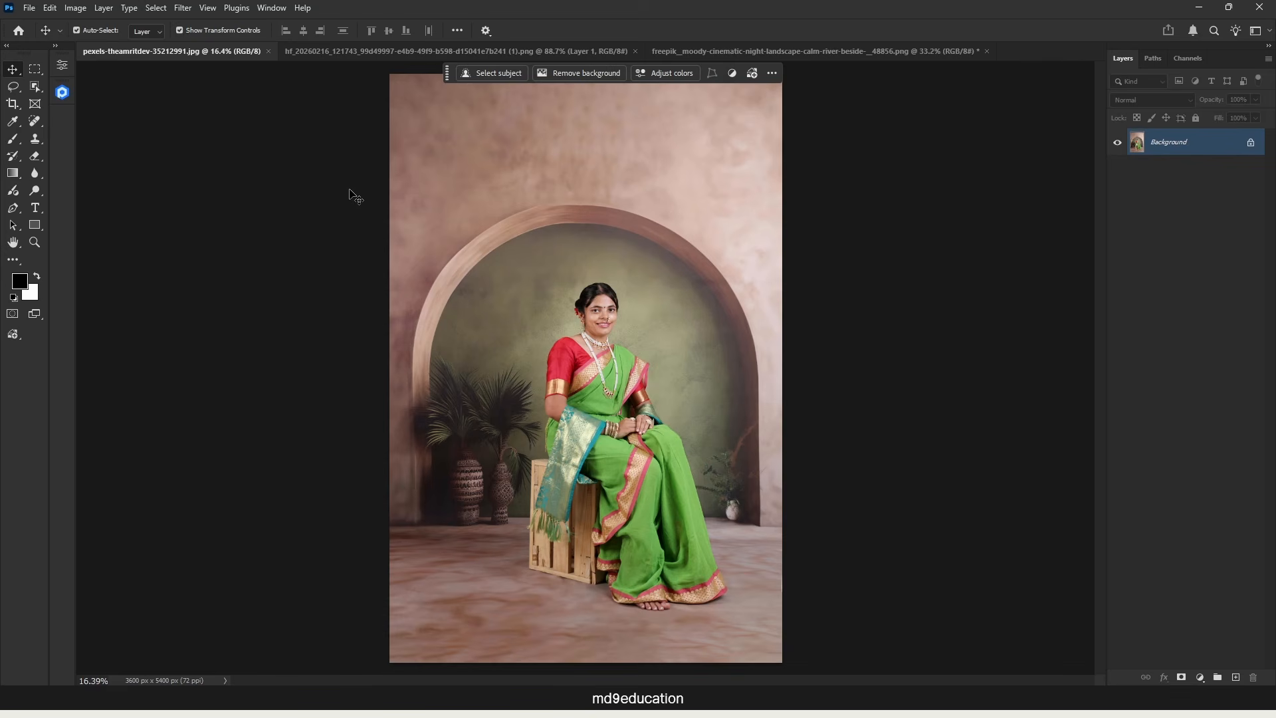
# Step: Review the grey-background studio portrait and the sepia river landscape in their open documents
pyautogui.click(336, 50)
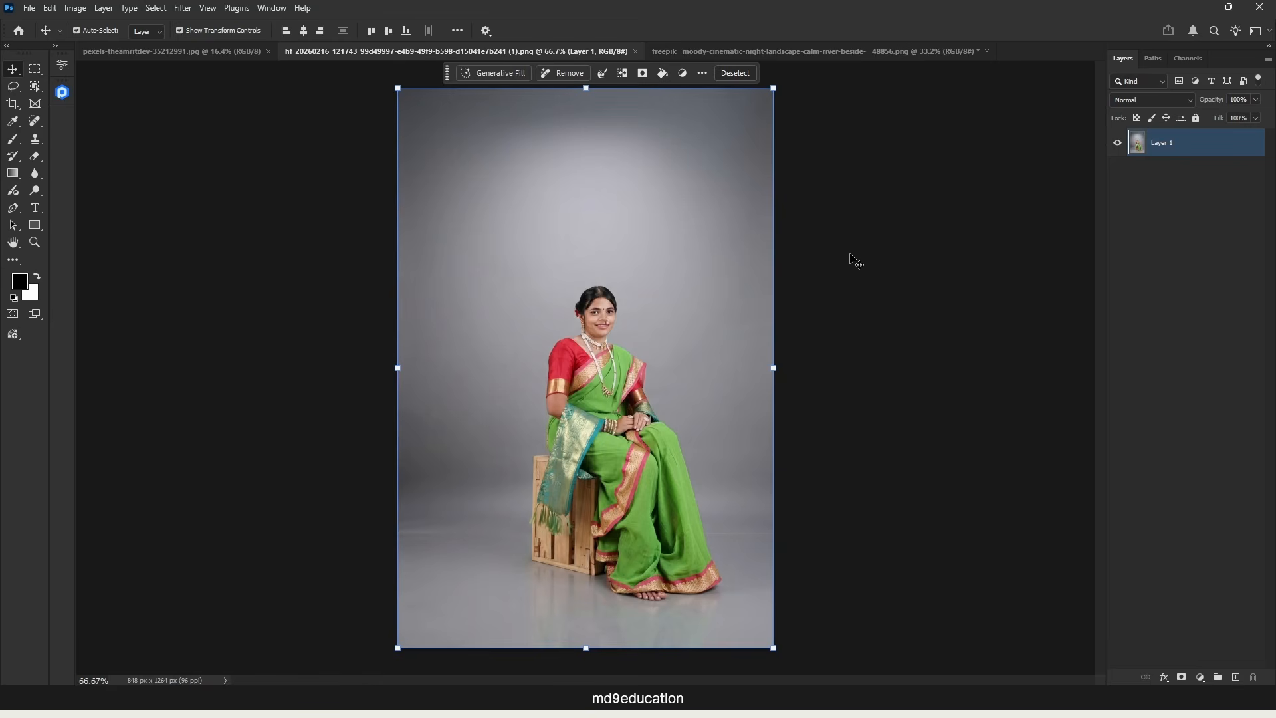
pyautogui.click(725, 51)
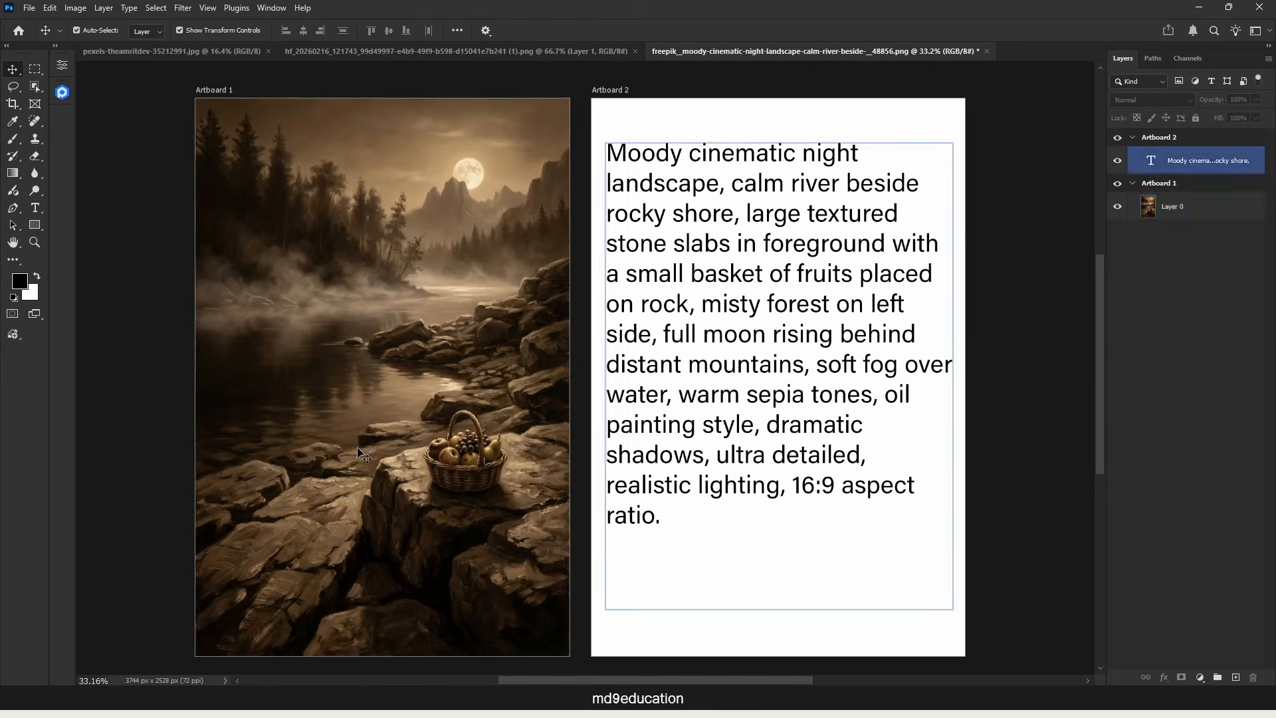
pyautogui.click(263, 492)
pyautogui.click(341, 70)
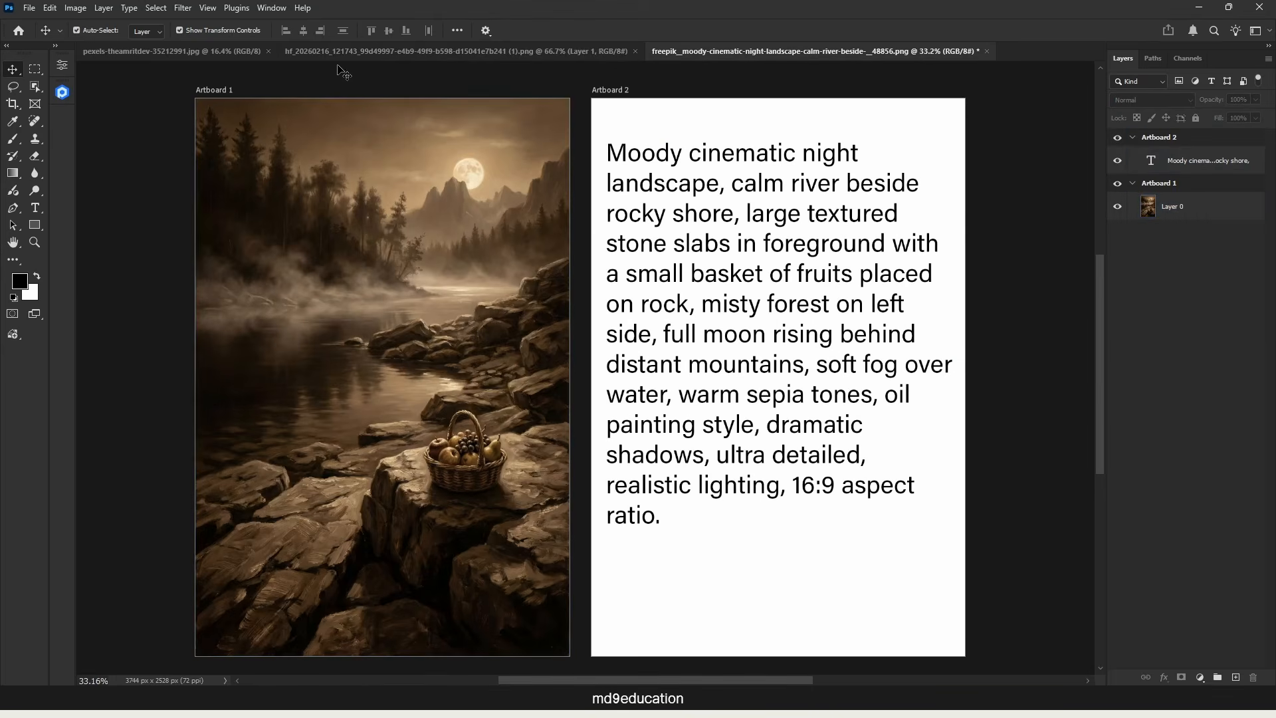
pyautogui.click(353, 52)
pyautogui.click(854, 53)
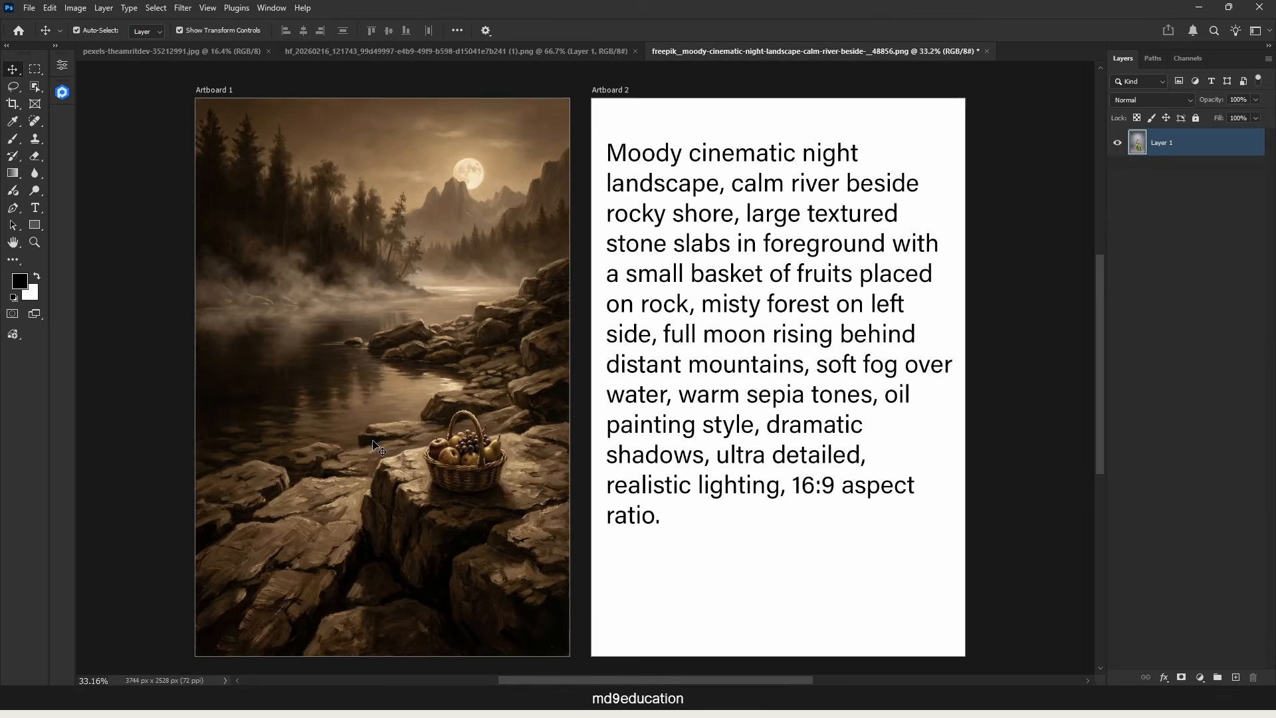
pyautogui.click(379, 447)
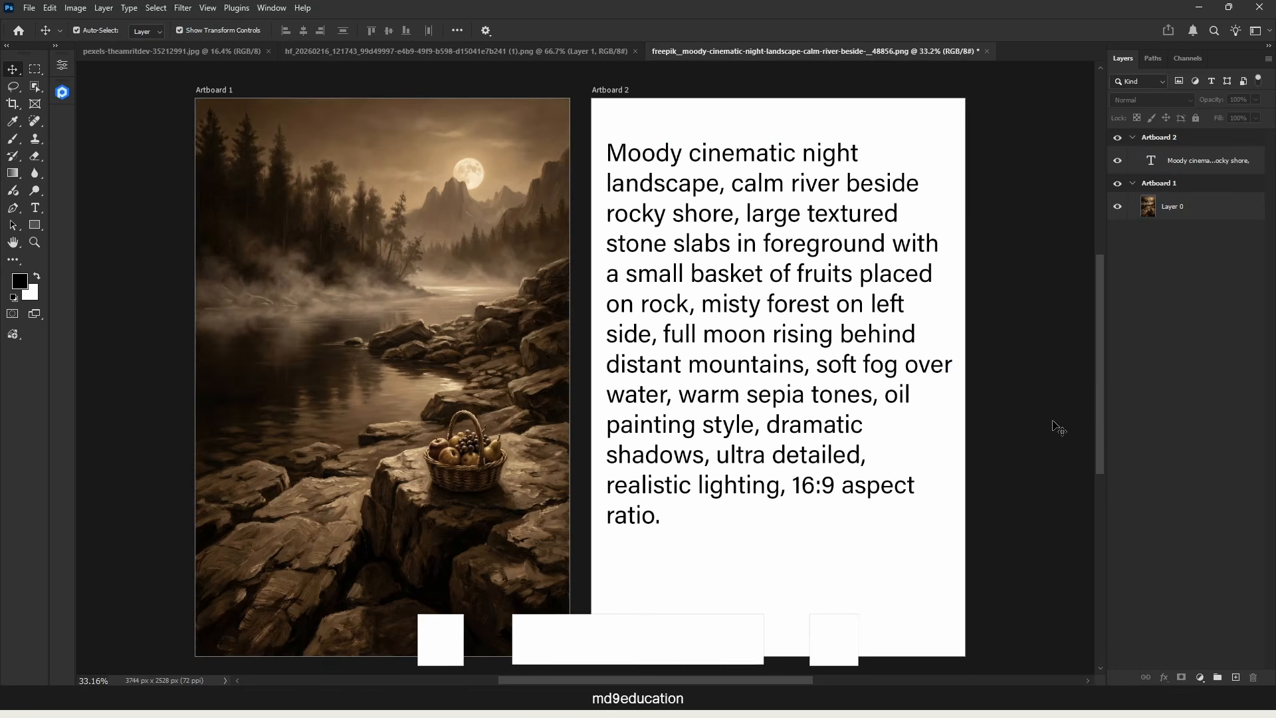
# Step: Examine the moody night landscape prompt on Artboard 2 against the sepia scene on Artboard 1
pyautogui.click(649, 432)
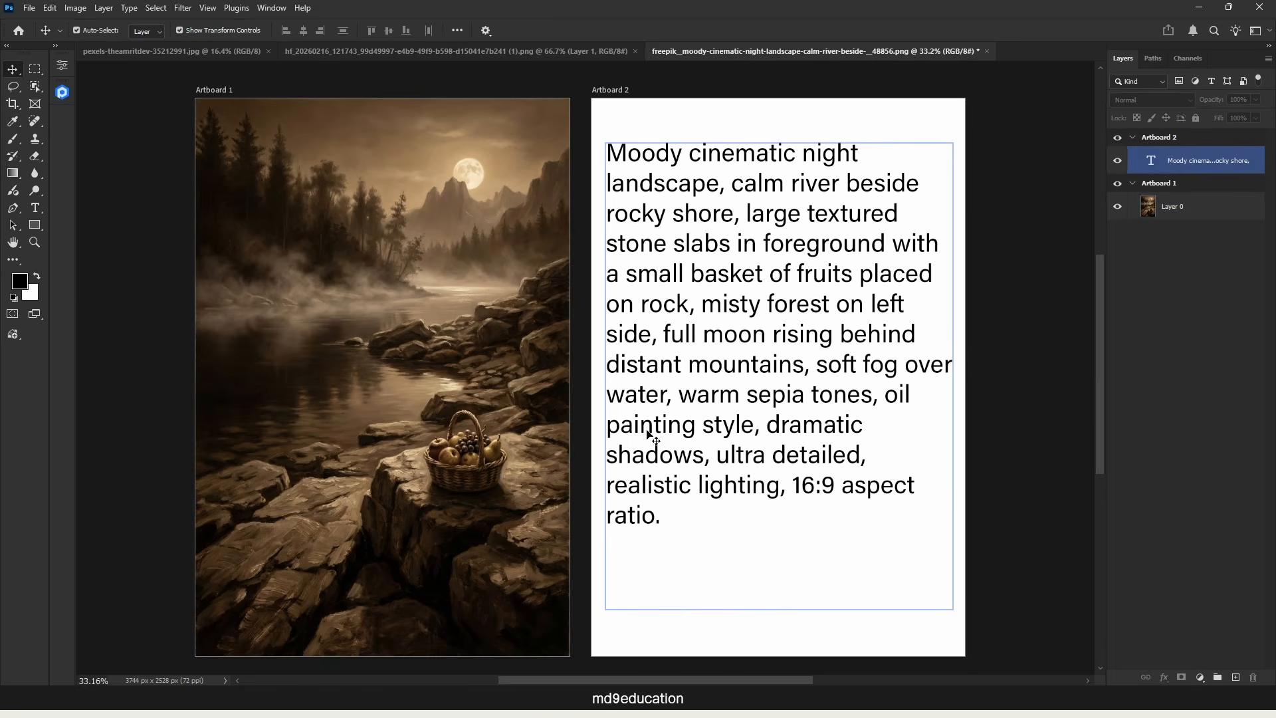
pyautogui.click(417, 346)
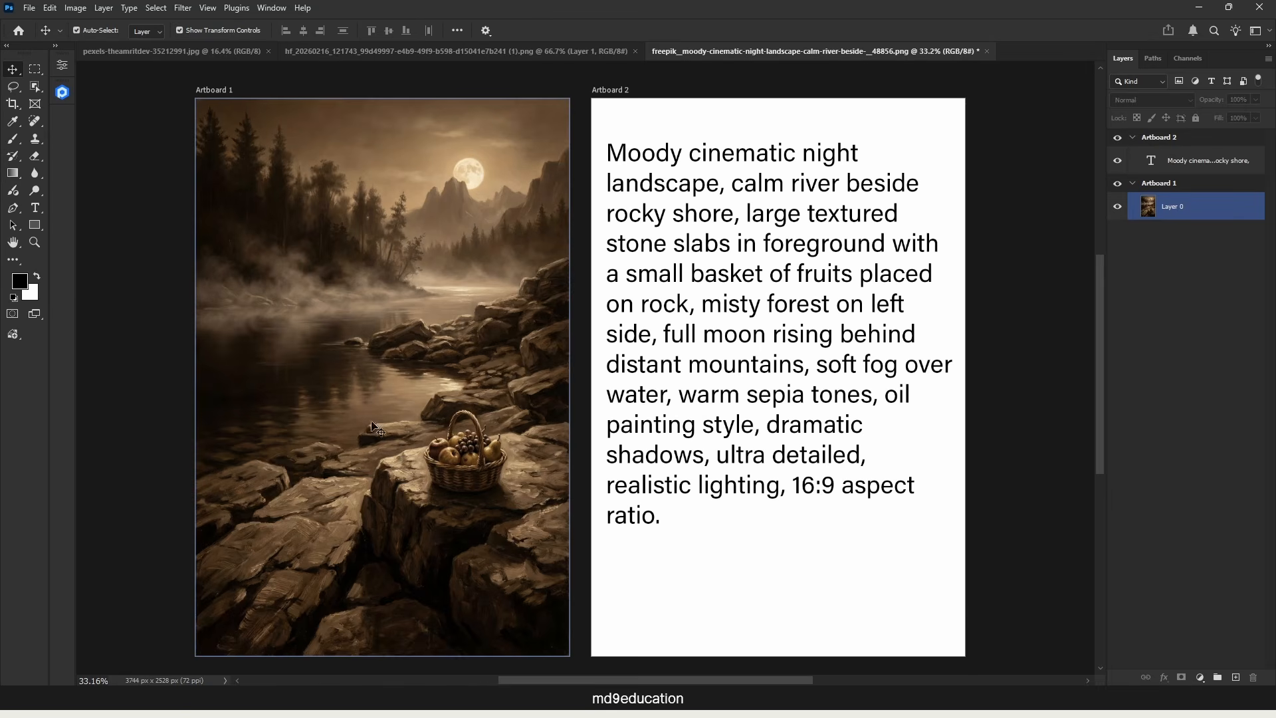
pyautogui.click(608, 510)
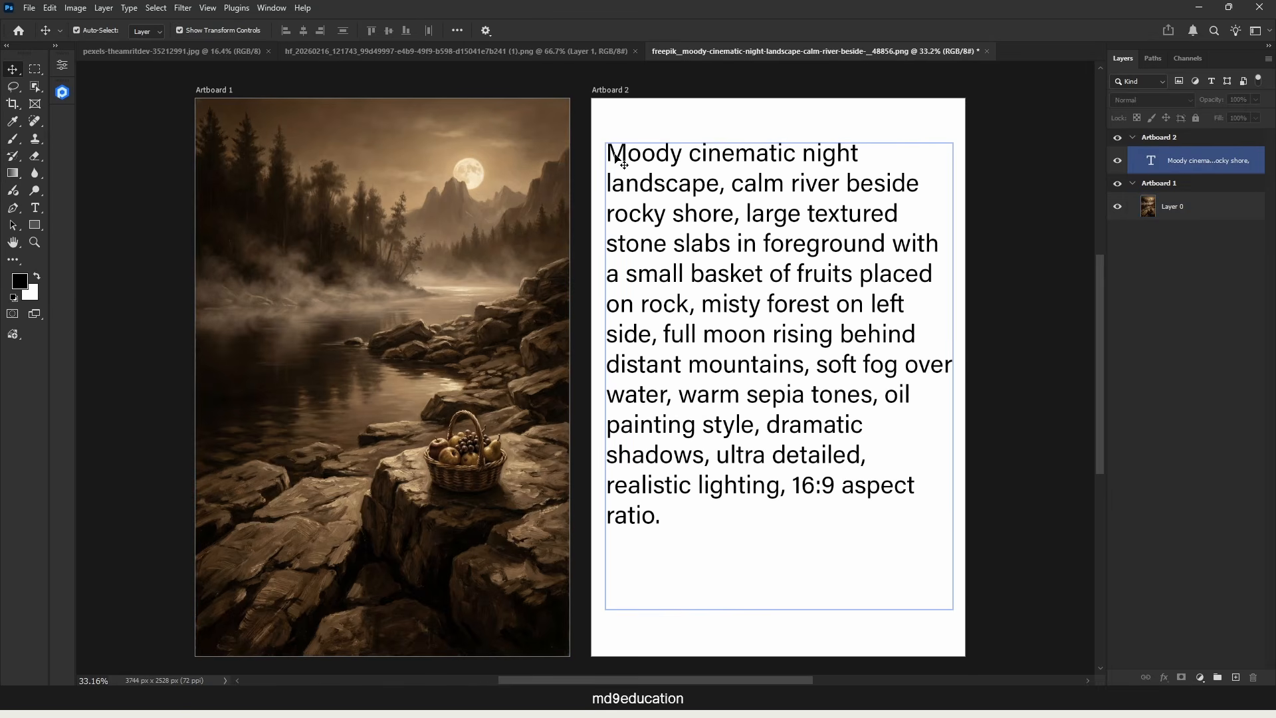
pyautogui.click(355, 210)
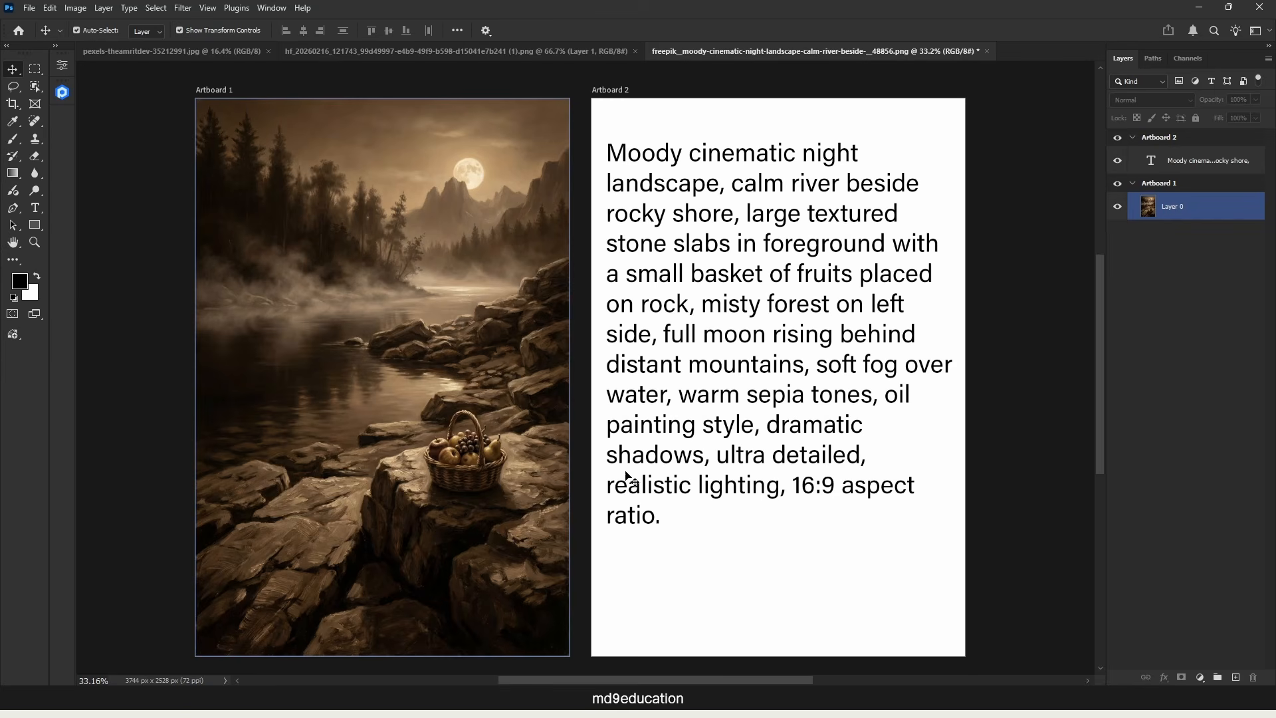
pyautogui.click(771, 577)
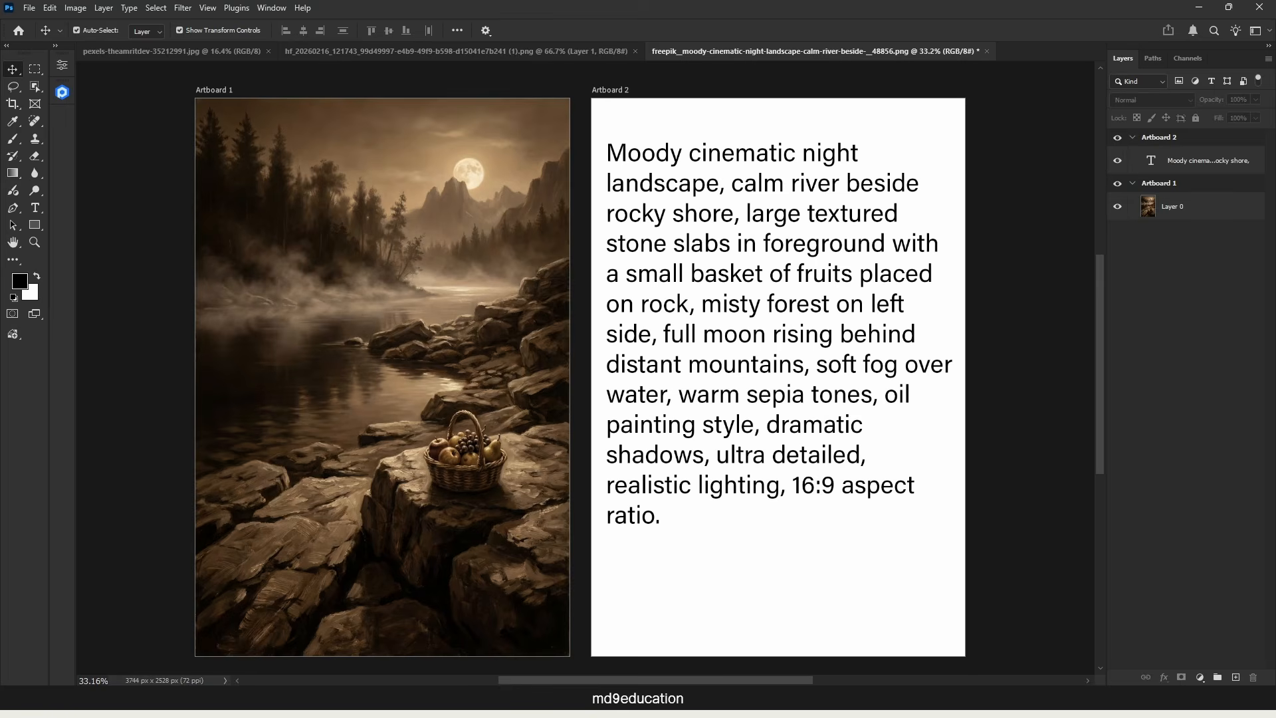
# Step: Switch to Gemini, inspect the realistic natural-color version of the river landscape, and download it at full size
pyautogui.moveTo(611, 714)
pyautogui.click(610, 634)
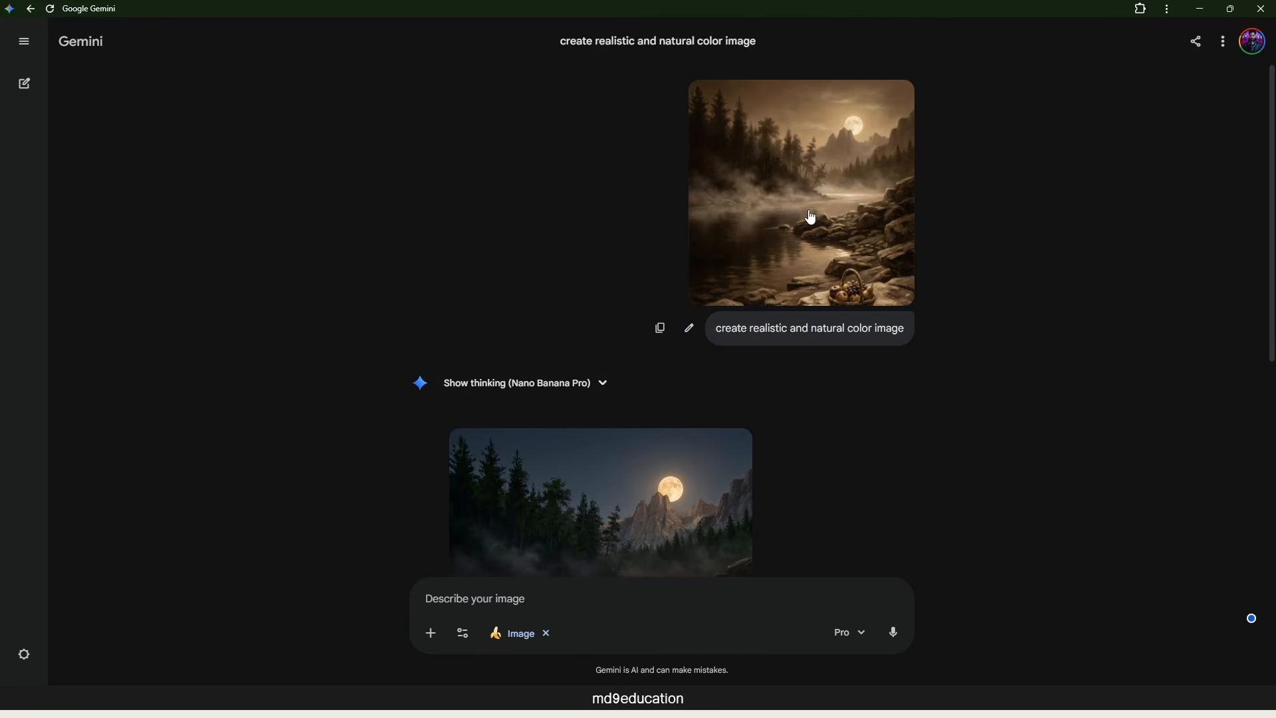
pyautogui.scroll(-5, 812, 216)
pyautogui.click(681, 273)
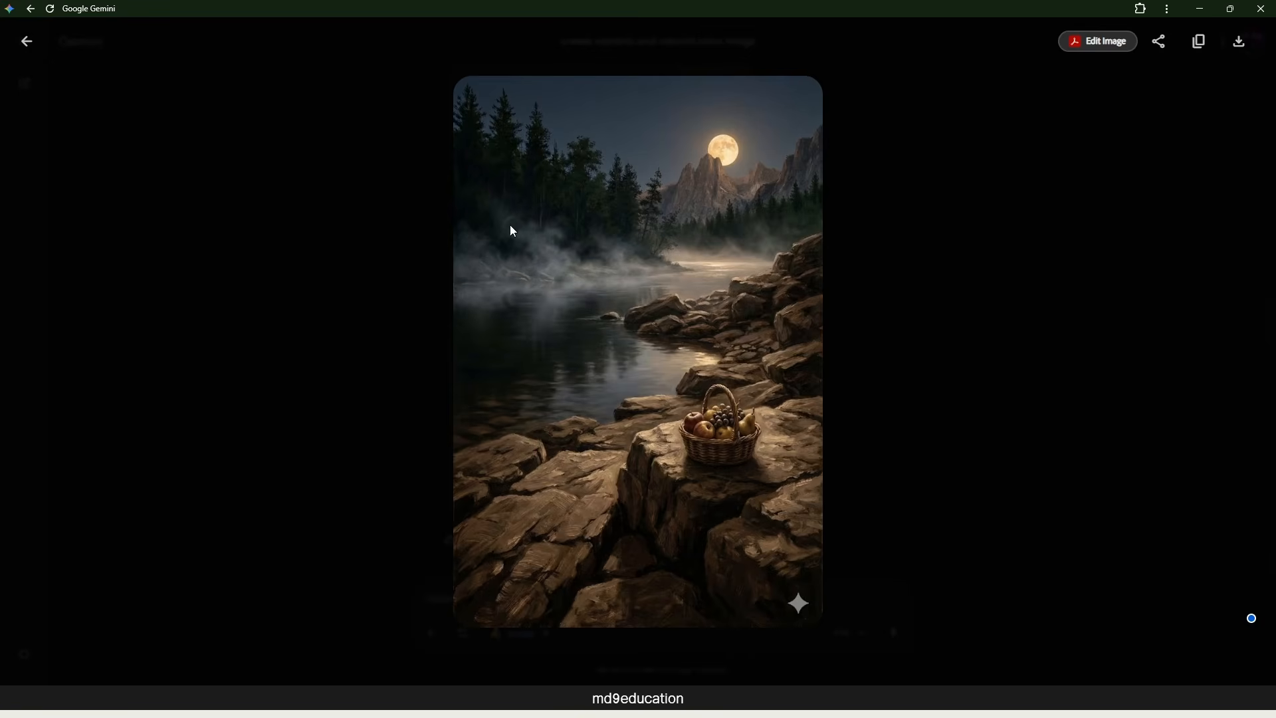
pyautogui.click(912, 434)
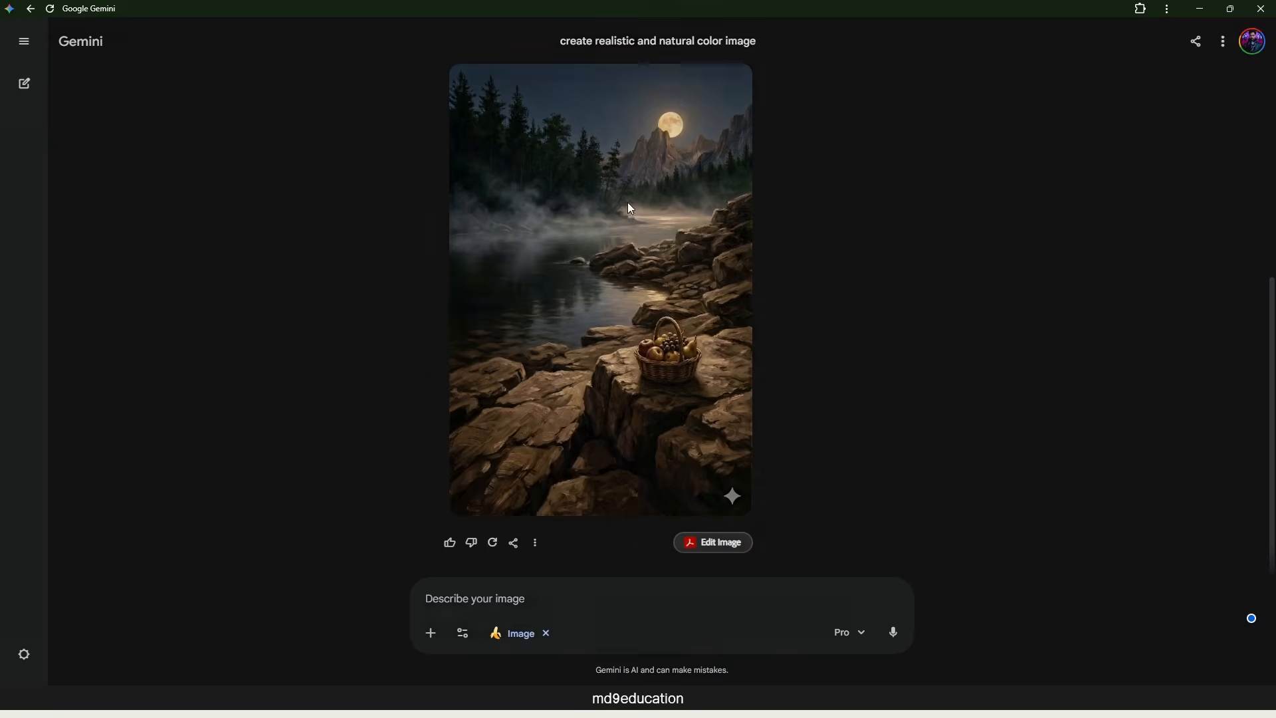
pyautogui.click(632, 208)
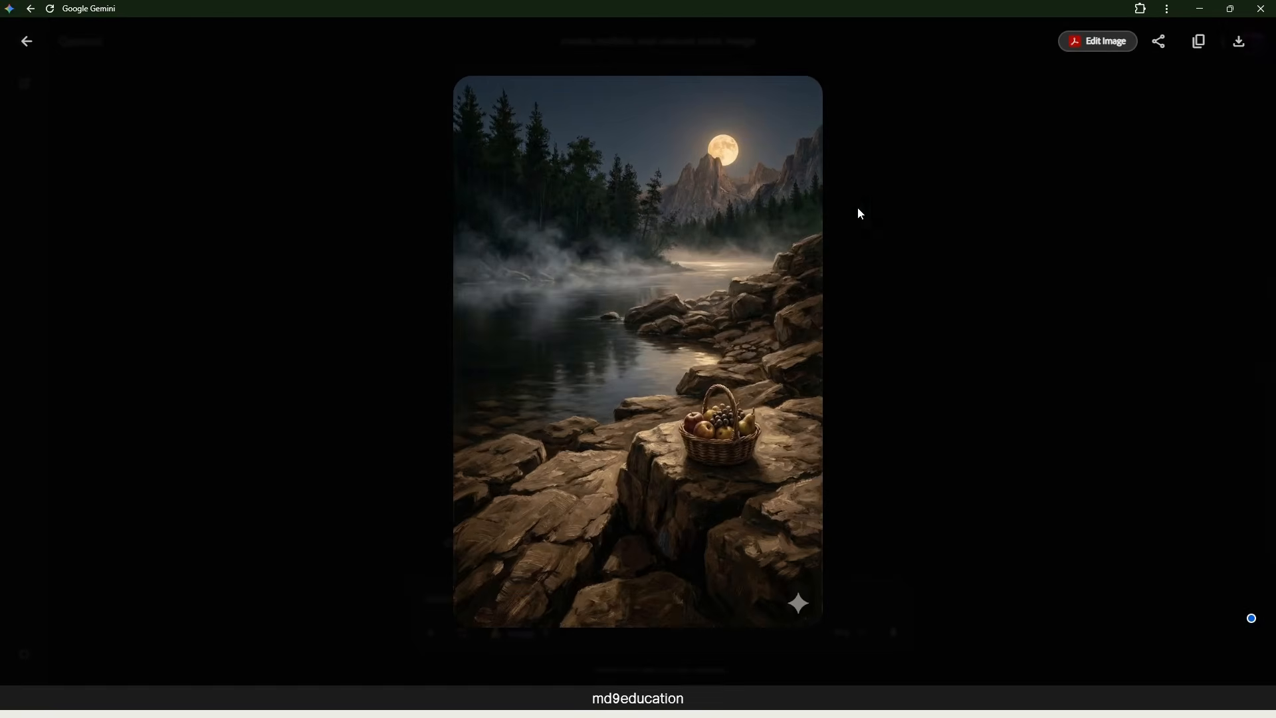
pyautogui.click(1240, 44)
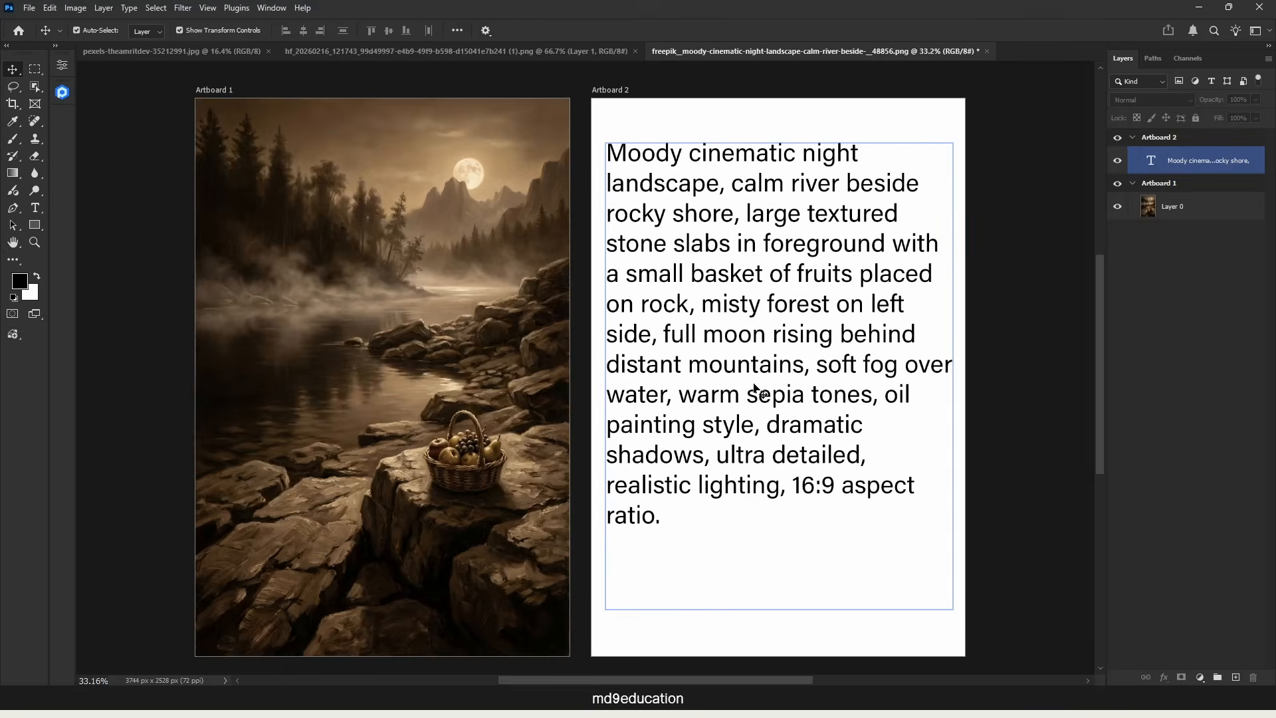
# Step: Return to Photoshop and check the Gemini landscape's image size in pixels without resizing it
pyautogui.click(412, 80)
pyautogui.click(424, 51)
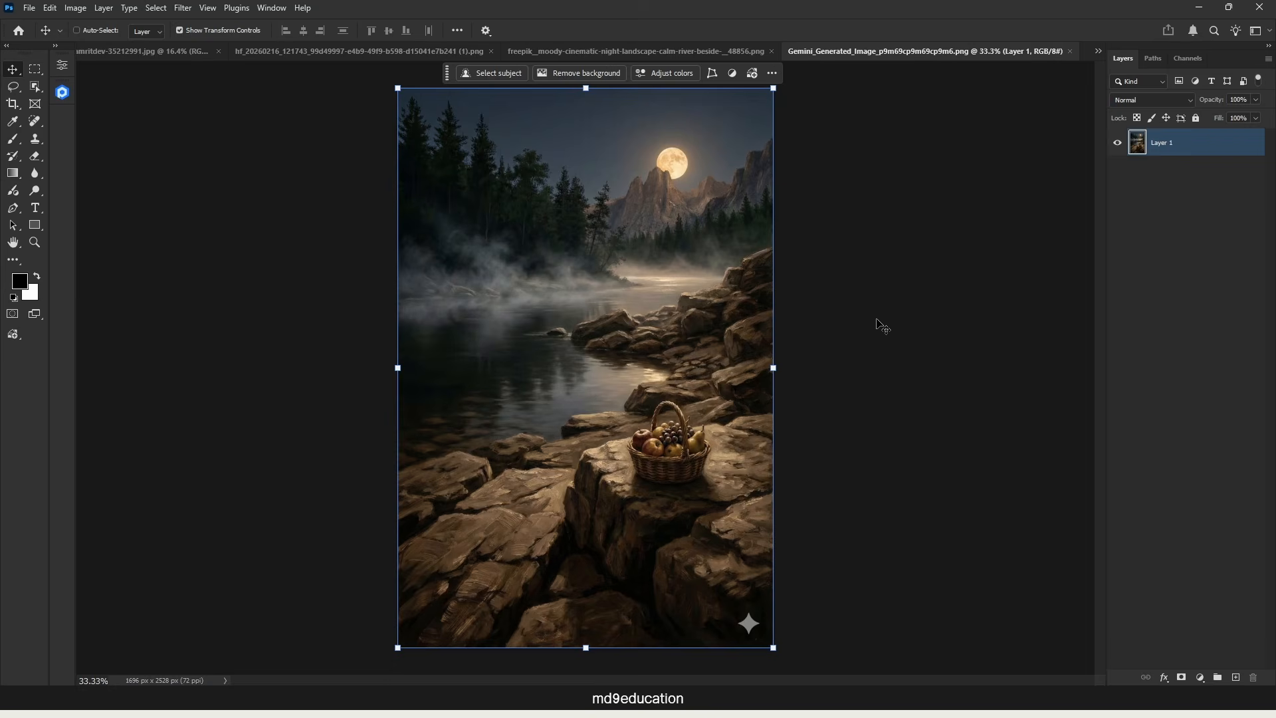
pyautogui.hotkey('ctrl', 'alt', 'i')
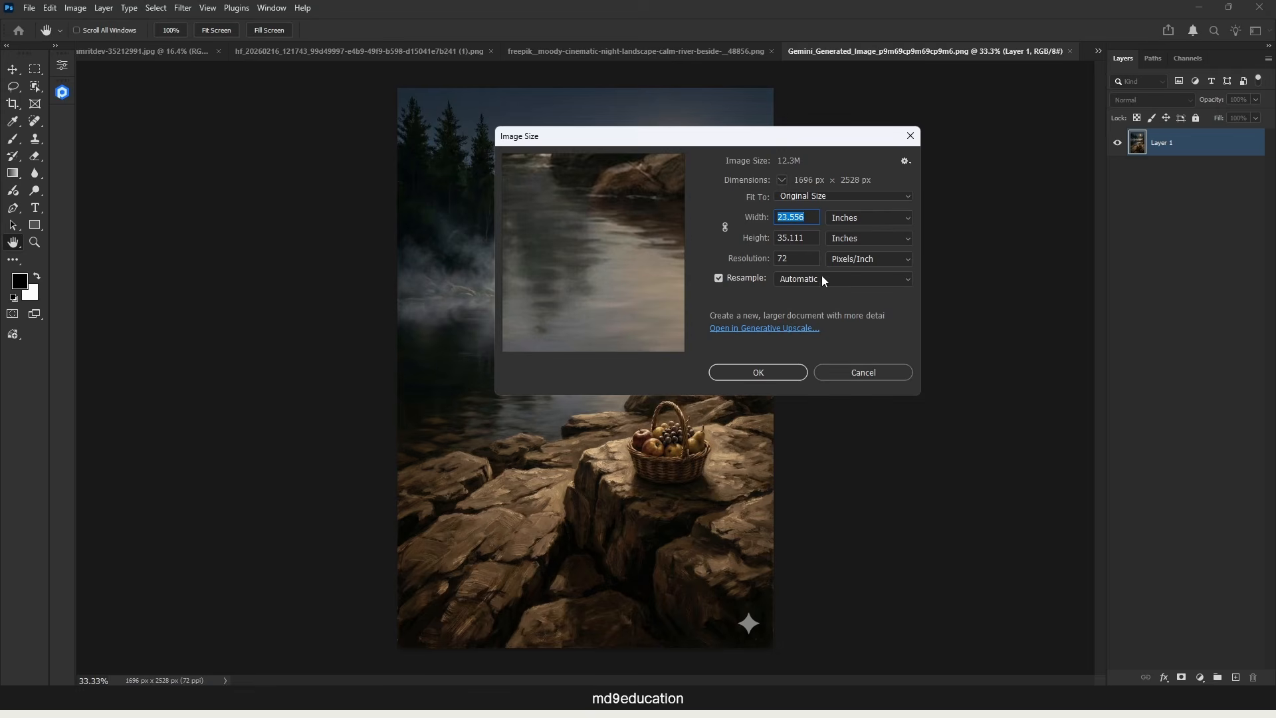
pyautogui.click(881, 225)
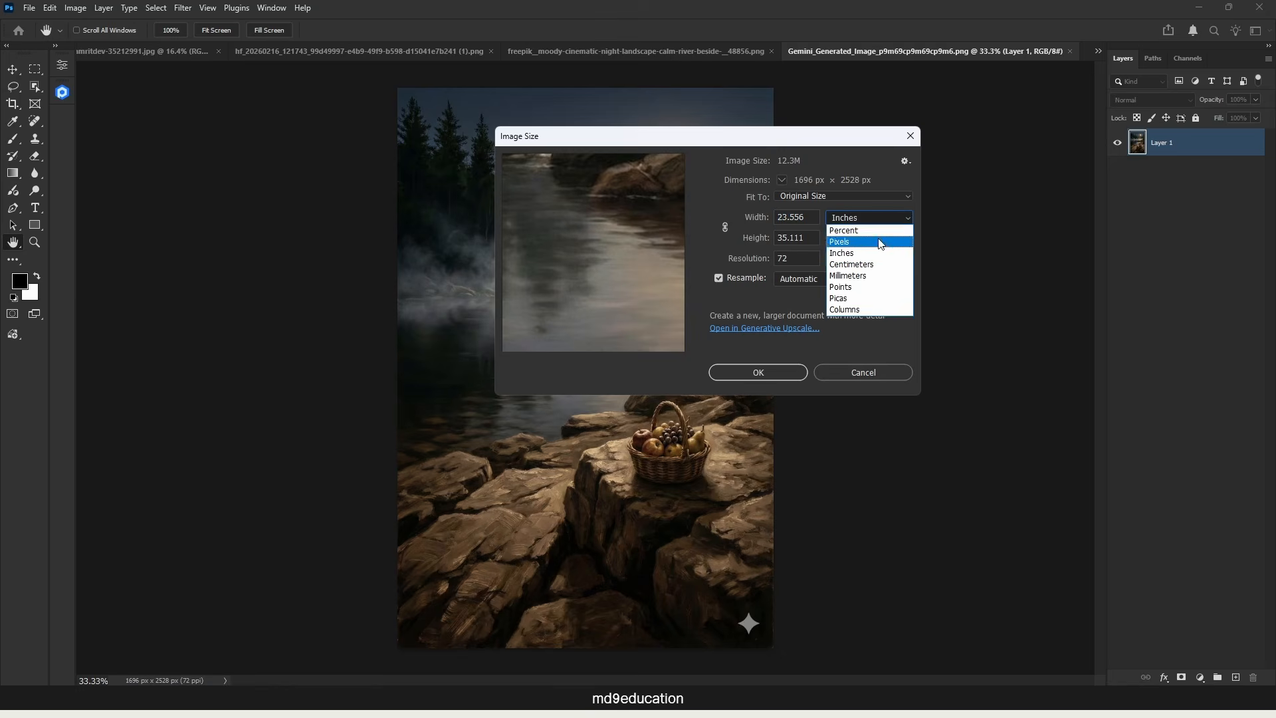
pyautogui.click(829, 241)
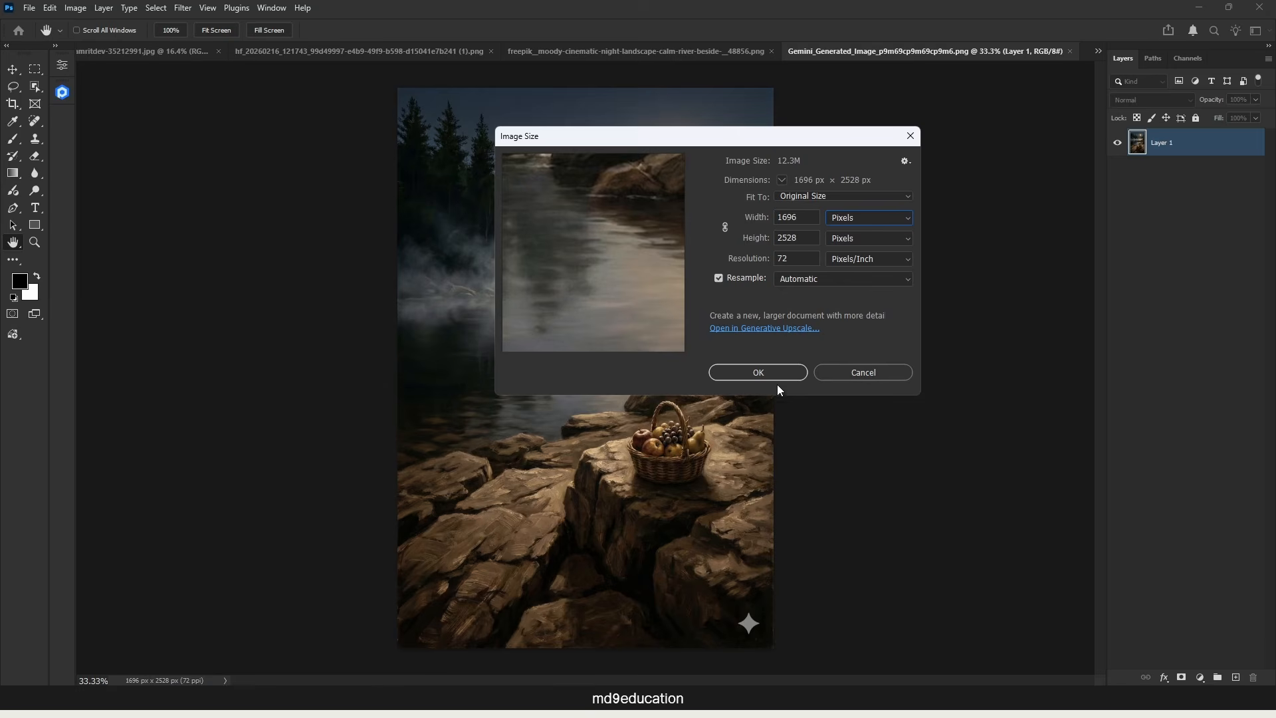
pyautogui.click(877, 372)
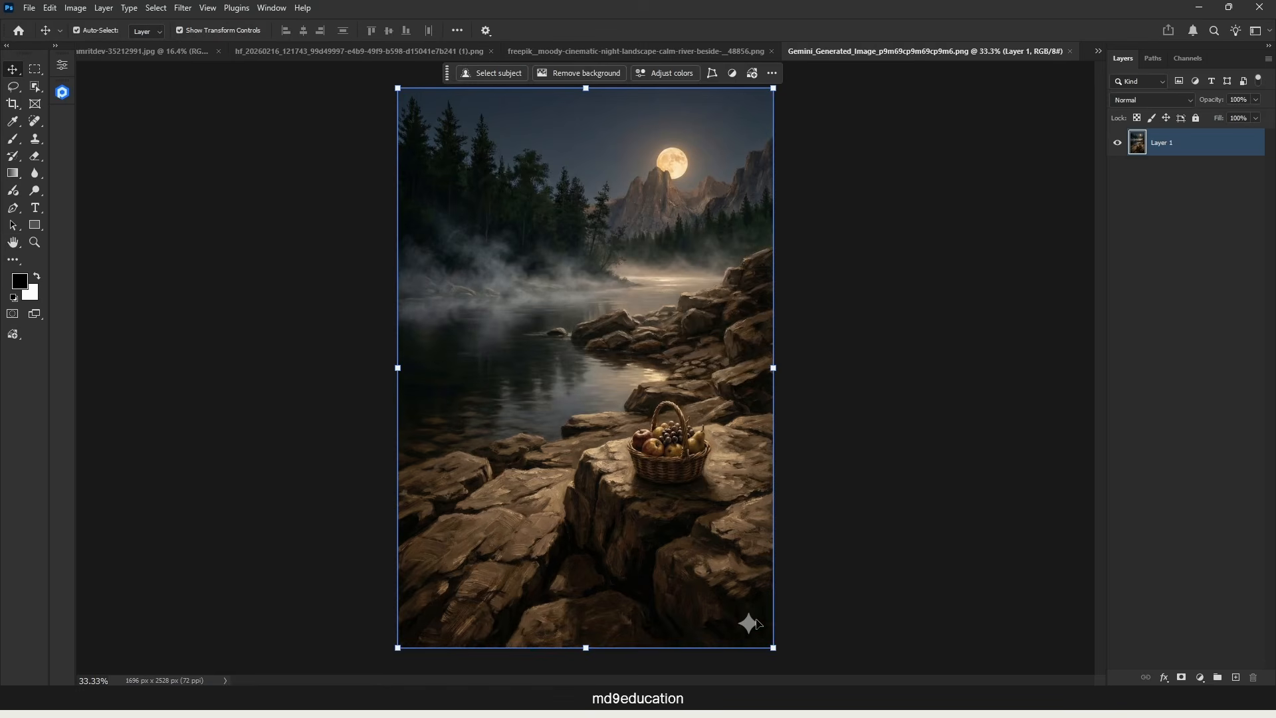
# Step: Remove the sparkle watermark from the landscape's lower rocks with a 233 px content-aware Spot Healing Brush
pyautogui.click(35, 120)
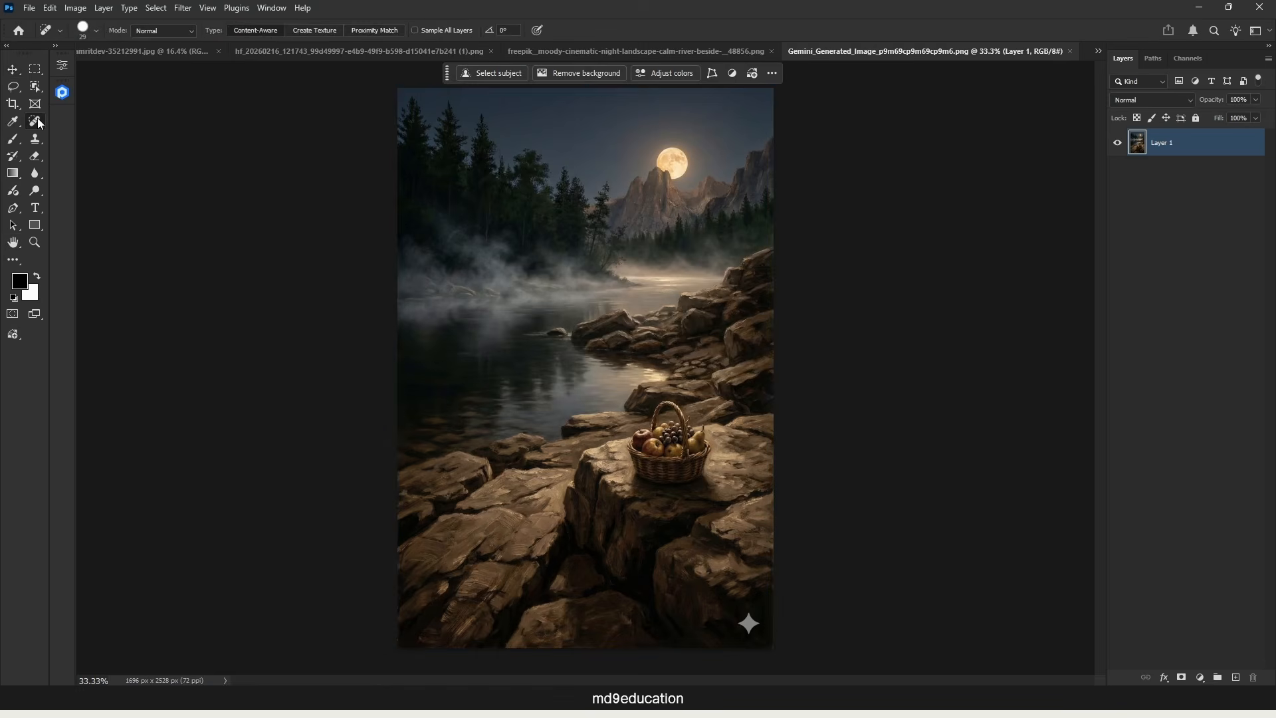
pyautogui.rightClick(36, 119)
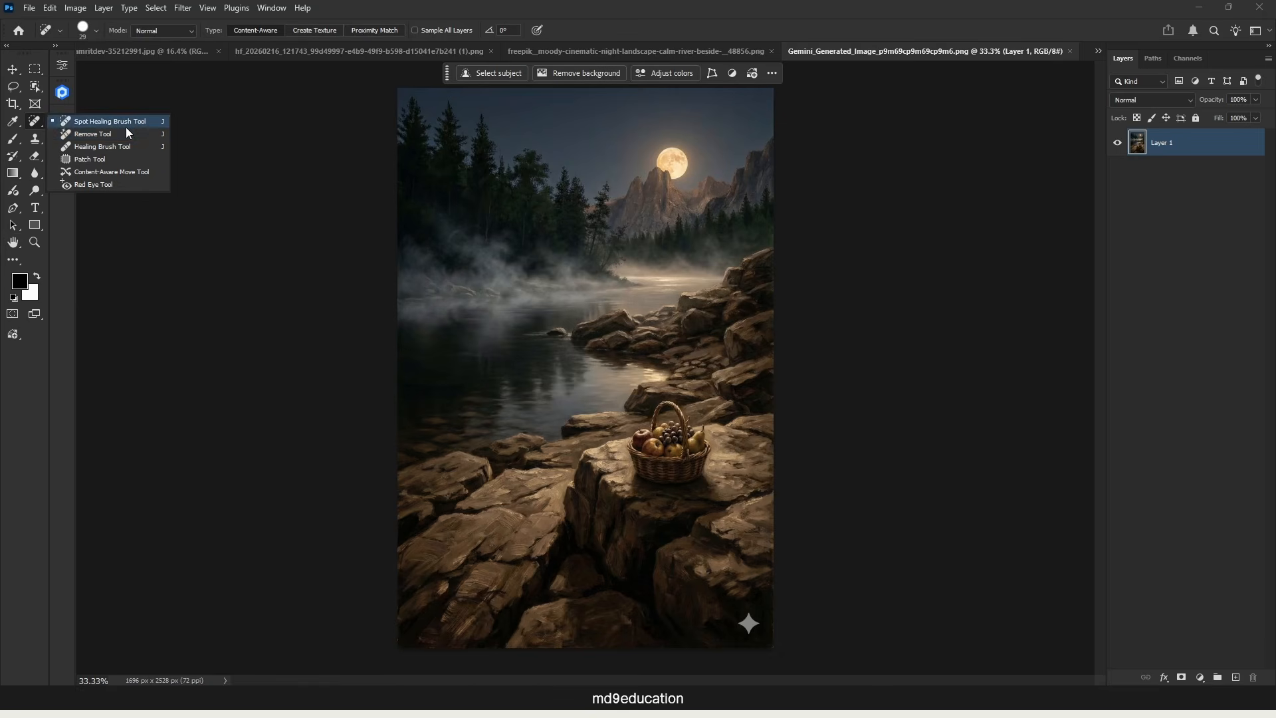
pyautogui.click(109, 121)
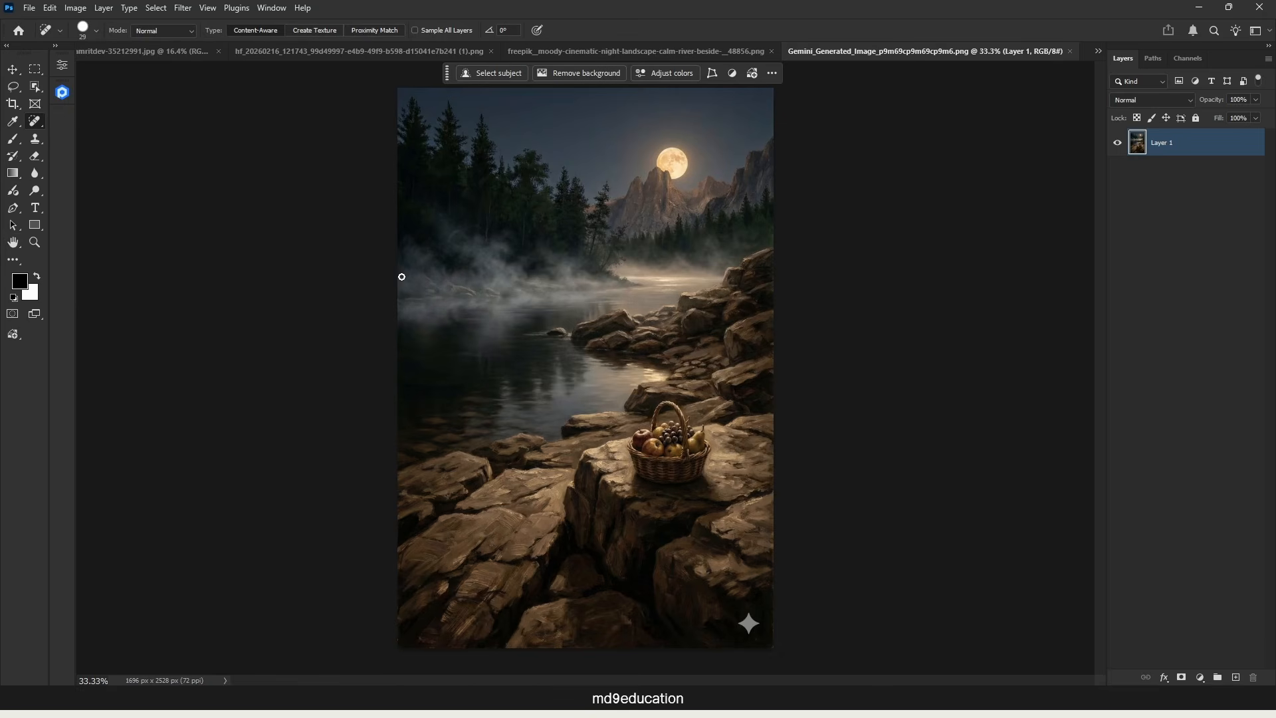
pyautogui.click(749, 624)
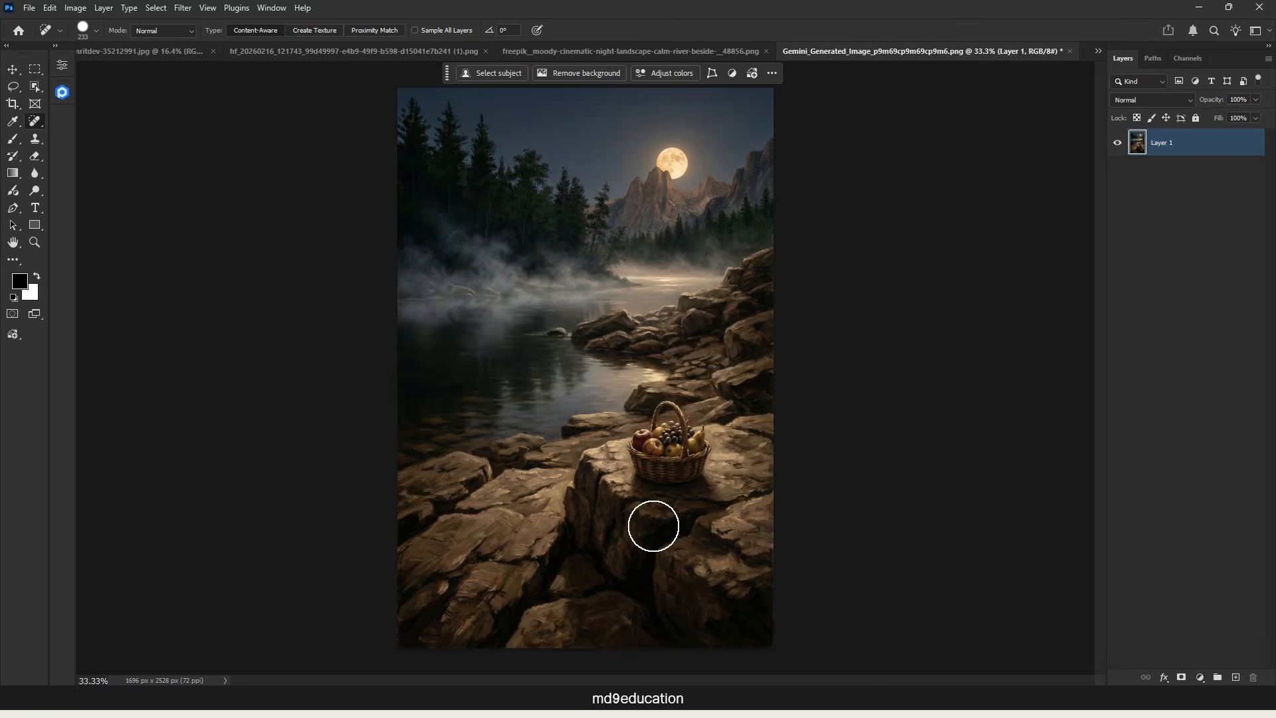
# Step: Select the fruit basket with the Object Selection tool, copy it to a new layer, and hide that layer
pyautogui.click(35, 86)
pyautogui.rightClick(38, 90)
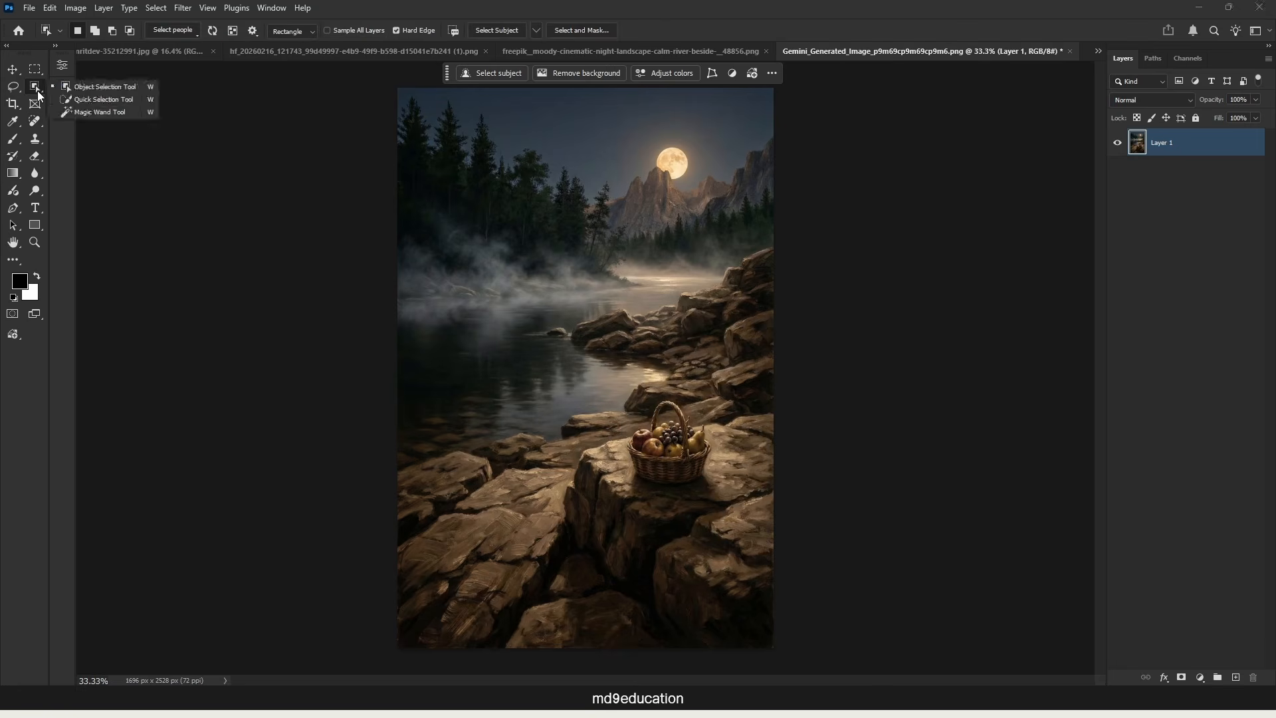
pyautogui.click(98, 89)
pyautogui.moveTo(607, 381); pyautogui.dragTo(730, 515)
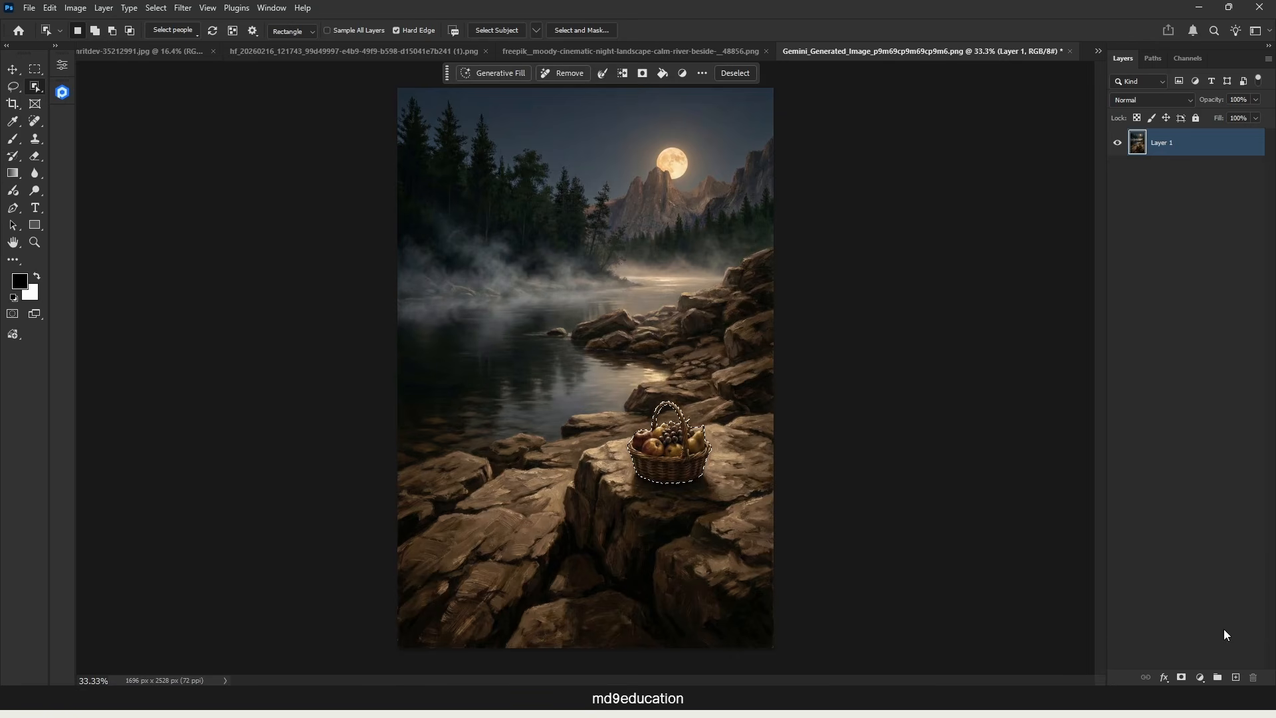
pyautogui.hotkey('ctrl', 'j')
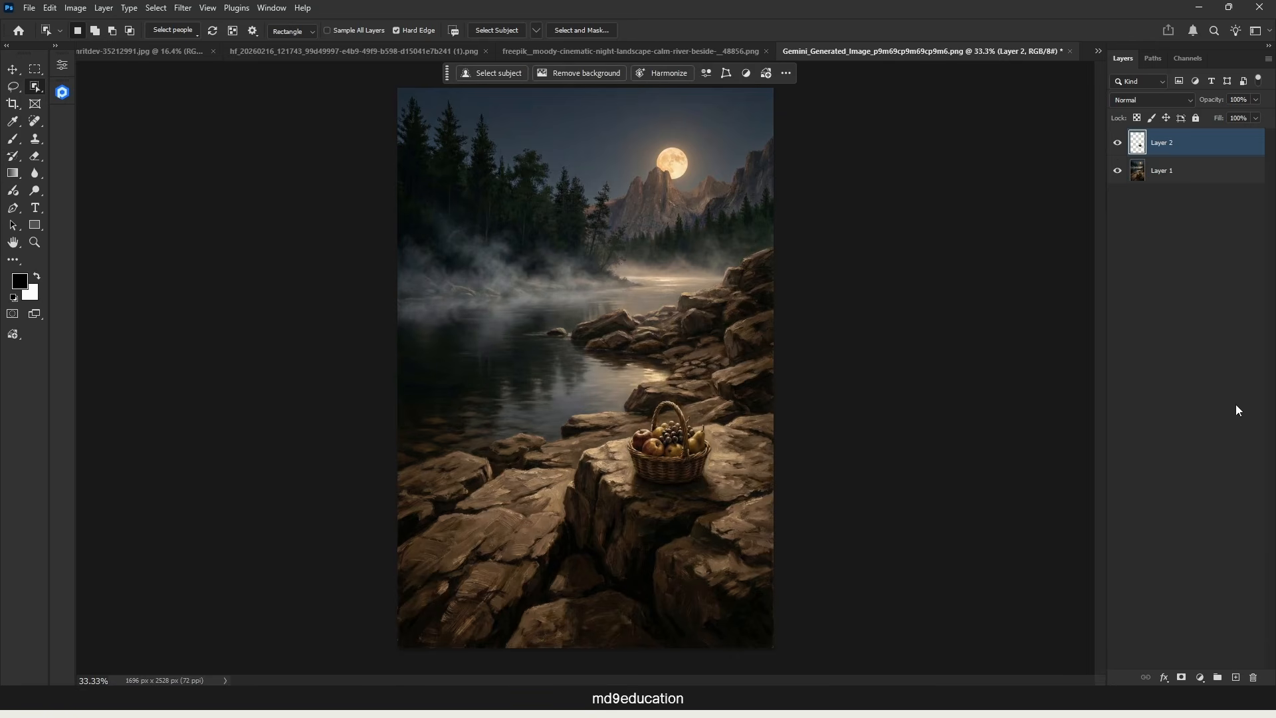
pyautogui.click(1118, 143)
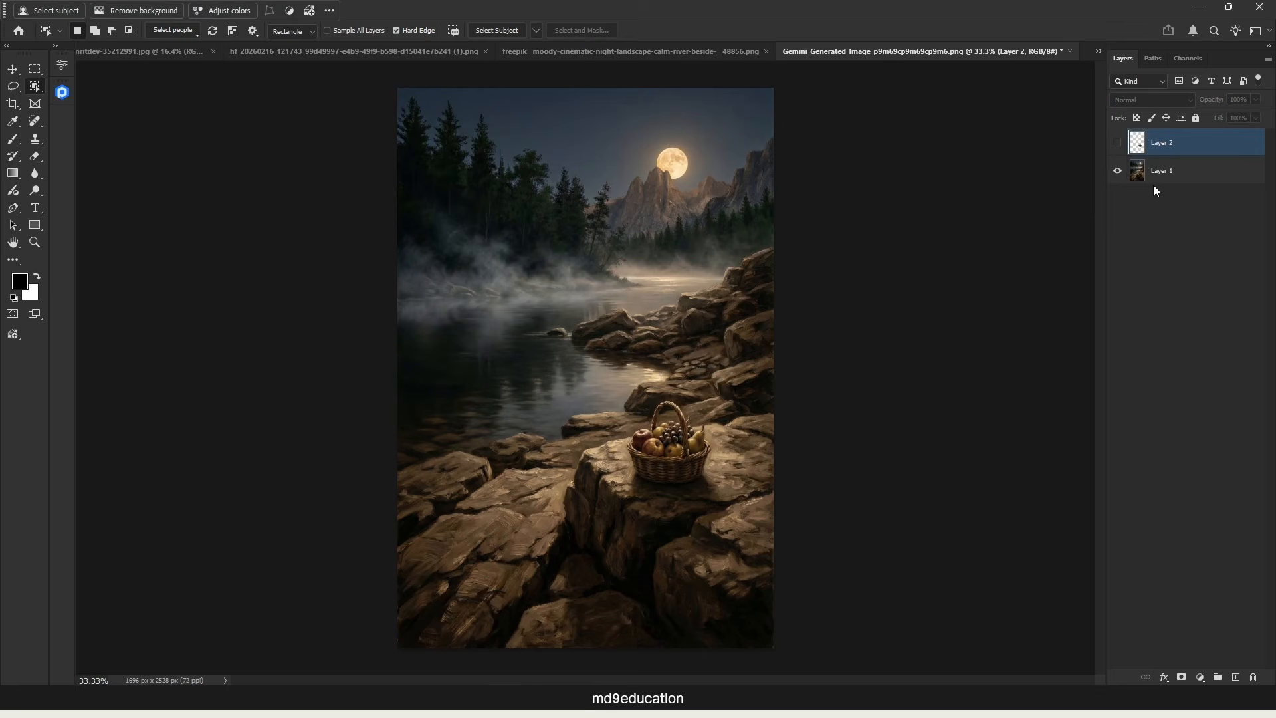
# Step: Rename the landscape layer "BAckground layer"
pyautogui.click(1172, 174)
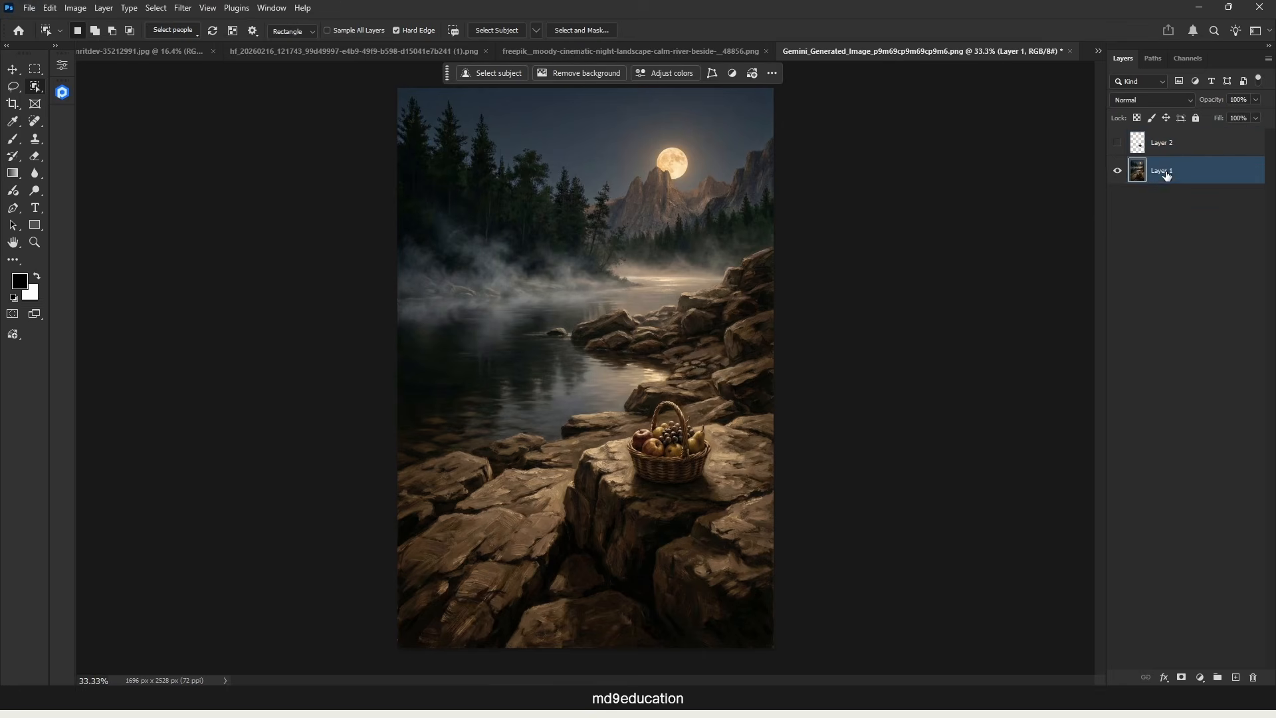
pyautogui.doubleClick(1164, 172)
pyautogui.write('BAckground layer')
pyautogui.click(1171, 190)
pyautogui.click(1165, 182)
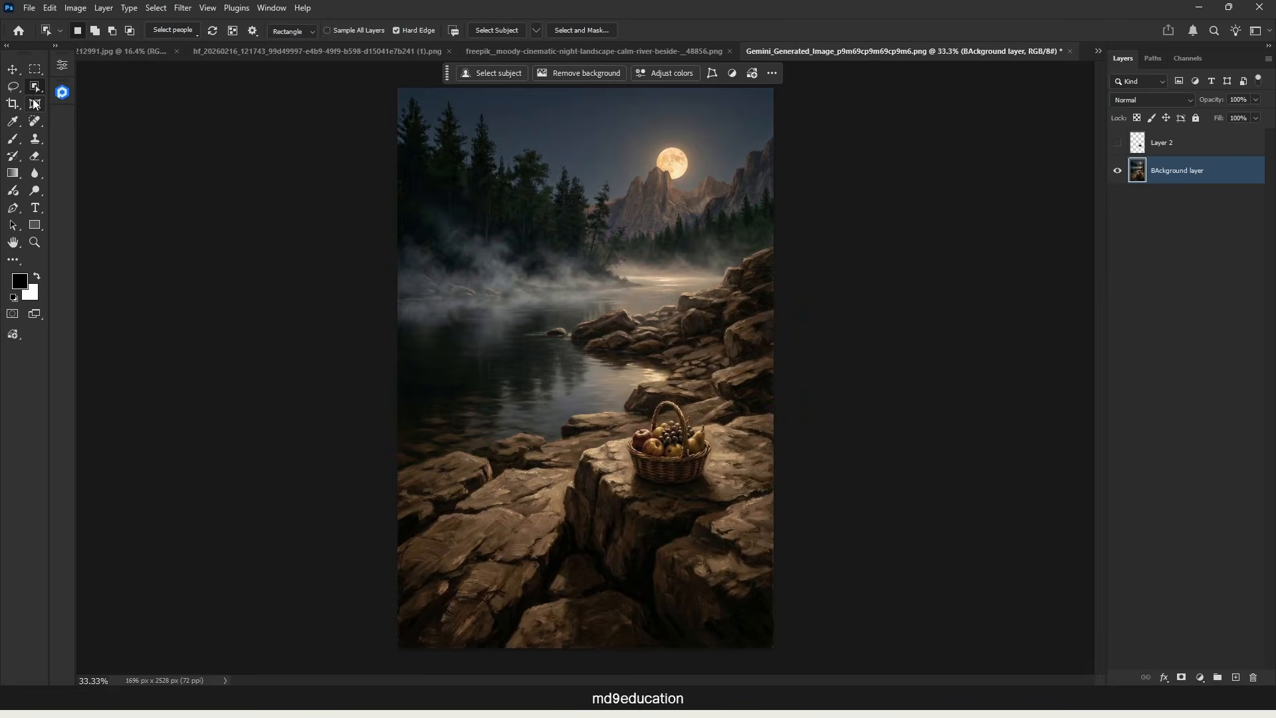
# Step: Remove the fruit basket from the landscape with a rectangular marquee around it and the Remove command
pyautogui.click(36, 69)
pyautogui.moveTo(609, 389); pyautogui.dragTo(733, 531)
pyautogui.click(582, 72)
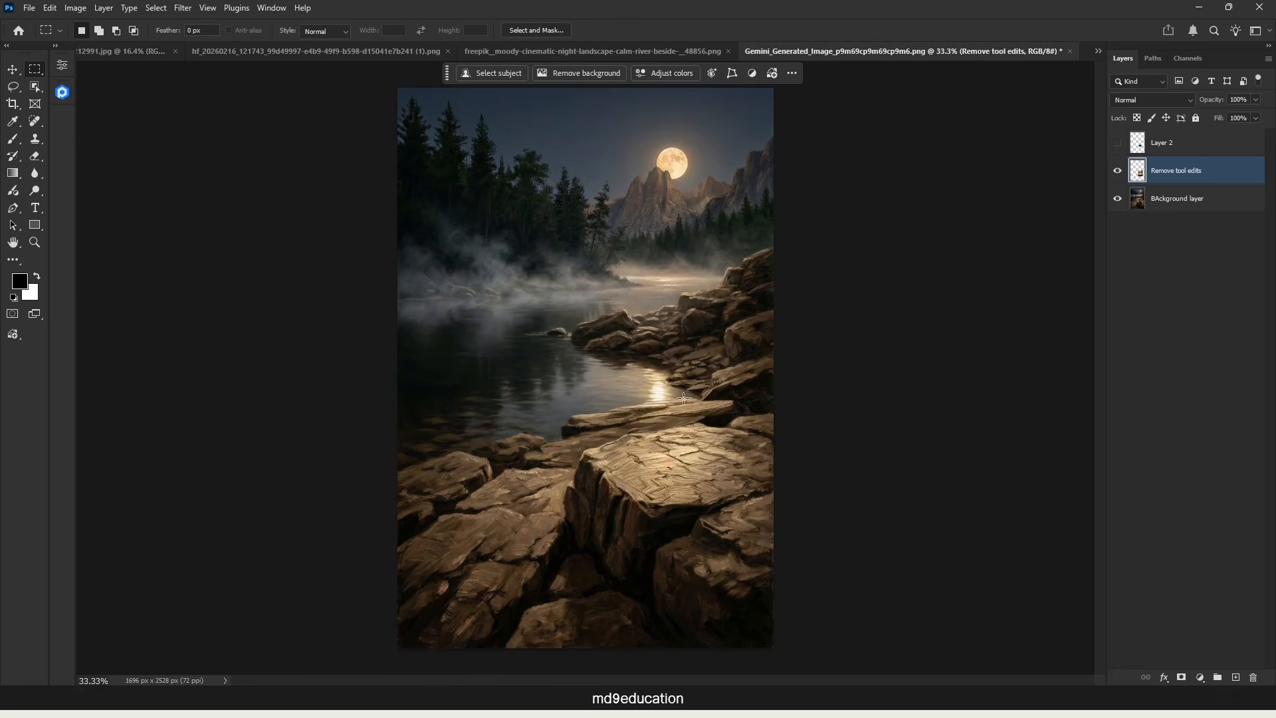
# Step: Merge the "Remove tool edits" layer with the "BAckground layer" in the Gemini landscape document
pyautogui.click(235, 51)
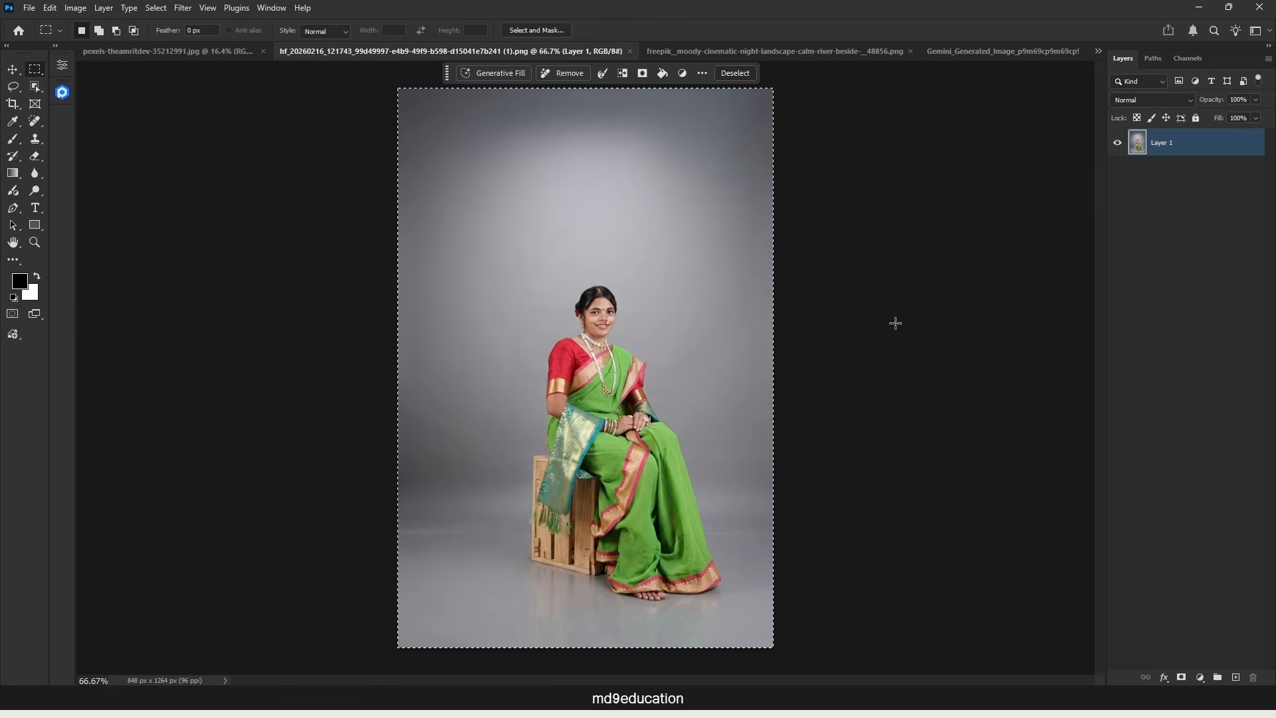
pyautogui.click(967, 52)
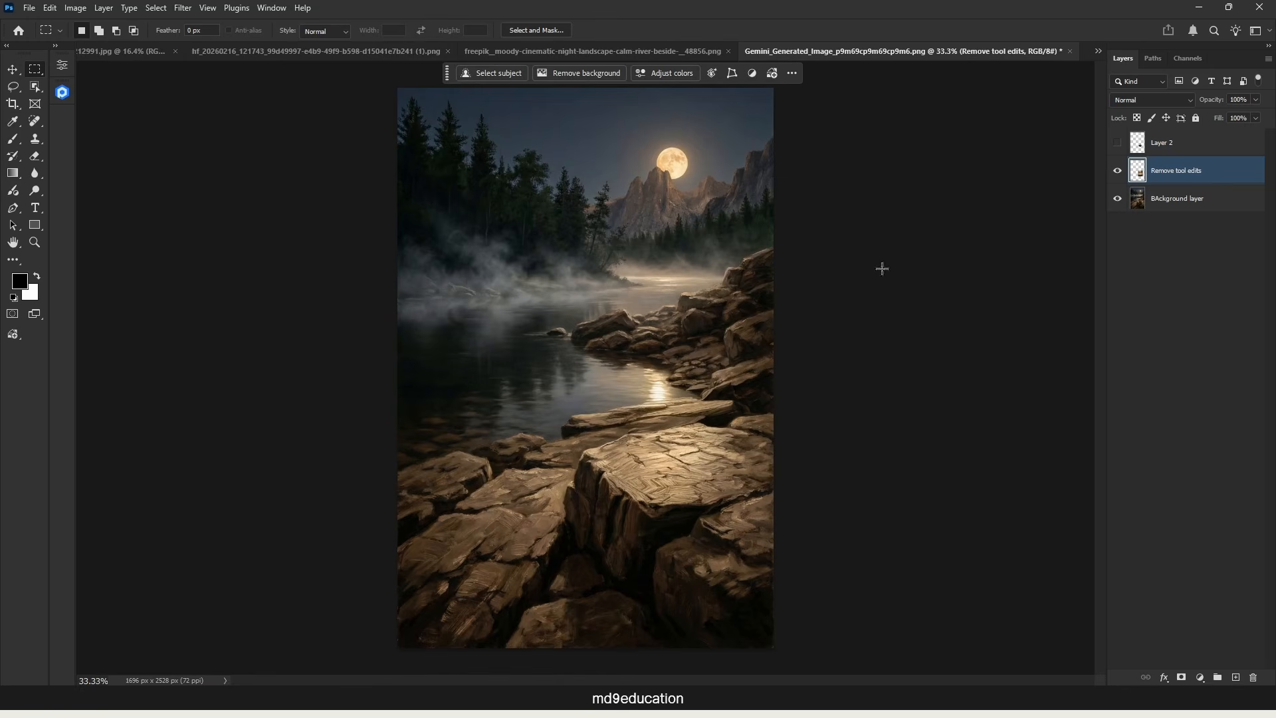
pyautogui.click(1200, 203)
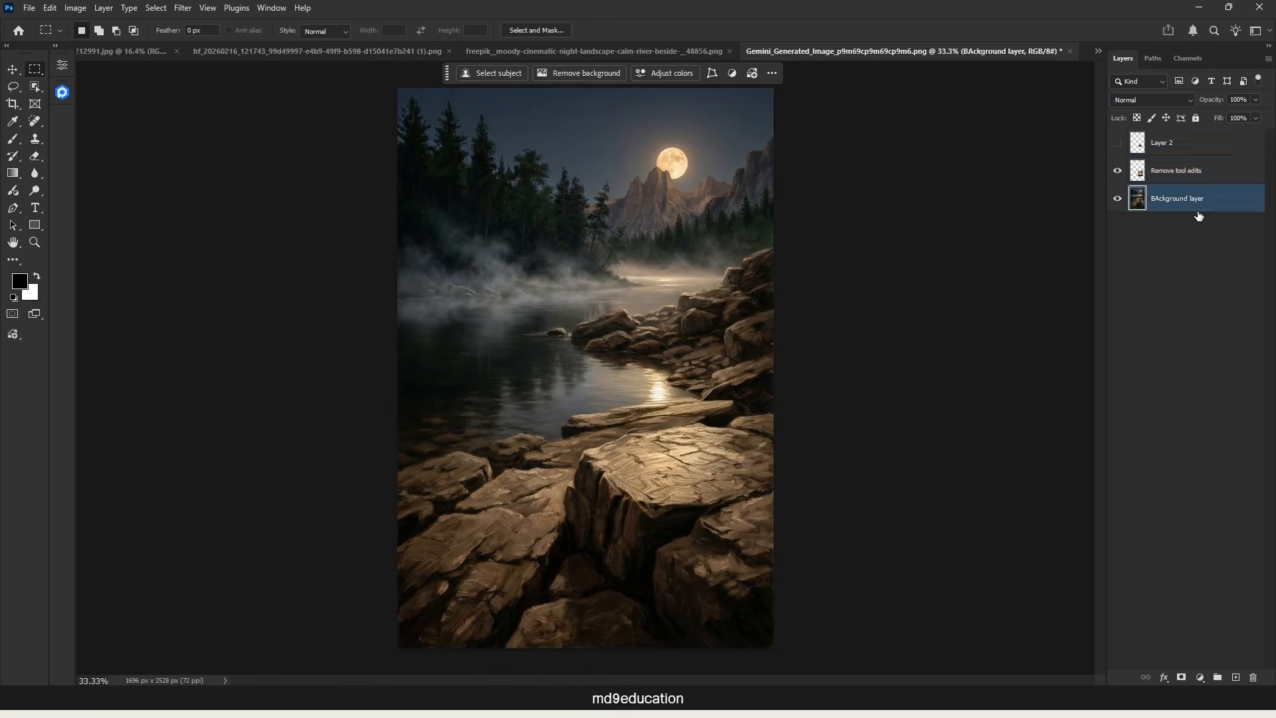
pyautogui.keyDown('shift'); pyautogui.click(1219, 178); pyautogui.keyUp('shift')
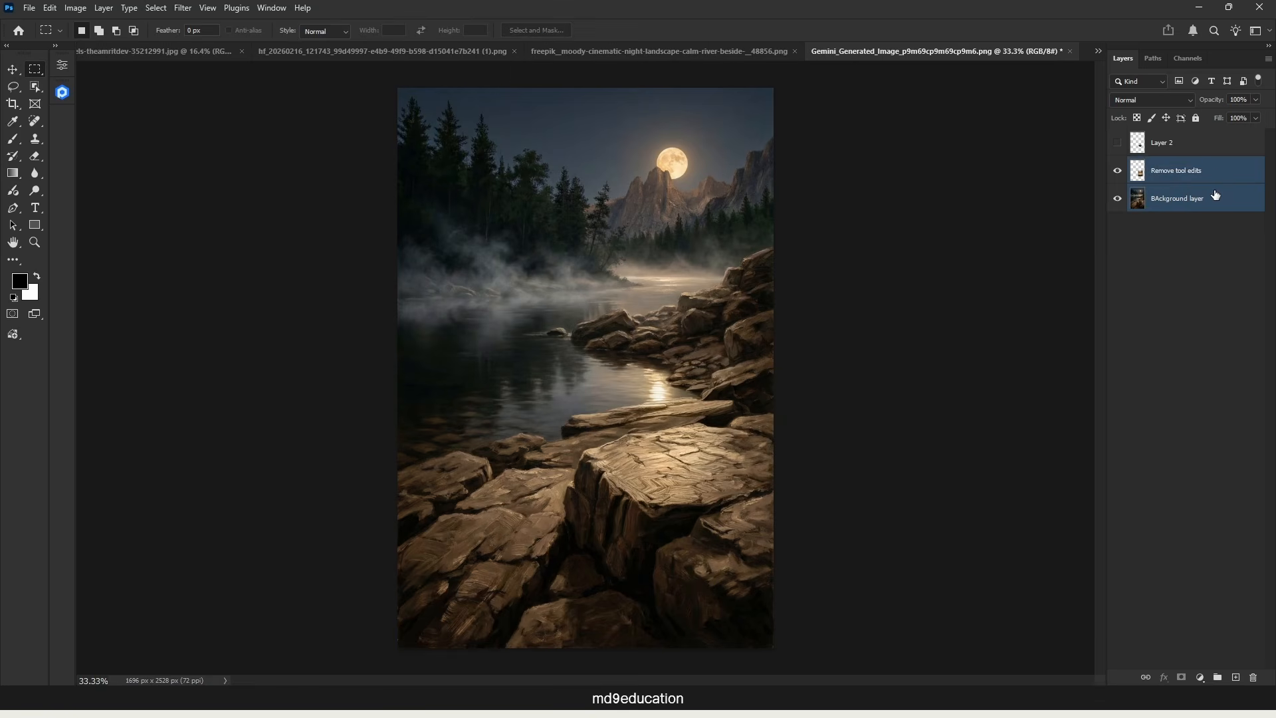
pyautogui.hotkey('ctrl', 'e')
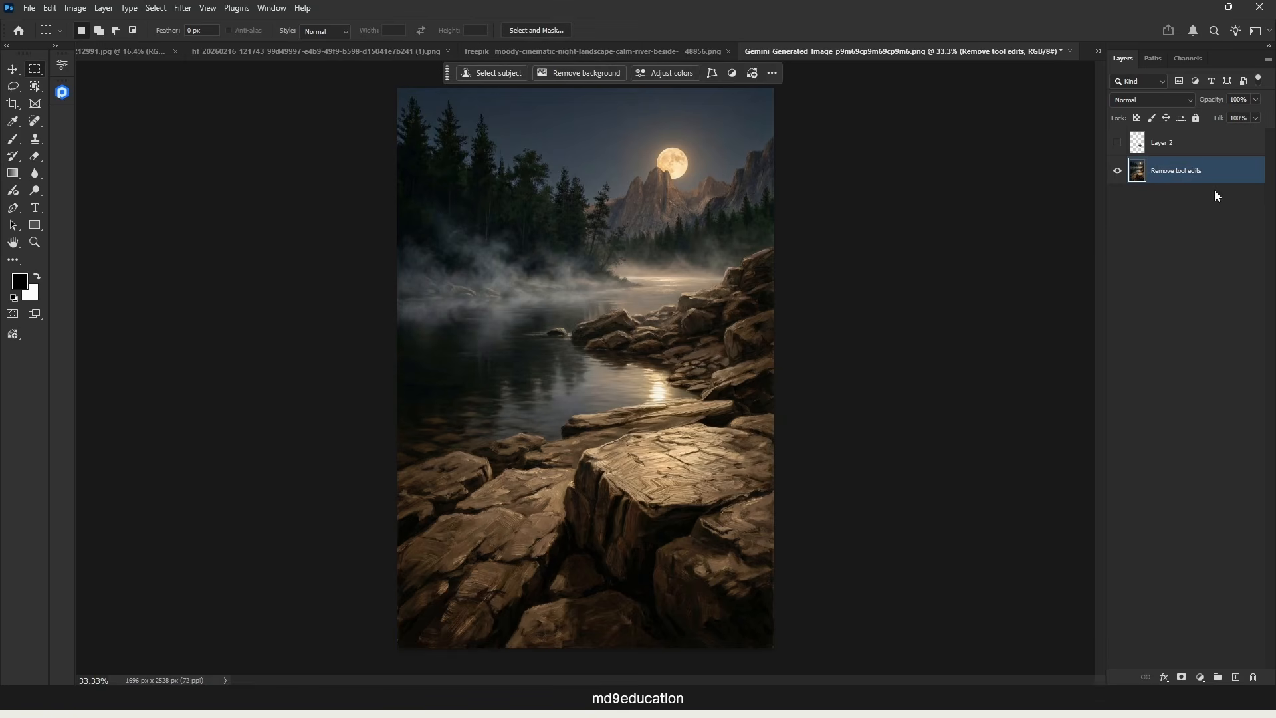
# Step: Flip the merged landscape layer horizontally with Free Transform, then select the whole canvas
pyautogui.hotkey('ctrl', 't')
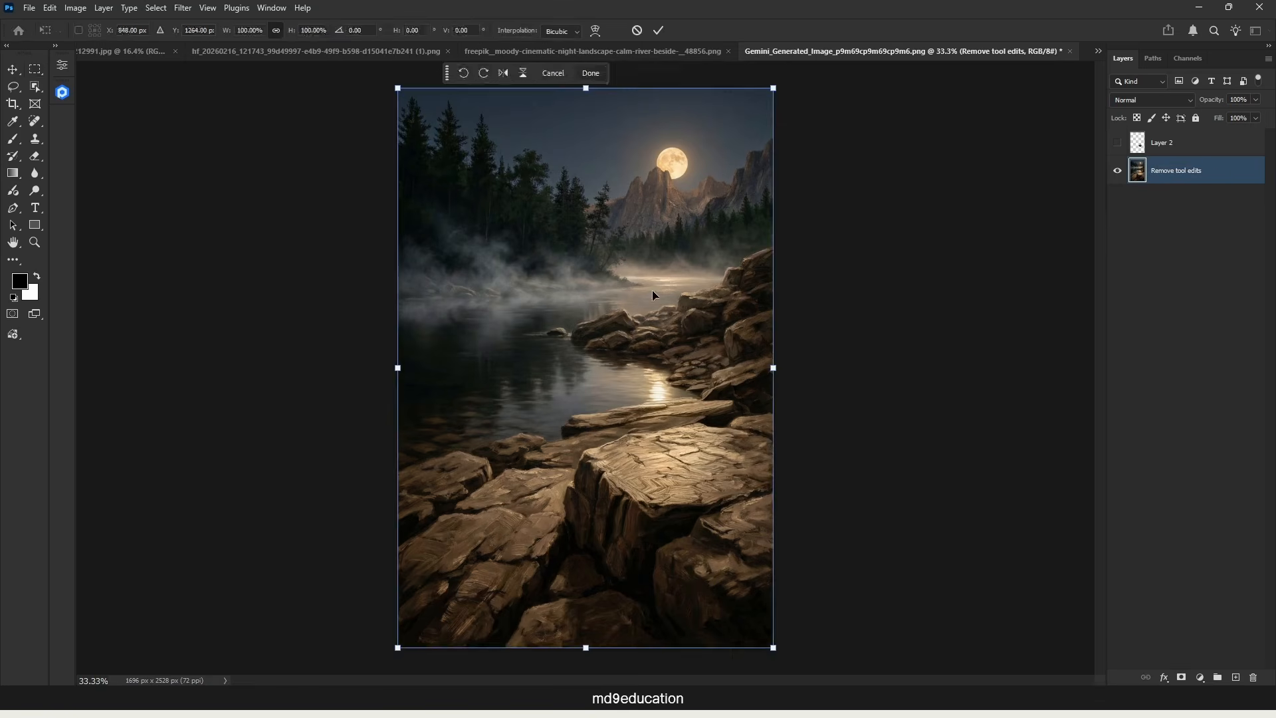
pyautogui.rightClick(497, 305)
pyautogui.click(565, 586)
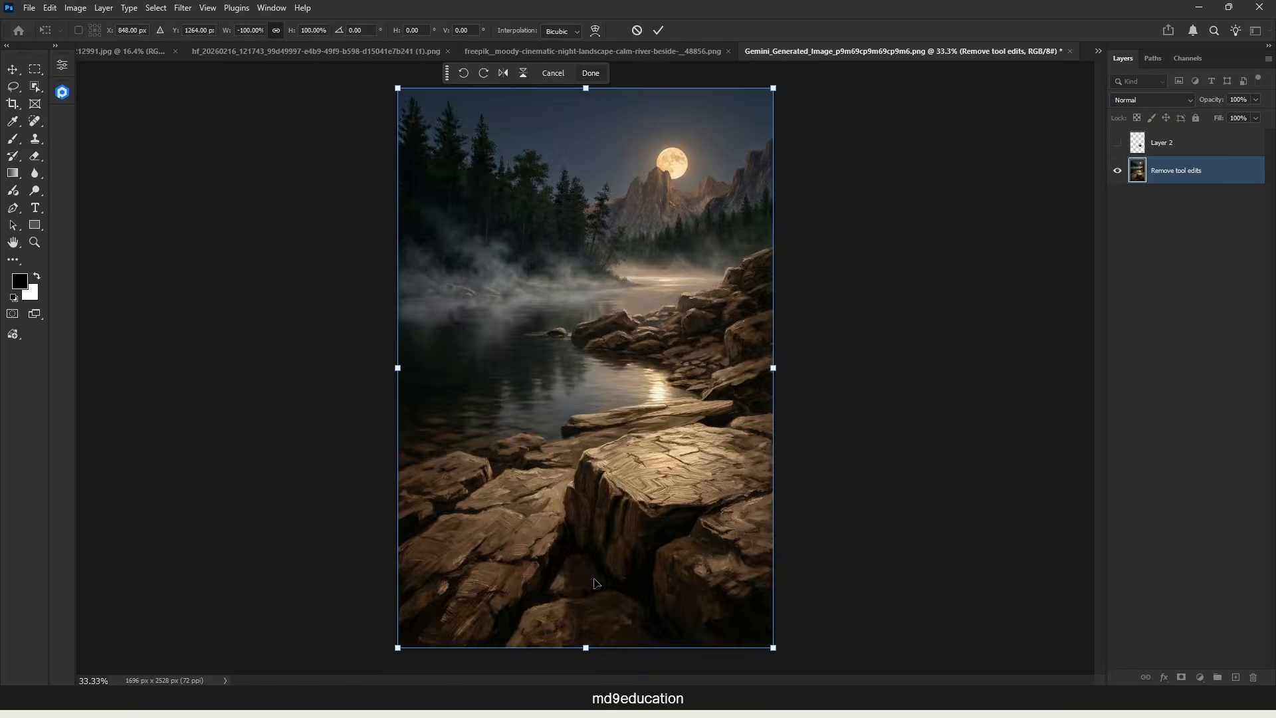
pyautogui.press('Return')
pyautogui.hotkey('ctrl', 'a')
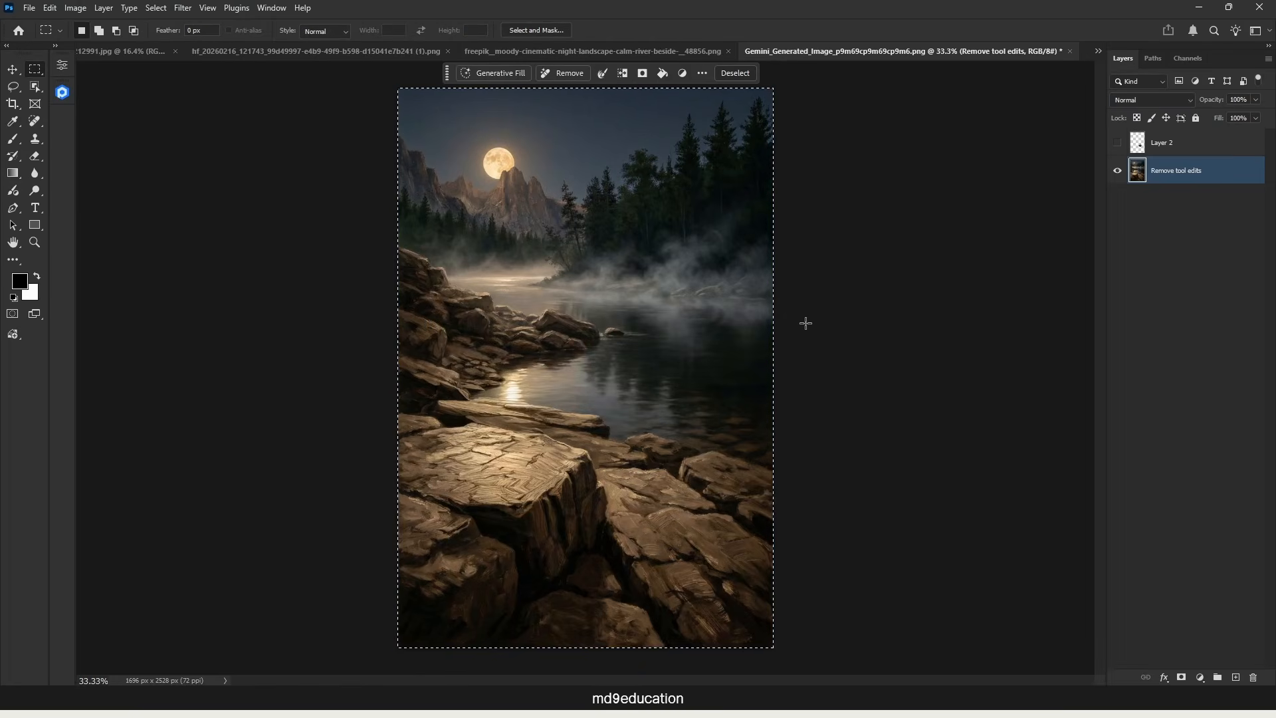
pyautogui.click(411, 51)
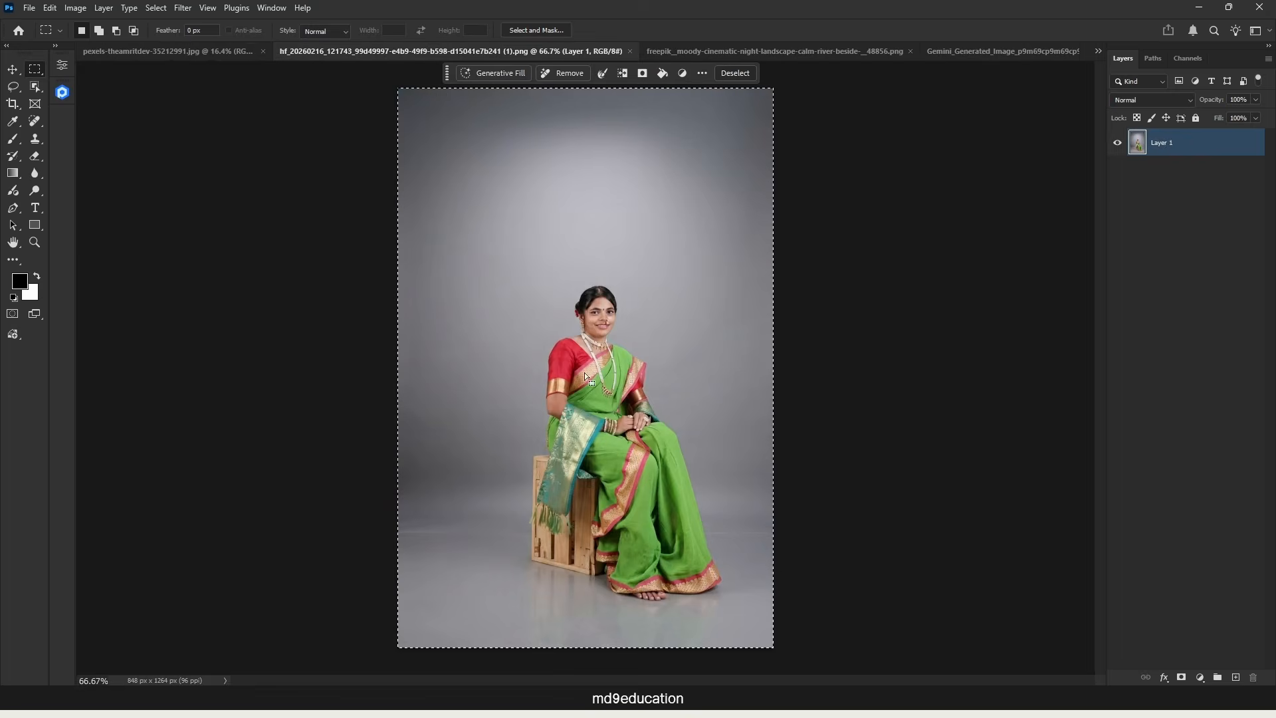
pyautogui.click(210, 51)
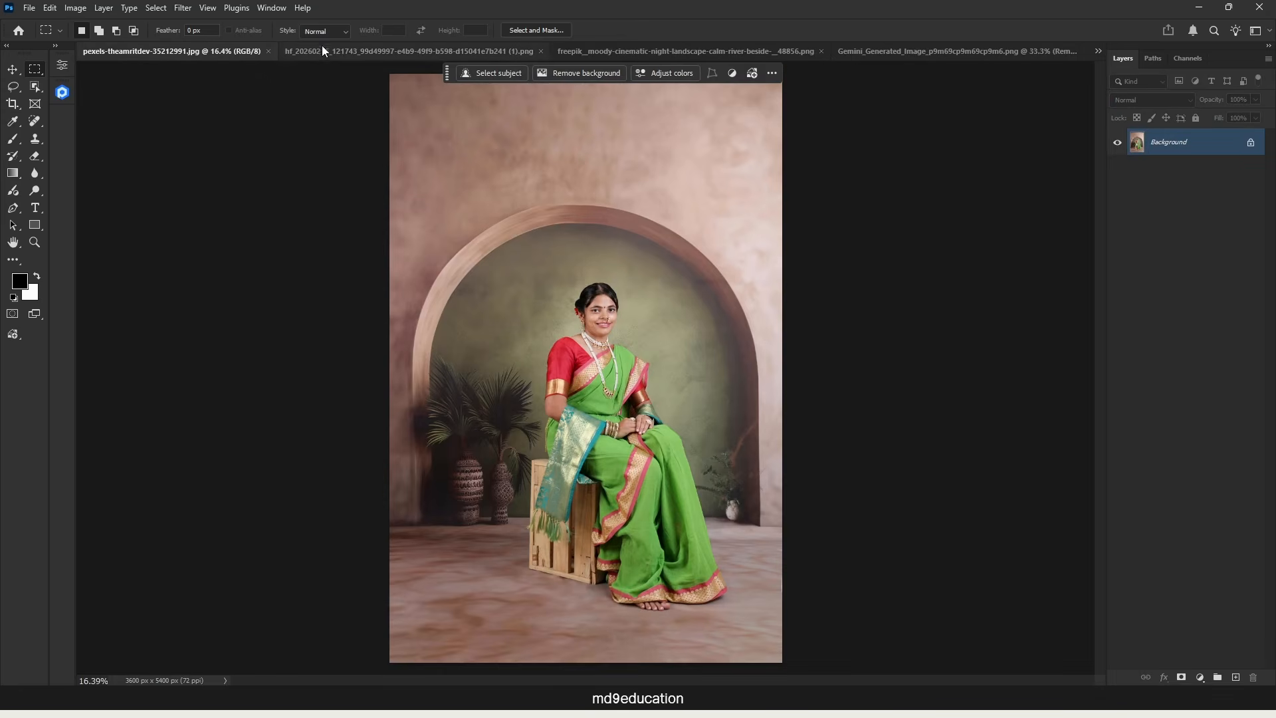
pyautogui.click(321, 51)
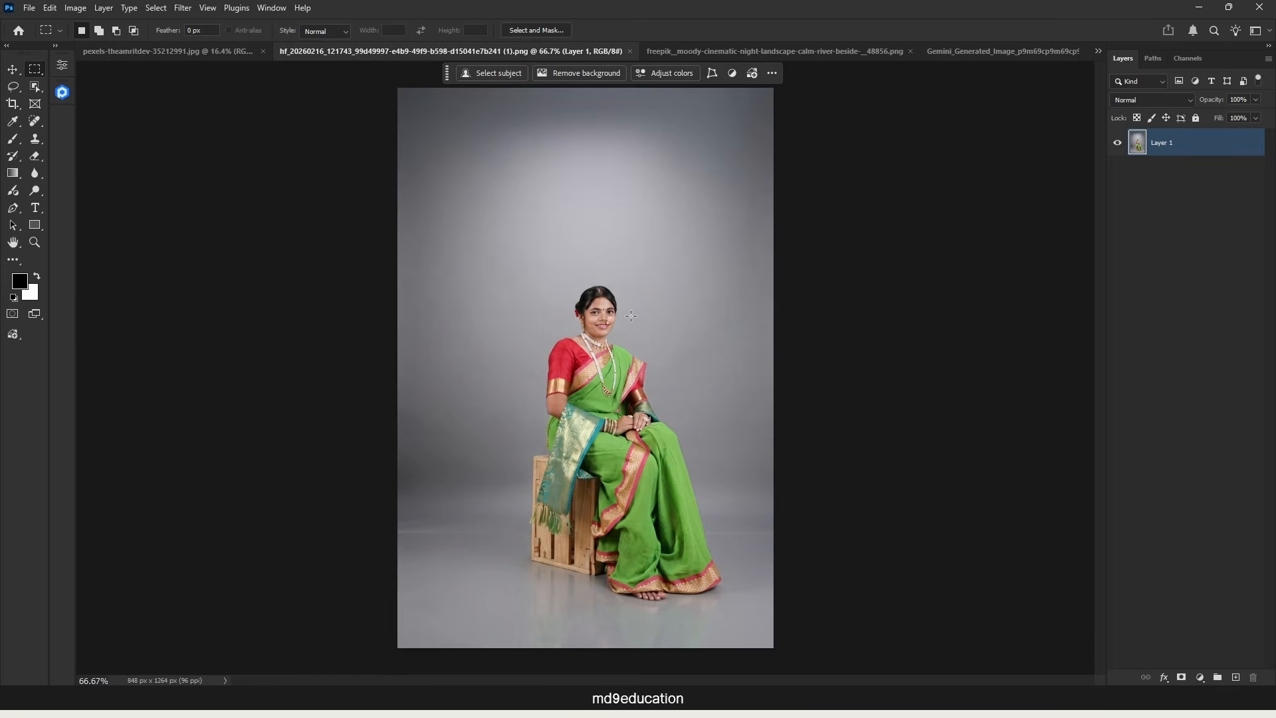
pyautogui.press('v')
pyautogui.moveTo(606, 314); pyautogui.dragTo(1003, 53)
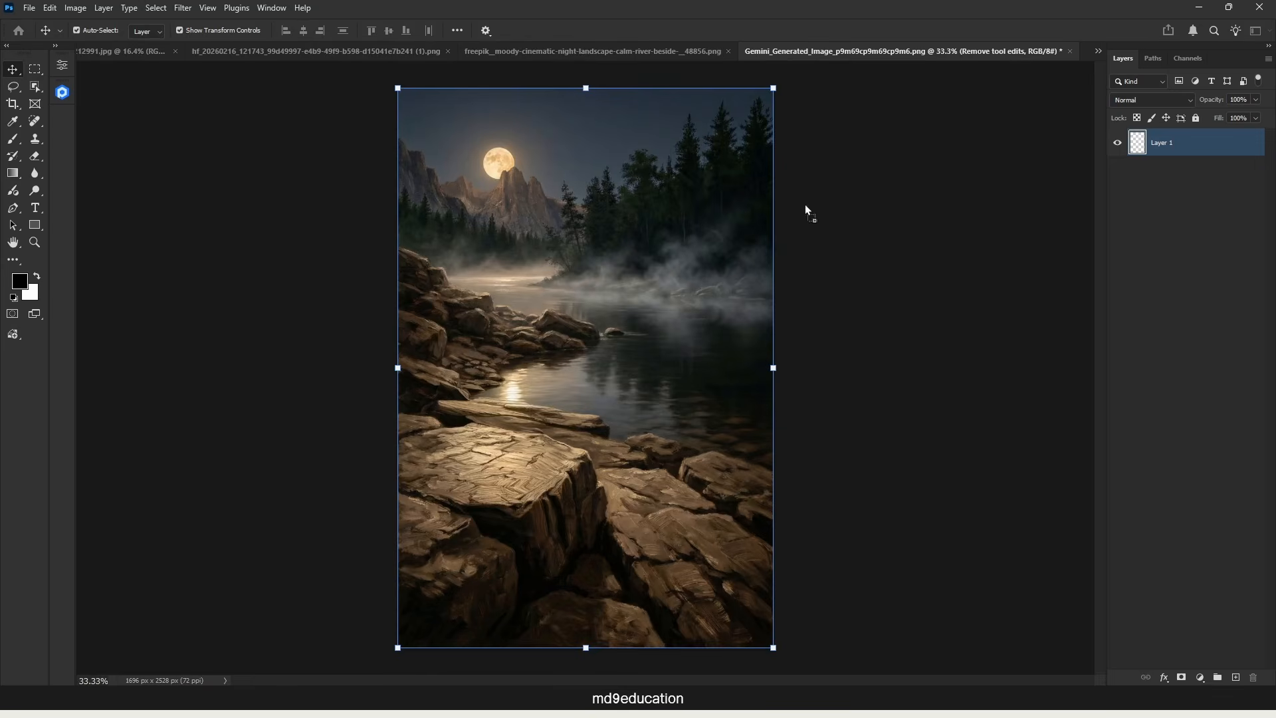
pyautogui.moveTo(804, 205); pyautogui.dragTo(621, 294)
pyautogui.moveTo(629, 369); pyautogui.dragTo(555, 506)
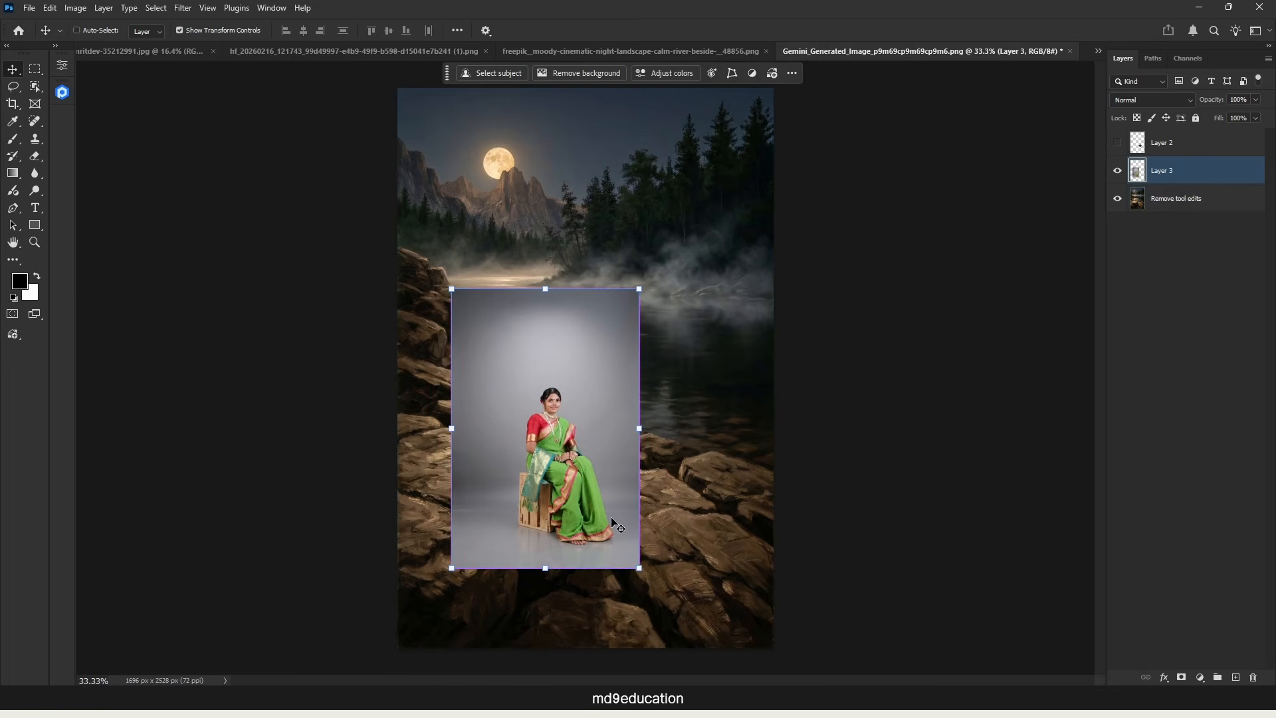
pyautogui.hotkey('ctrl', 'z')
pyautogui.hotkey('ctrl', 'z')
# Step: Convert the gray-backdrop portrait layer to a smart object and copy it into the Gemini landscape document
pyautogui.click(333, 53)
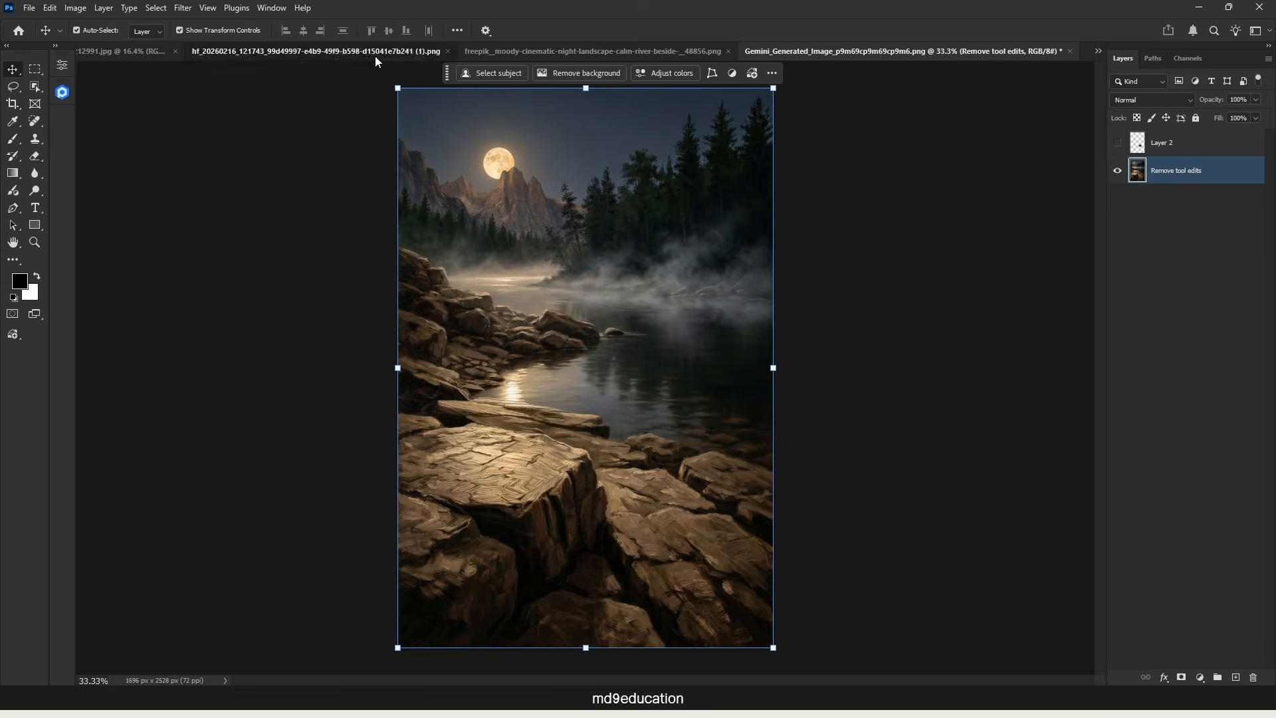
pyautogui.rightClick(1197, 164)
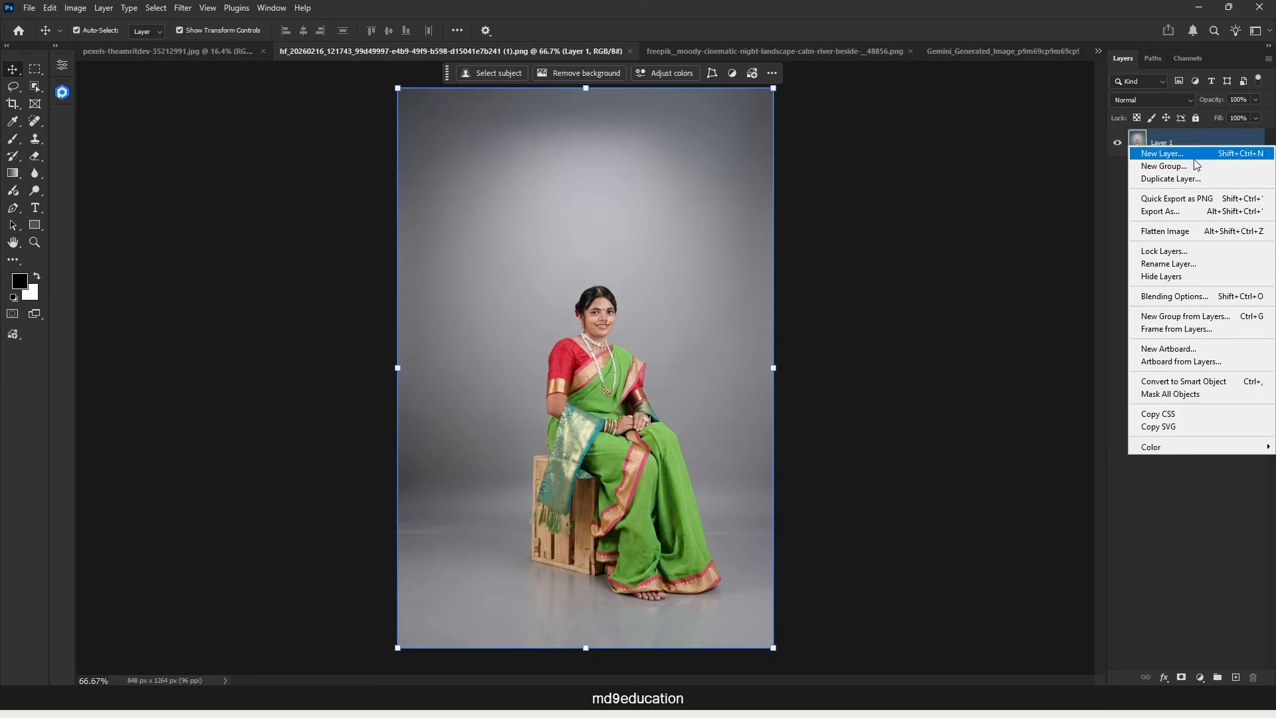
pyautogui.click(1199, 383)
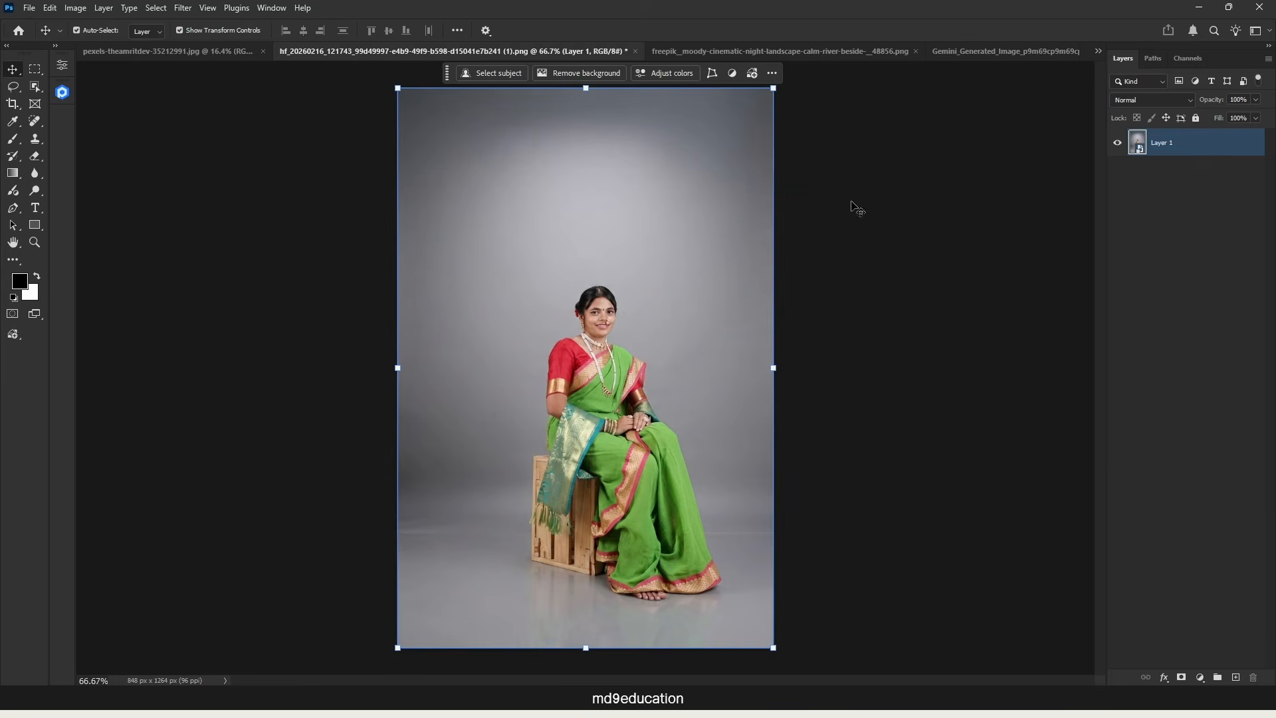
pyautogui.moveTo(647, 326); pyautogui.dragTo(653, 408)
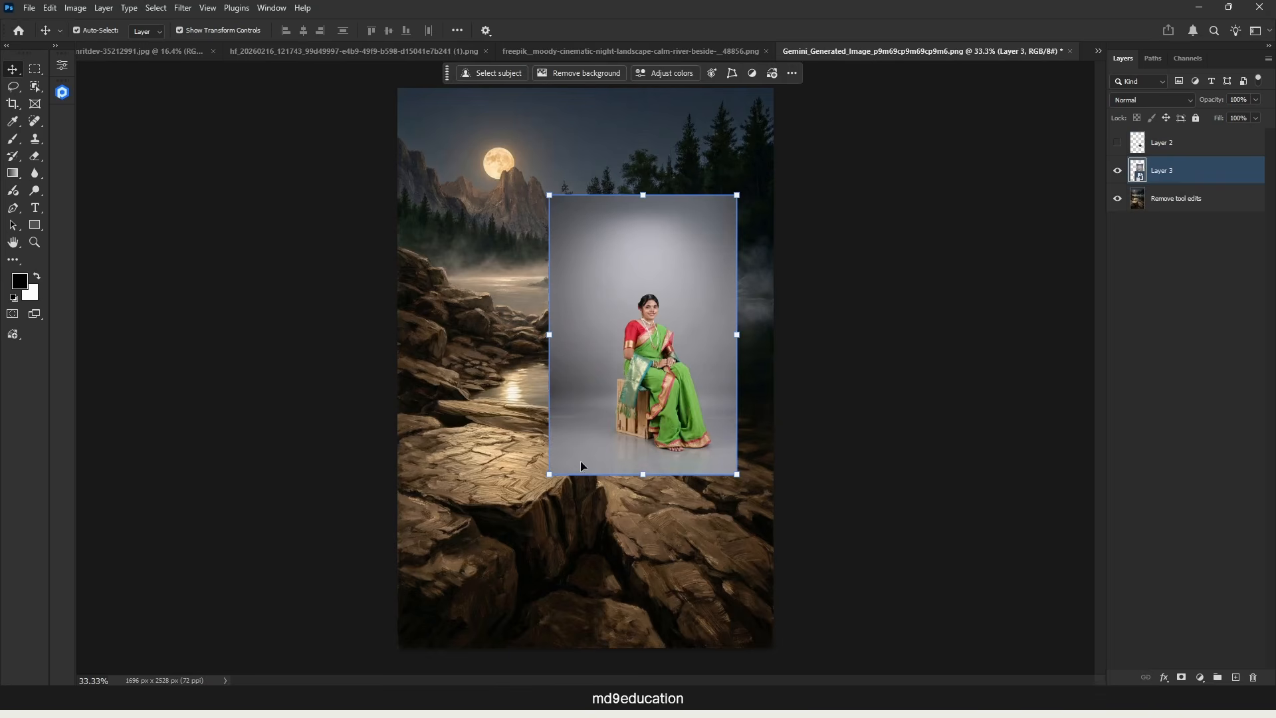
# Step: Scale the placed portrait up proportionally to about 203% and move it over the foreground rocks
pyautogui.hotkey('ctrl', 't')
pyautogui.moveTo(549, 474); pyautogui.dragTo(494, 556)
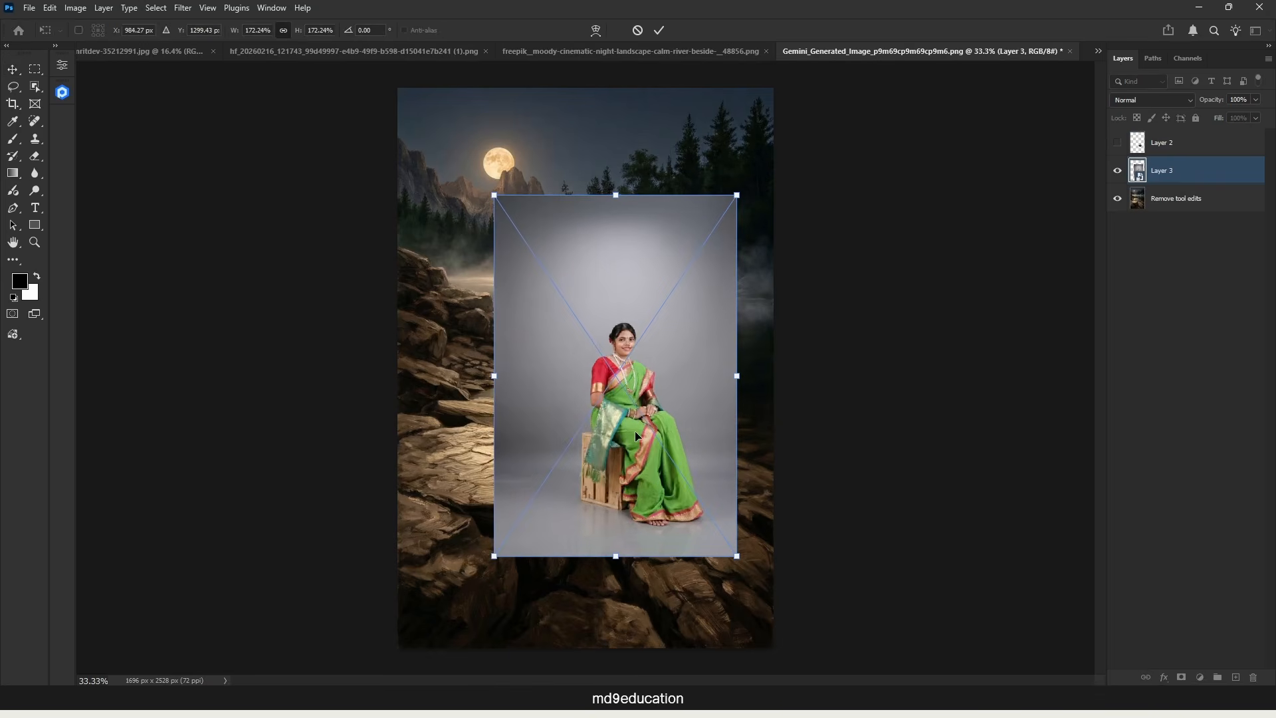
pyautogui.moveTo(636, 435); pyautogui.dragTo(555, 483)
pyautogui.moveTo(658, 244); pyautogui.dragTo(699, 180)
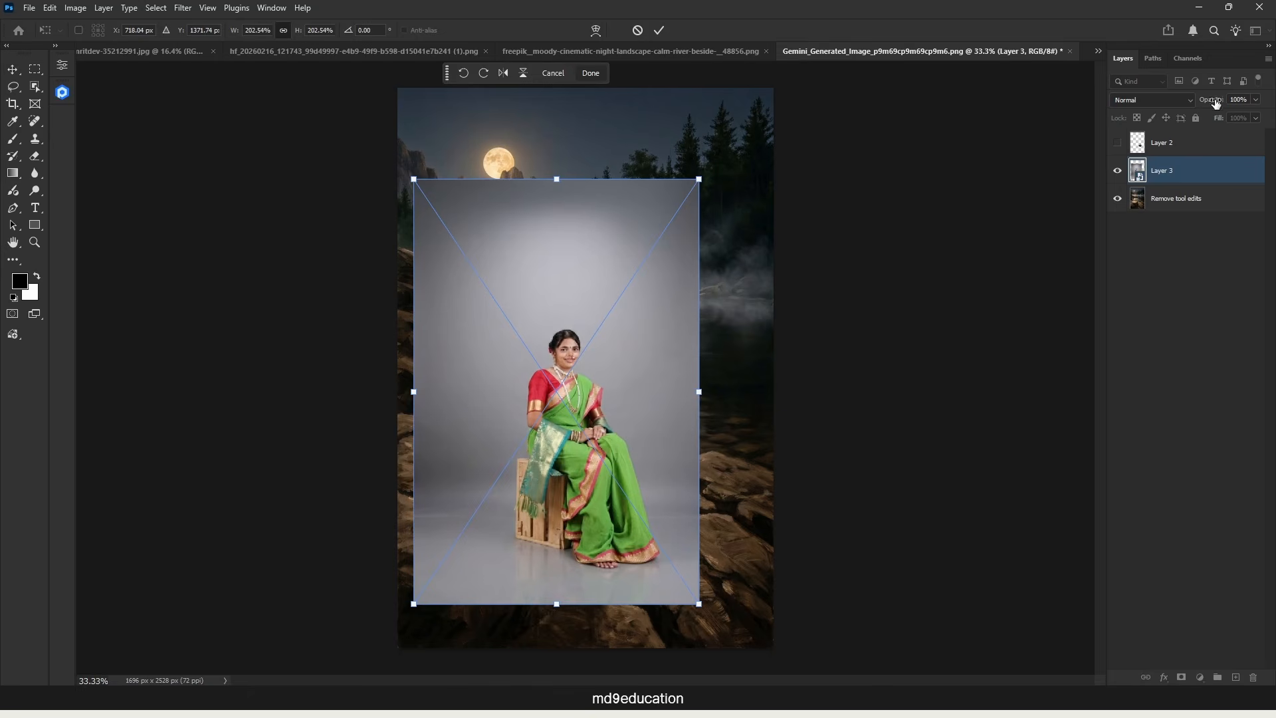
# Step: Set the portrait layer to 50% opacity, enlarge it to about 312%, and align the seated woman with the flat rock
pyautogui.moveTo(1215, 103); pyautogui.dragTo(1190, 104)
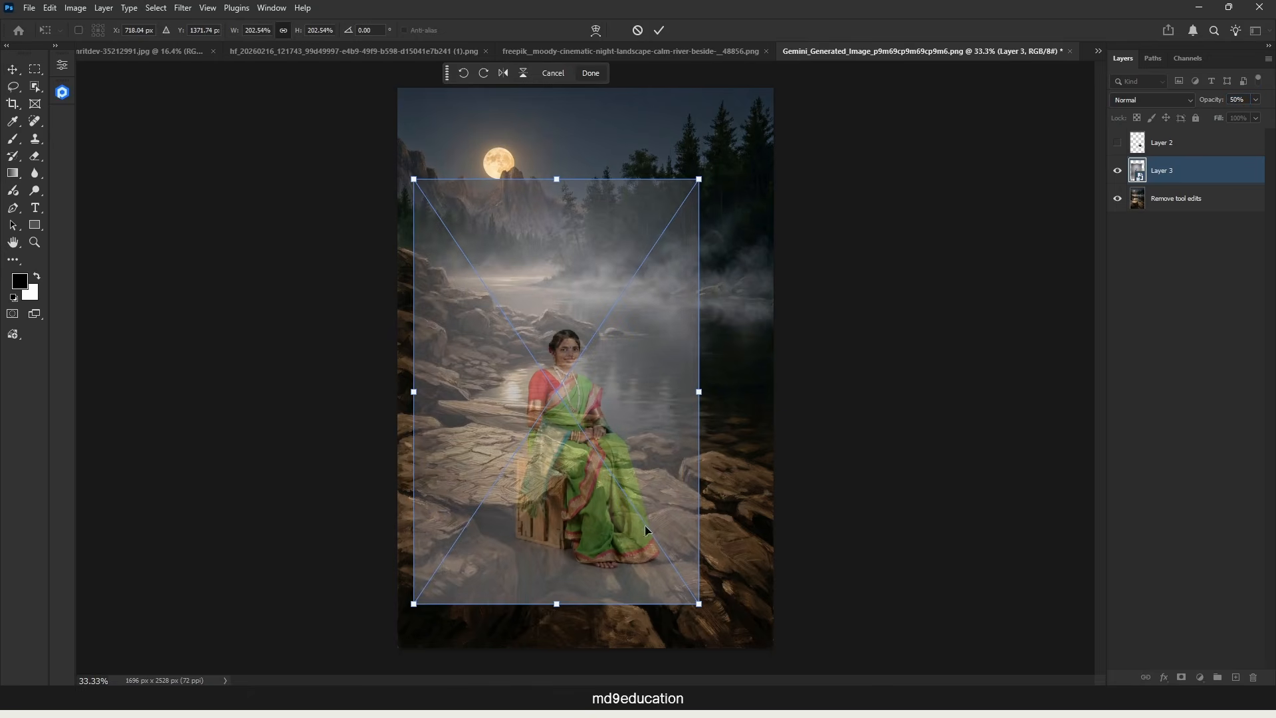
pyautogui.moveTo(550, 609); pyautogui.dragTo(551, 687)
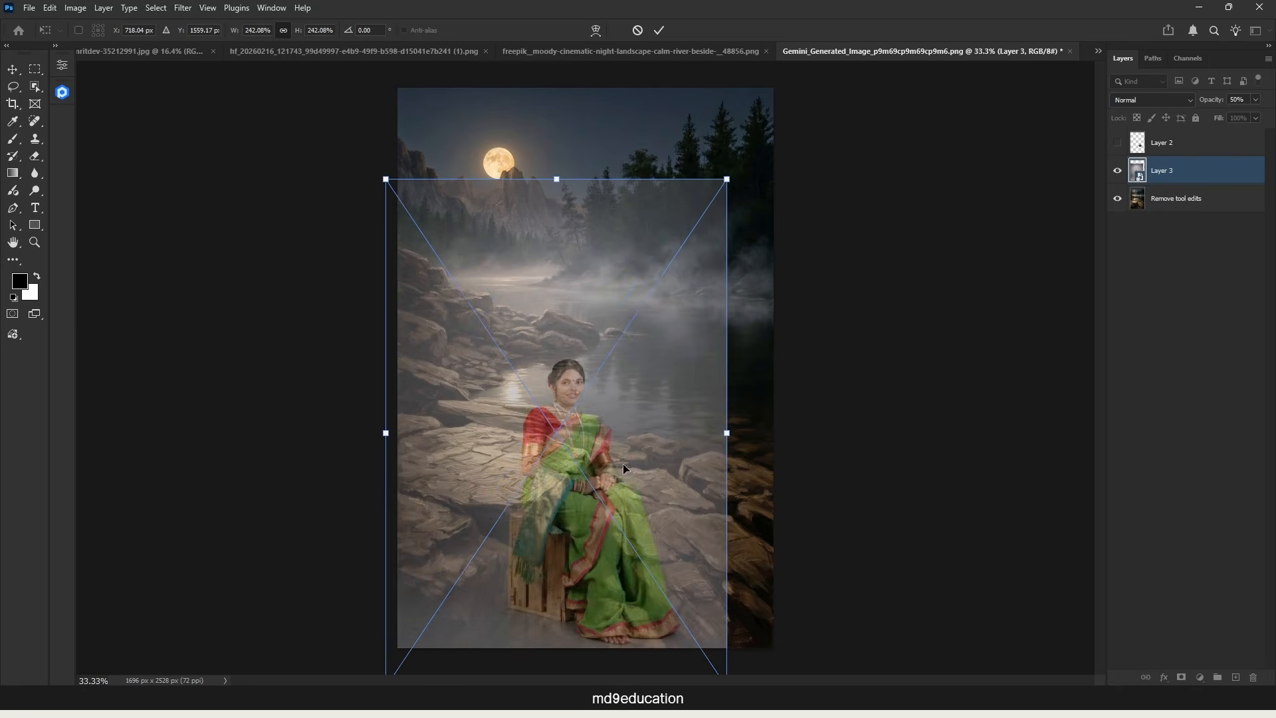
pyautogui.moveTo(624, 464); pyautogui.dragTo(610, 421)
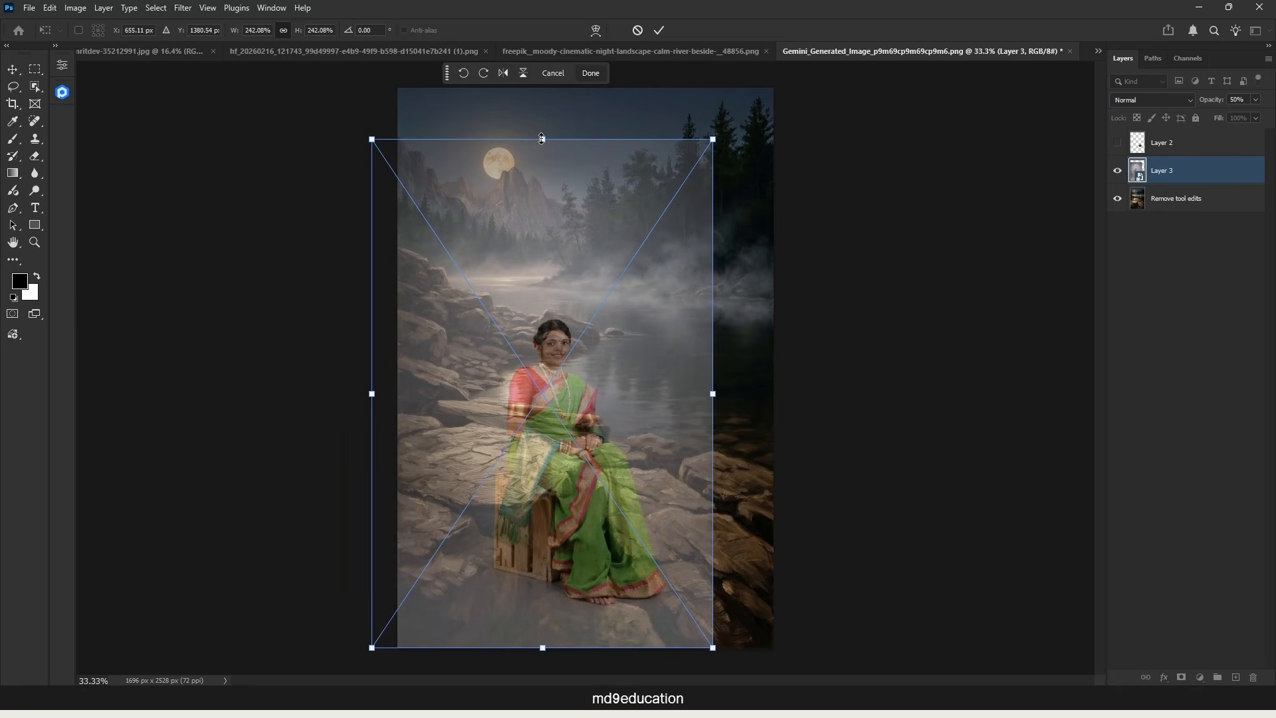
pyautogui.moveTo(542, 139); pyautogui.dragTo(542, 31)
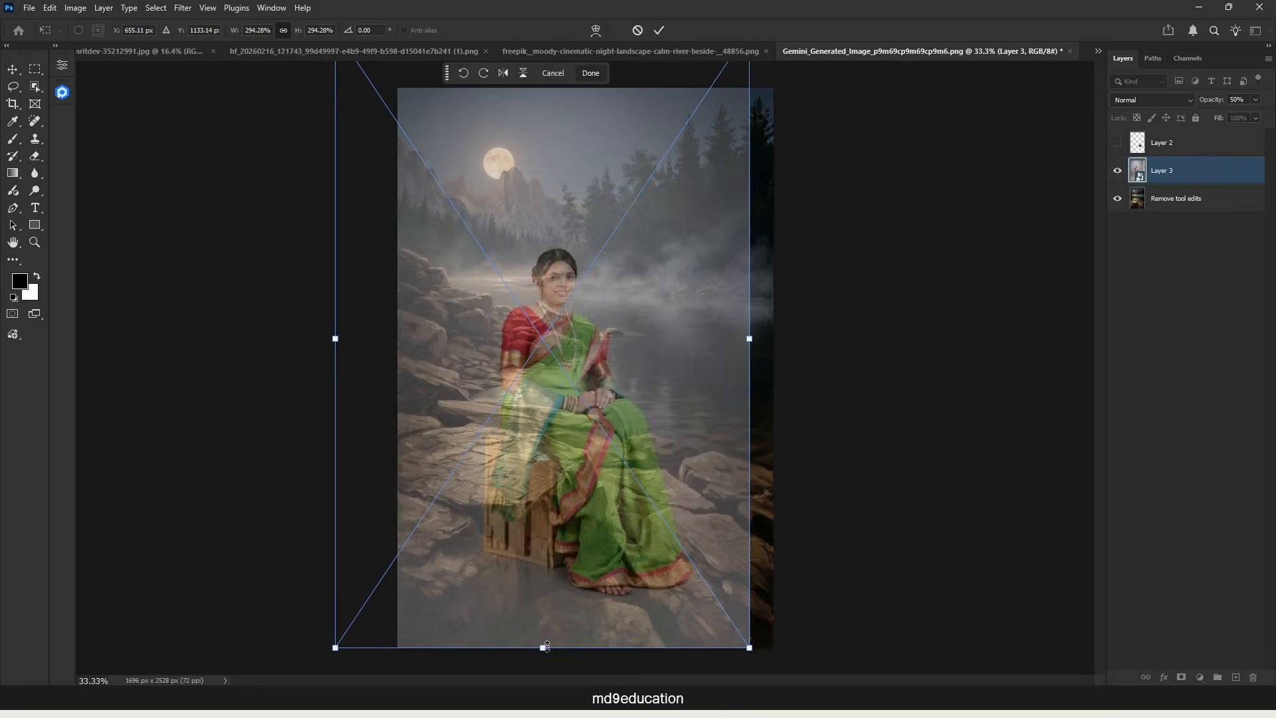
pyautogui.moveTo(545, 646); pyautogui.dragTo(544, 686)
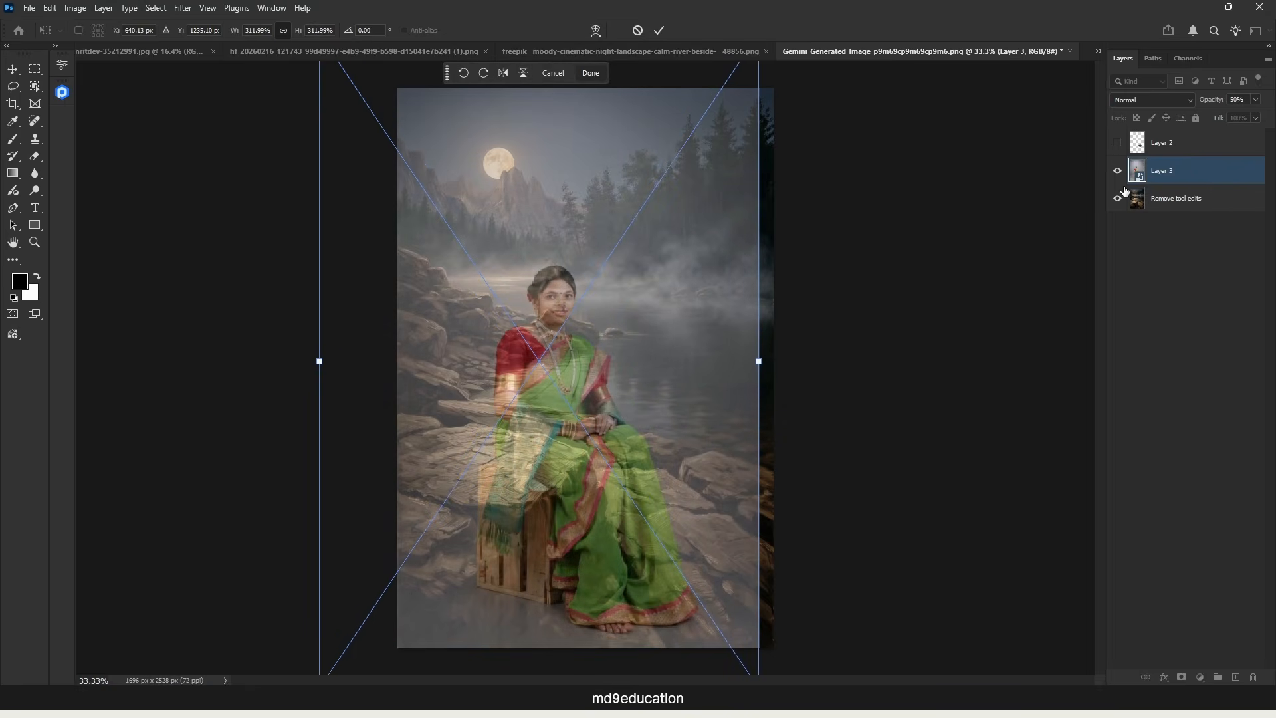
pyautogui.click(659, 29)
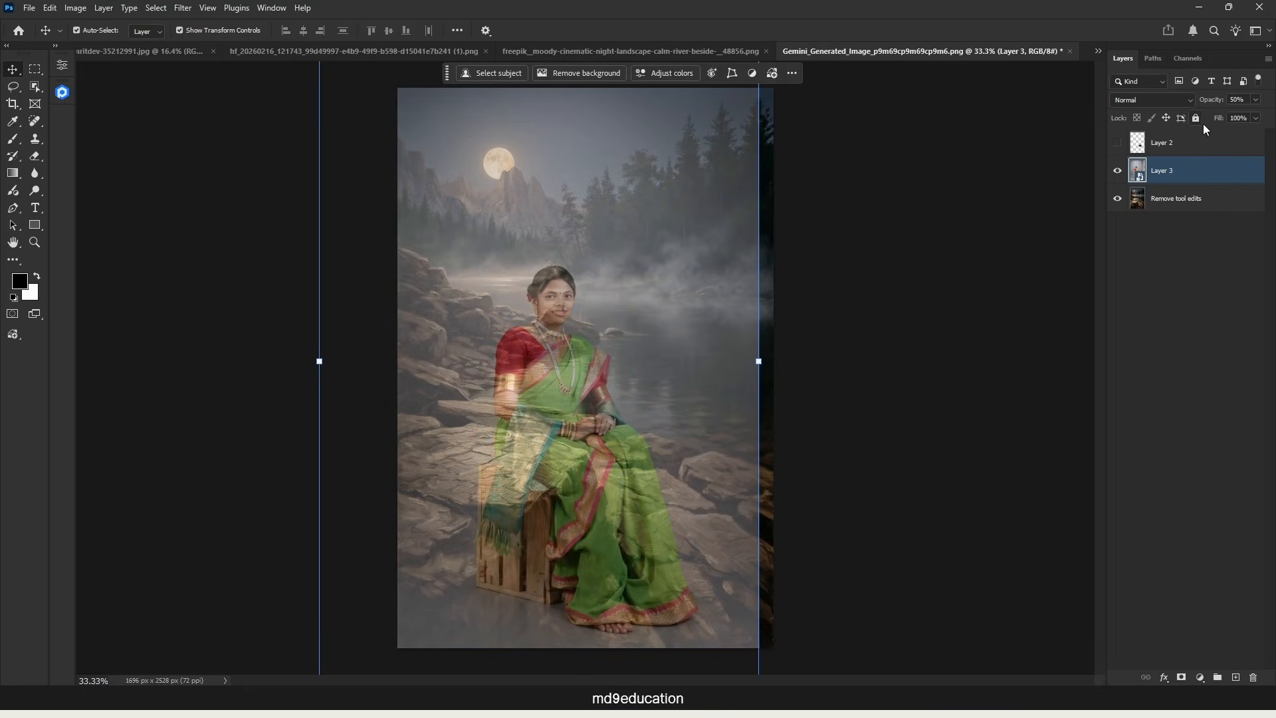
# Step: Restore the portrait layer to 100% opacity and remove its gray background
pyautogui.moveTo(1211, 101); pyautogui.dragTo(1271, 101)
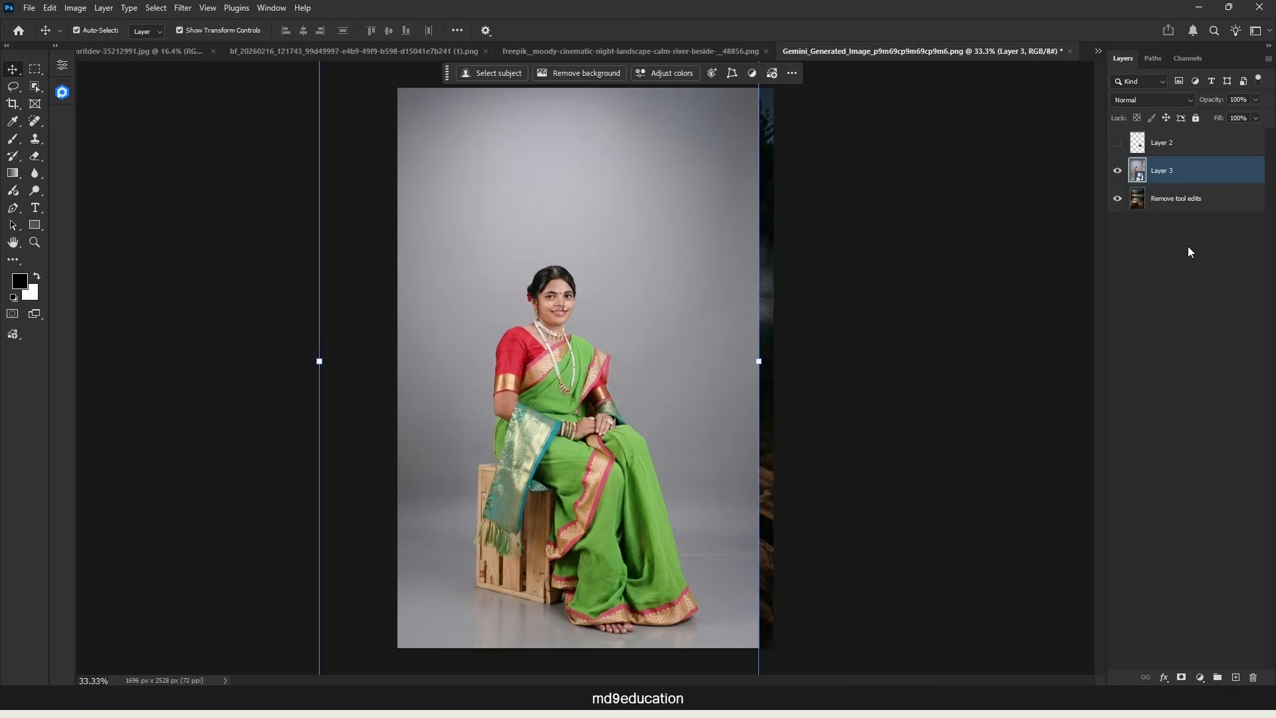
pyautogui.click(592, 73)
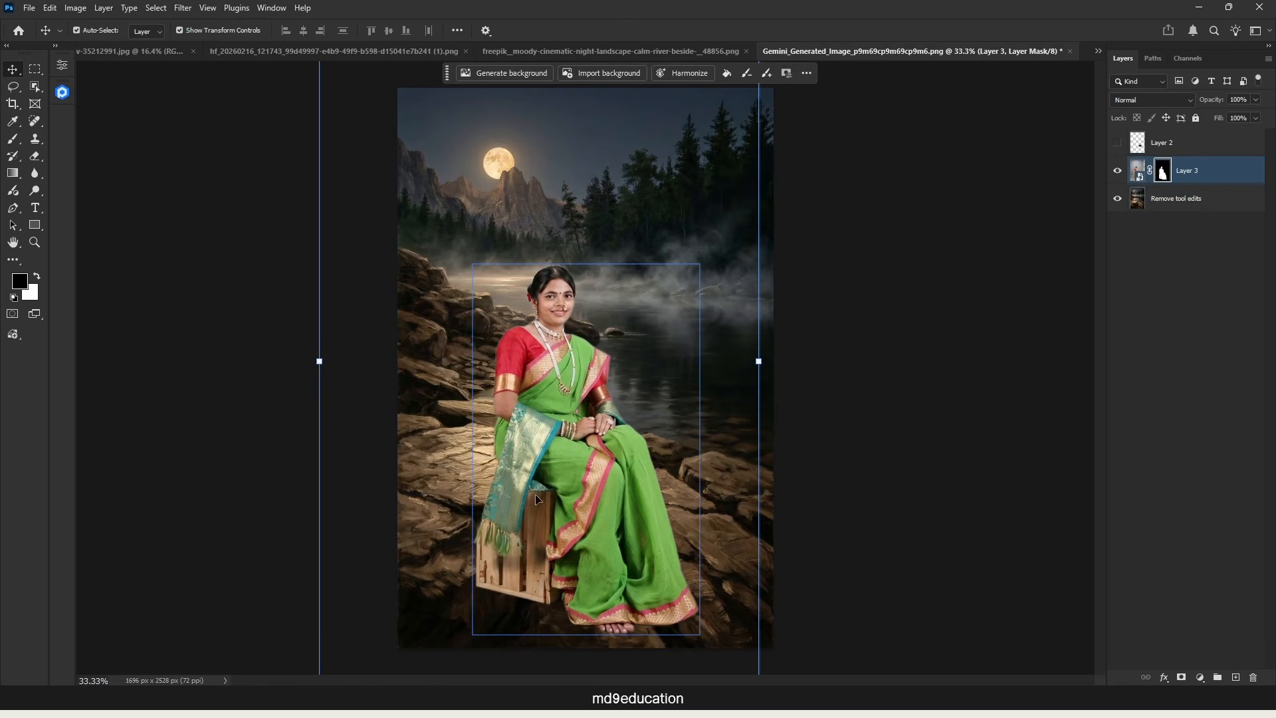
# Step: Lasso the wooden crate beneath the woman on the portrait layer and run Generative Fill with an empty prompt
pyautogui.click(1138, 171)
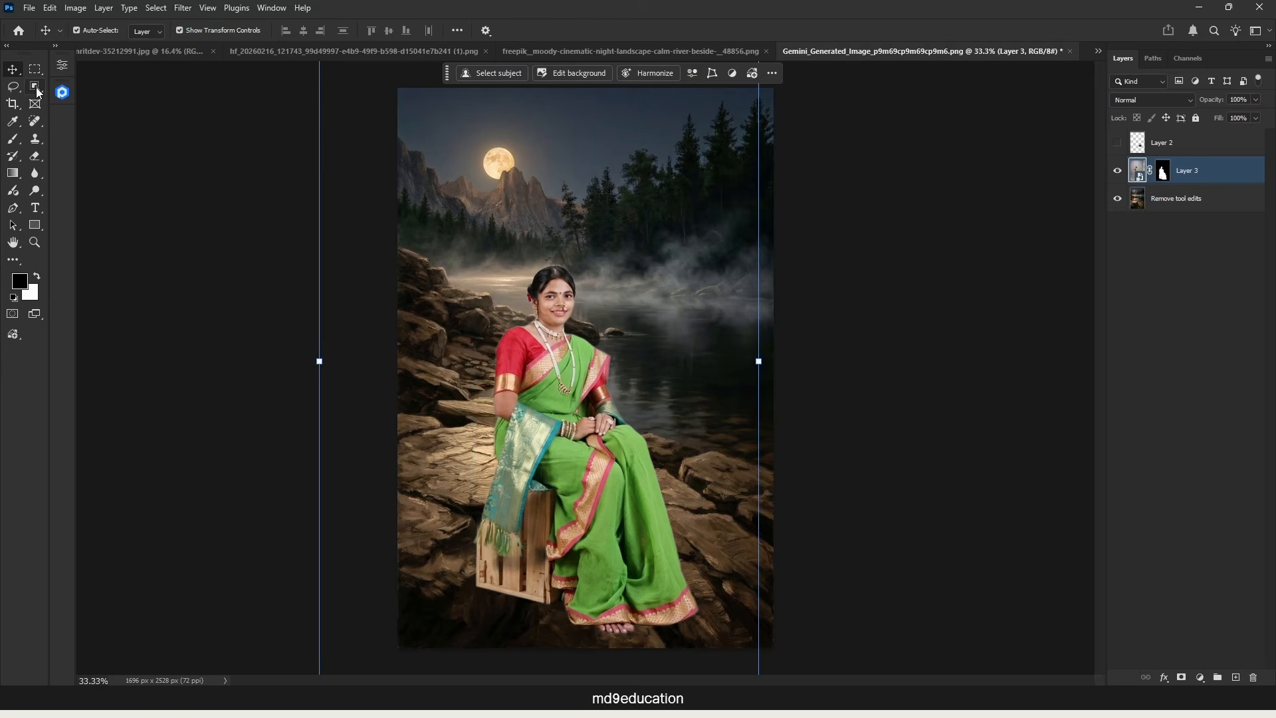
pyautogui.click(14, 88)
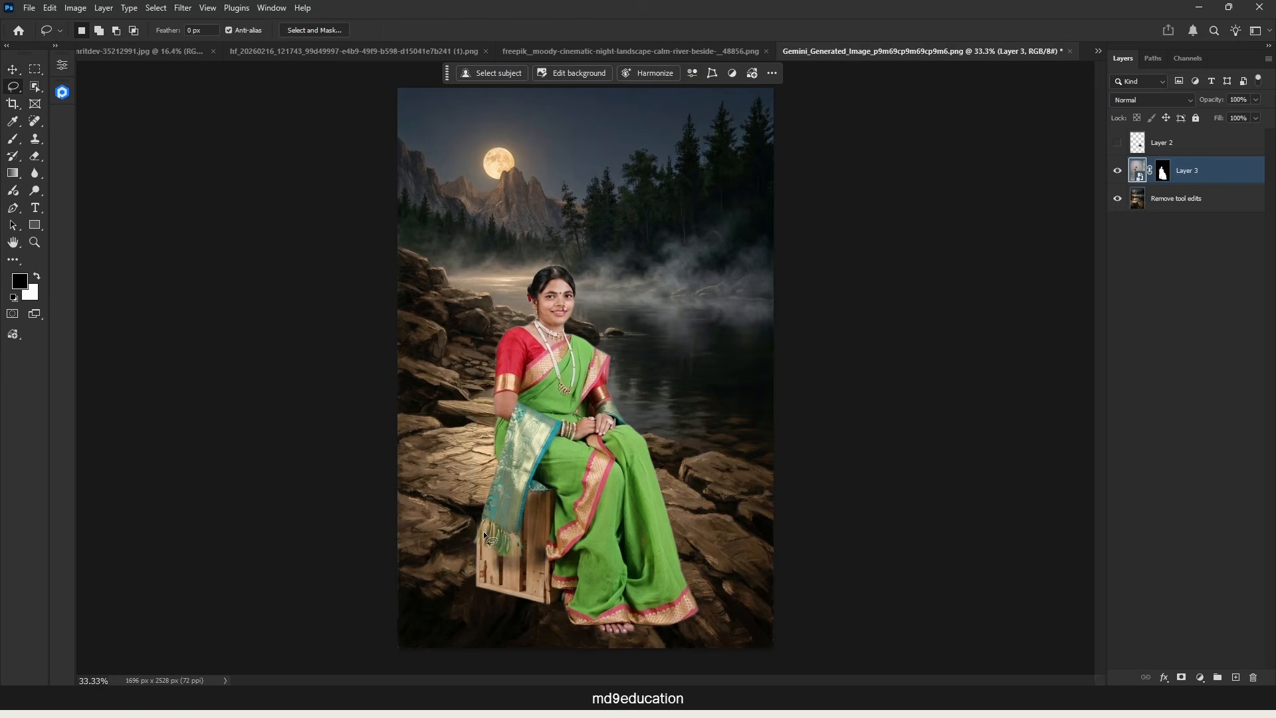
pyautogui.moveTo(448, 540); pyautogui.dragTo(516, 534)
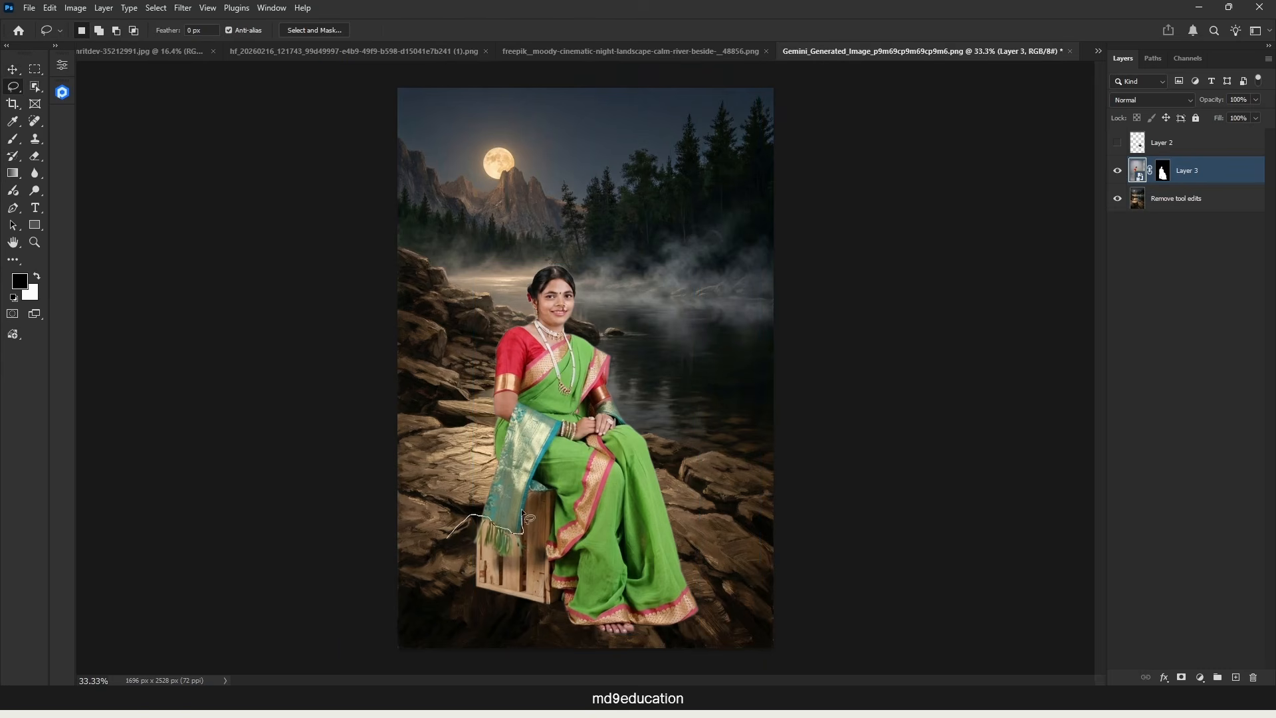
pyautogui.moveTo(555, 496); pyautogui.dragTo(554, 539)
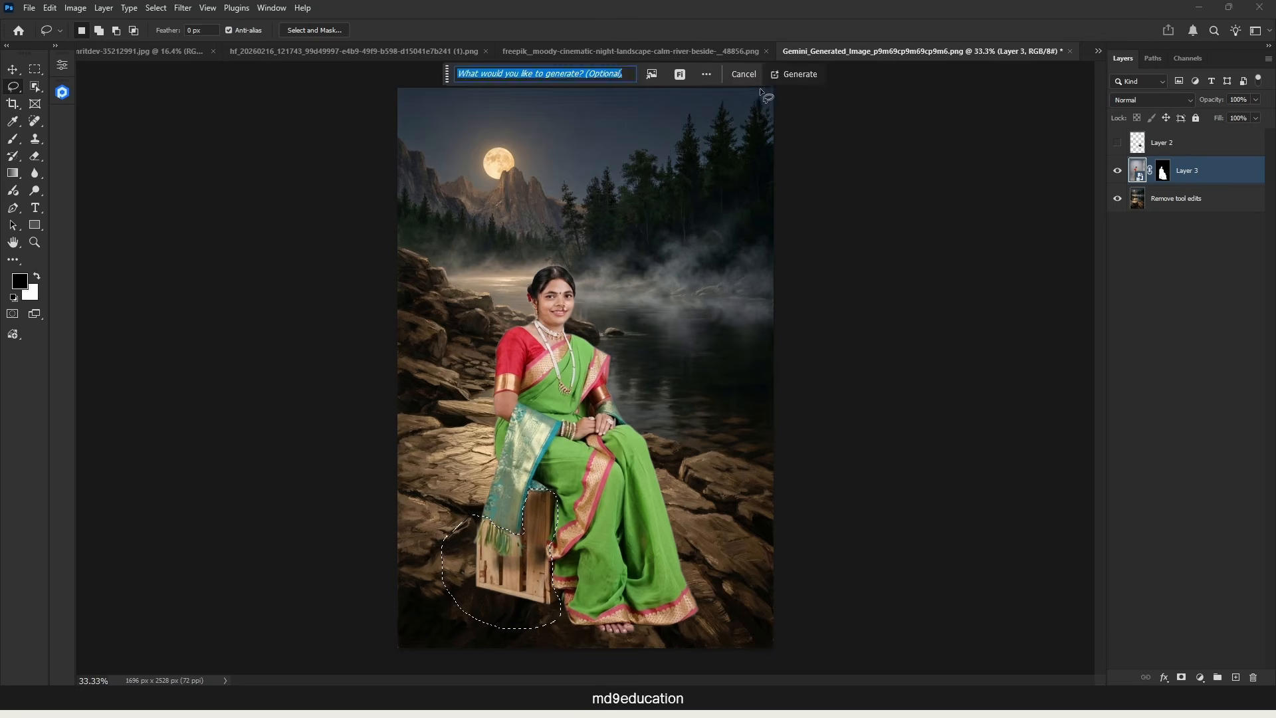
pyautogui.click(795, 76)
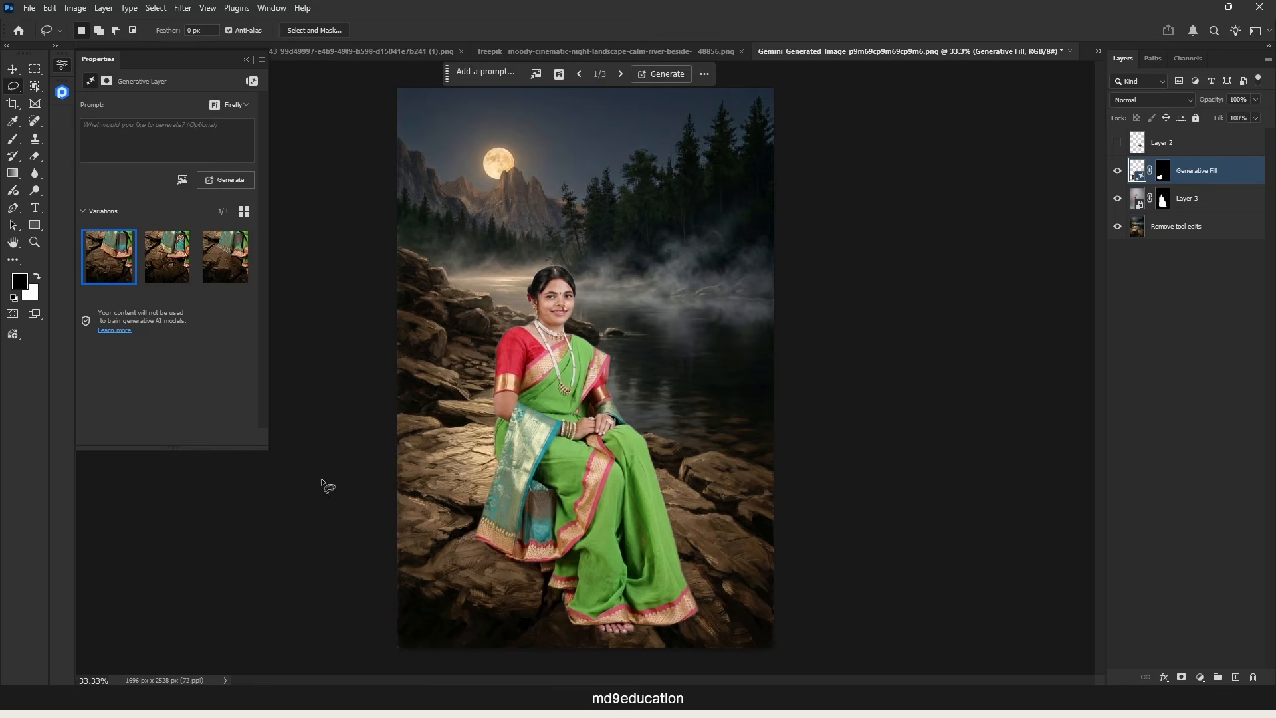
# Step: Compare the three generated variations of the crate area and keep the first one
pyautogui.click(168, 266)
pyautogui.click(219, 259)
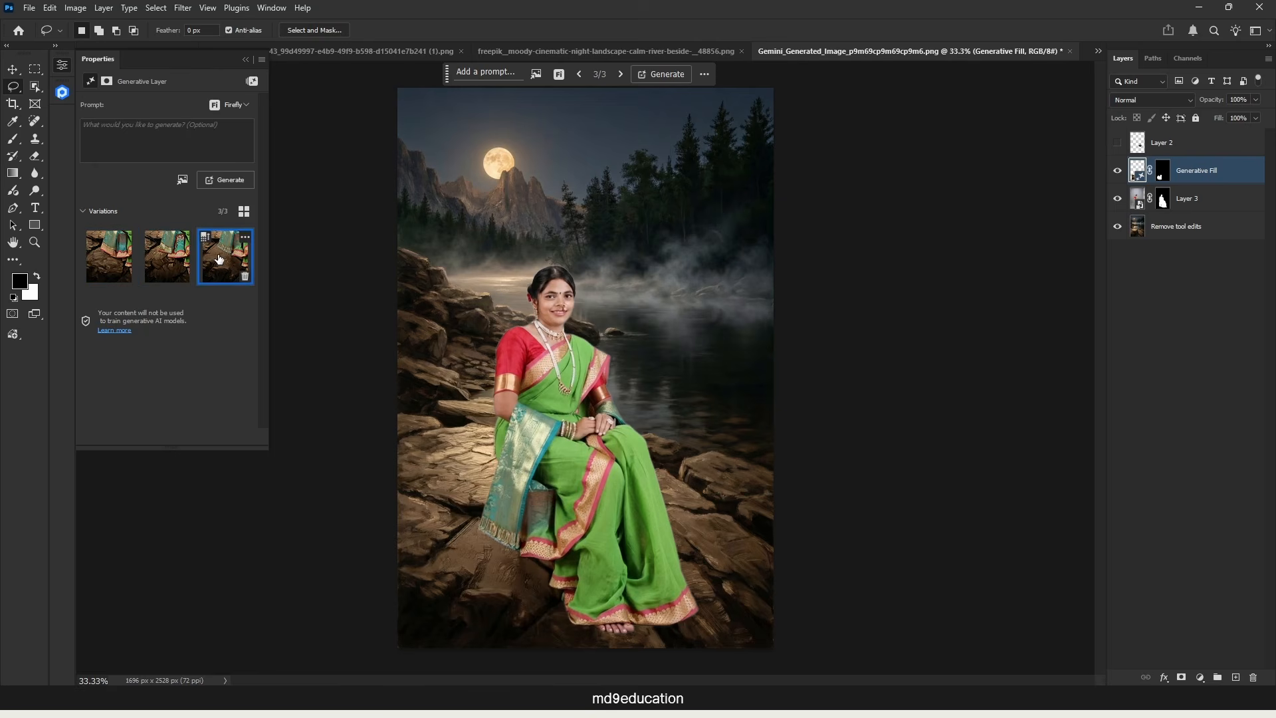
pyautogui.click(109, 261)
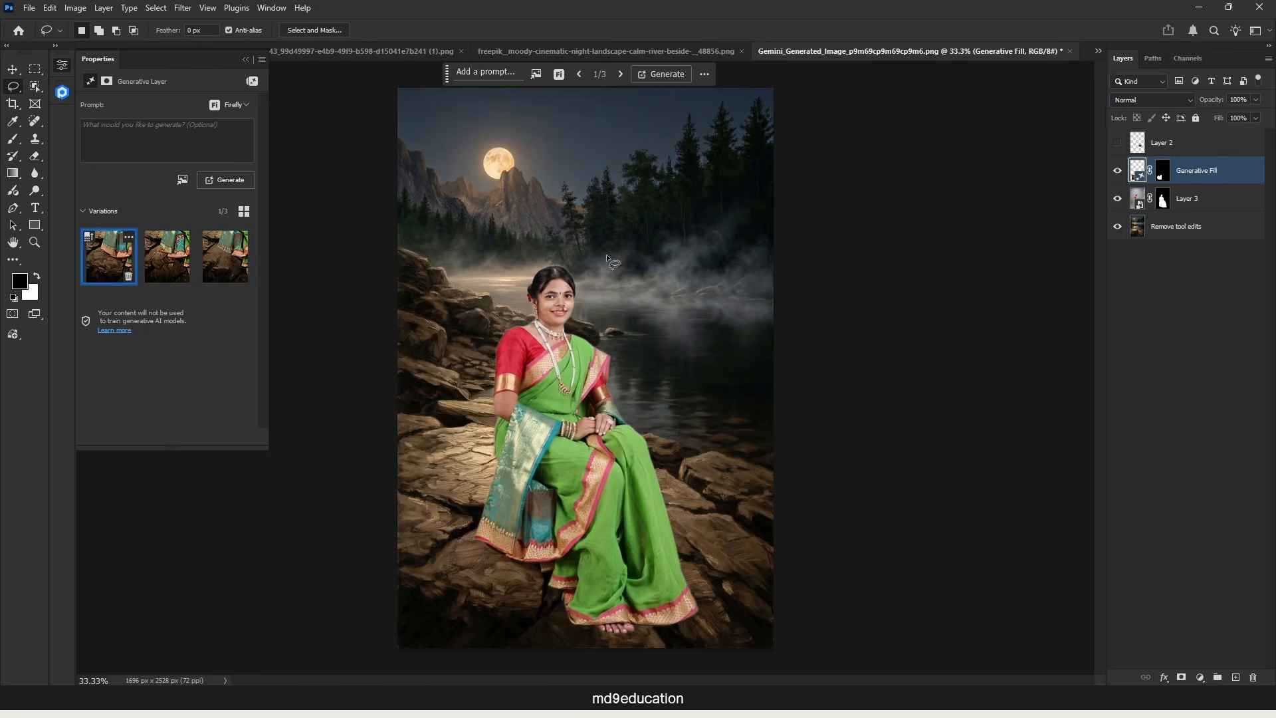
# Step: Show the fruit basket layer, enlarge the basket to about 489 × 480 px, and place it on the rock beside the woman's draped sari end
pyautogui.click(1117, 143)
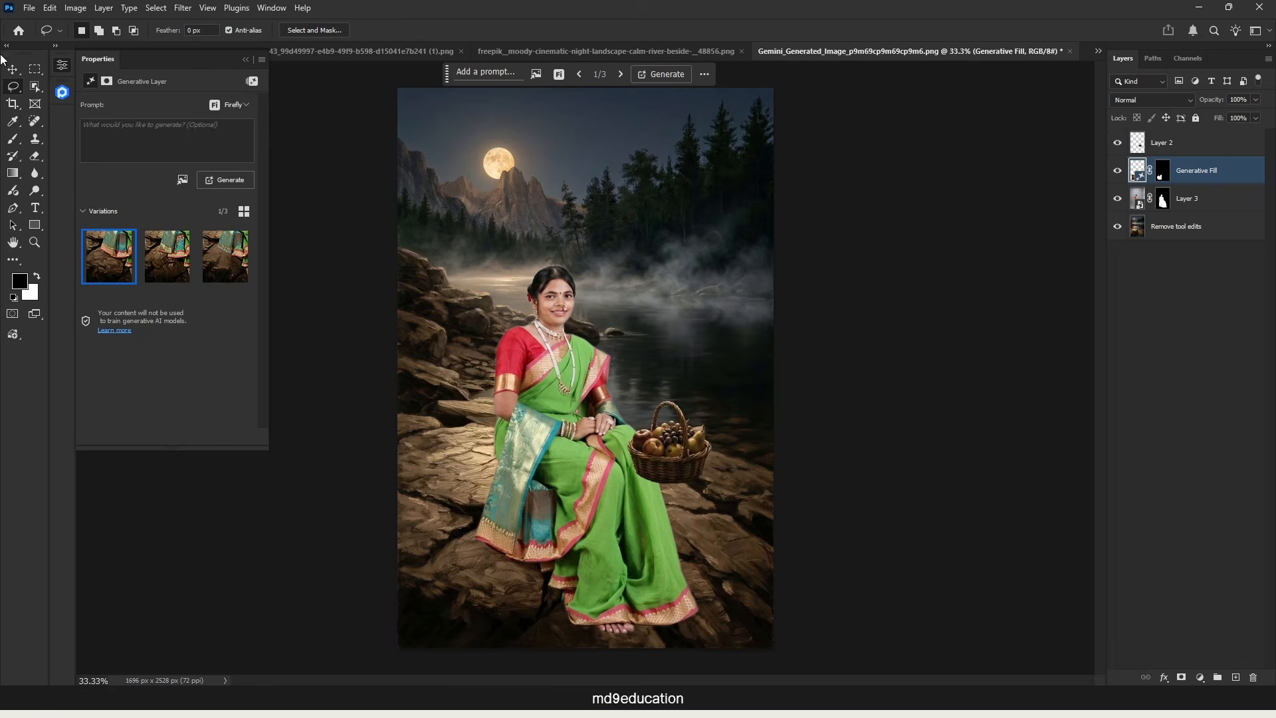
pyautogui.click(13, 70)
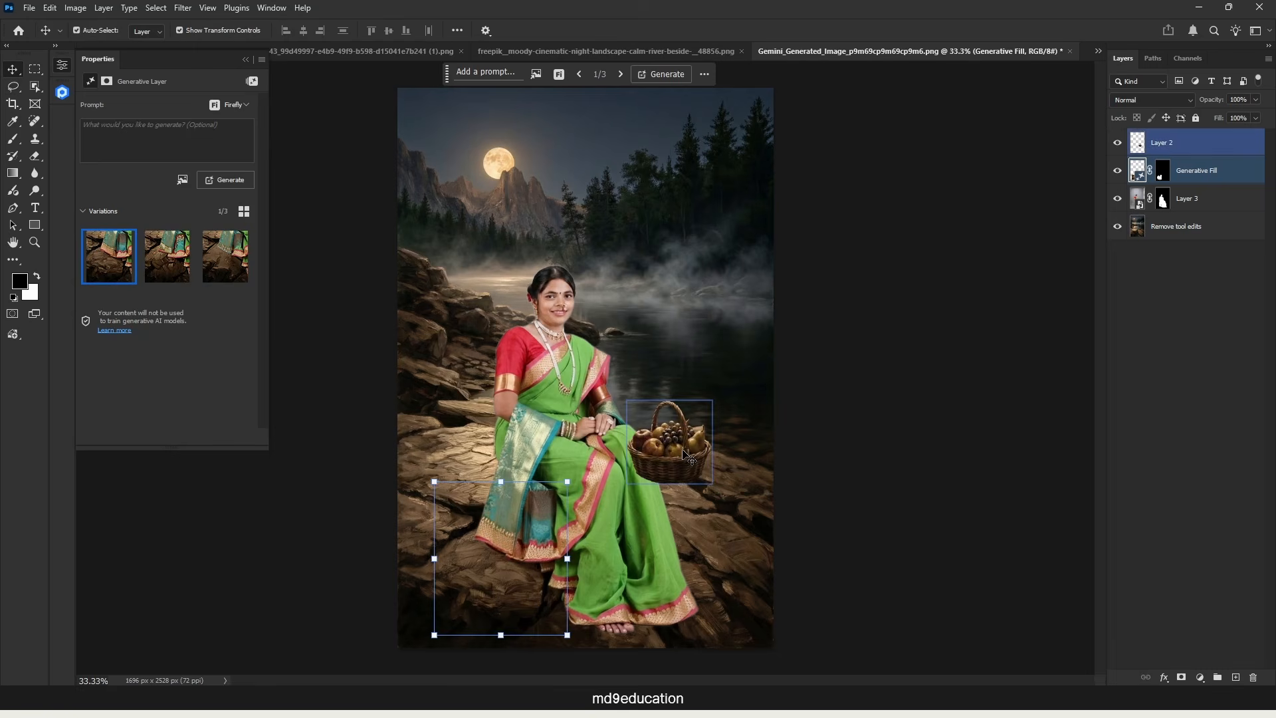
pyautogui.moveTo(698, 457); pyautogui.dragTo(542, 552)
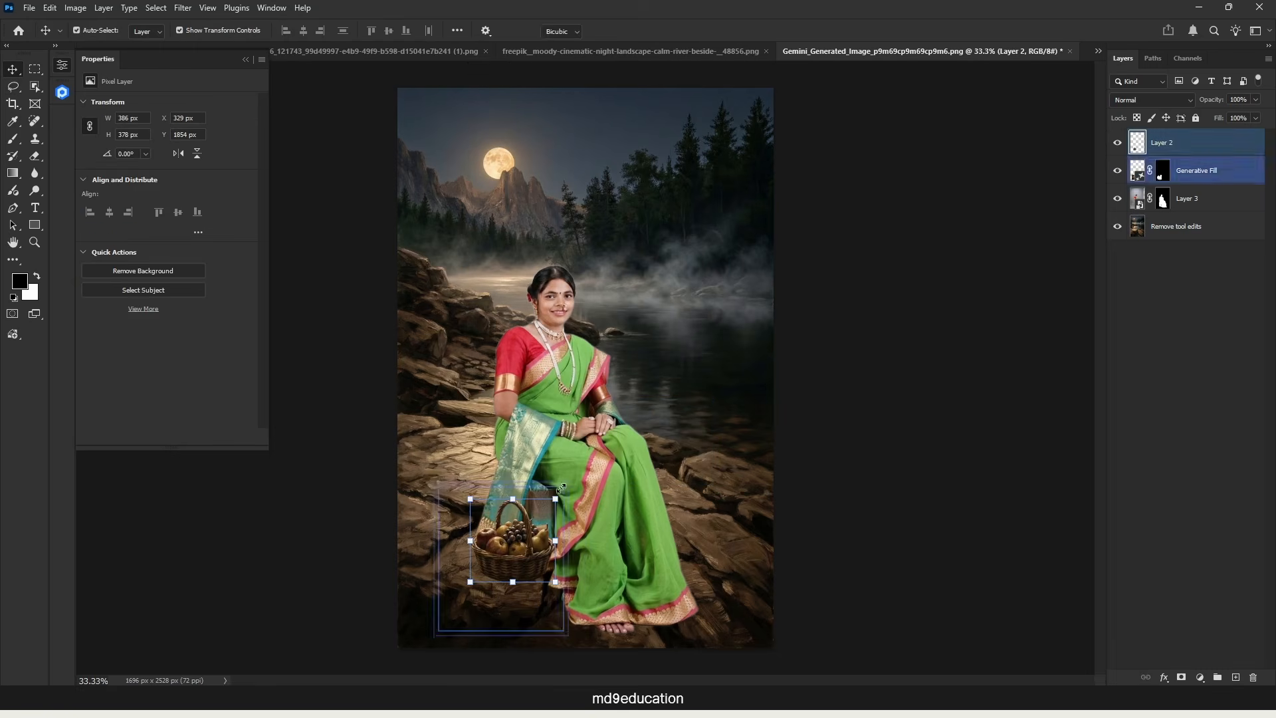
pyautogui.moveTo(555, 499); pyautogui.dragTo(568, 467)
pyautogui.moveTo(492, 521); pyautogui.dragTo(469, 513)
pyautogui.moveTo(575, 616); pyautogui.dragTo(580, 609)
pyautogui.moveTo(502, 563); pyautogui.dragTo(498, 563)
pyautogui.press('Return')
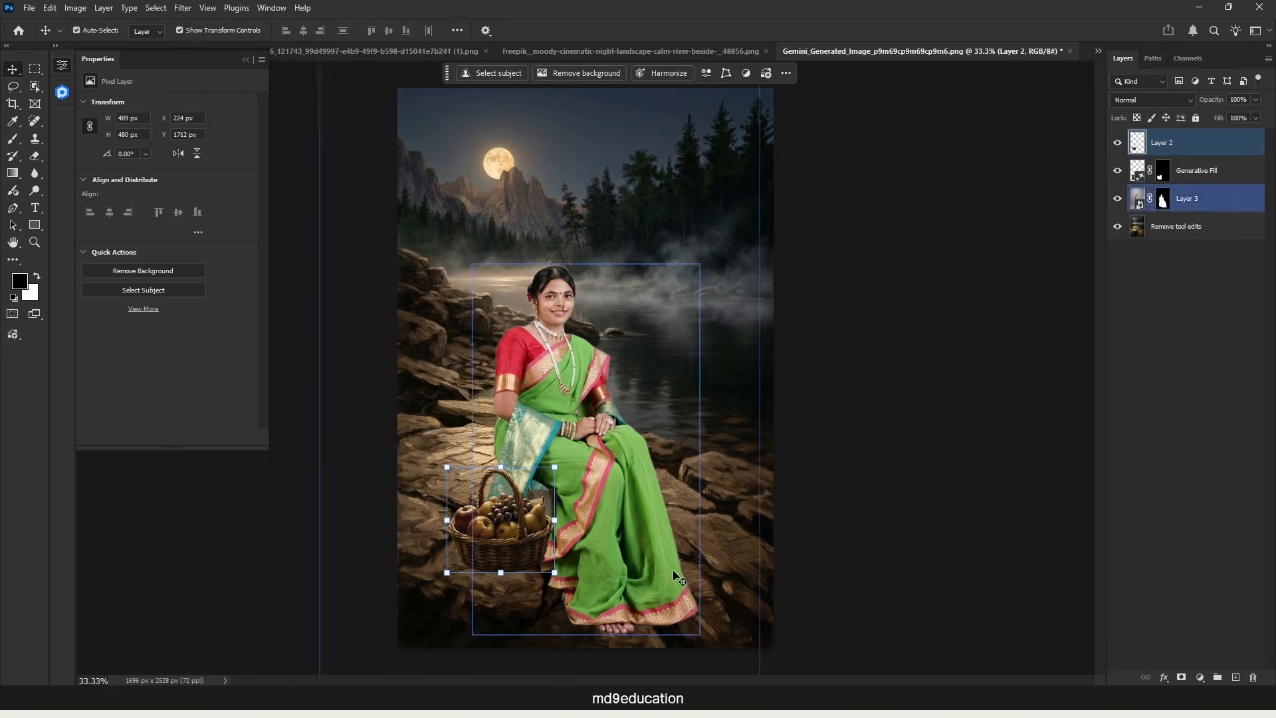
pyautogui.click(973, 569)
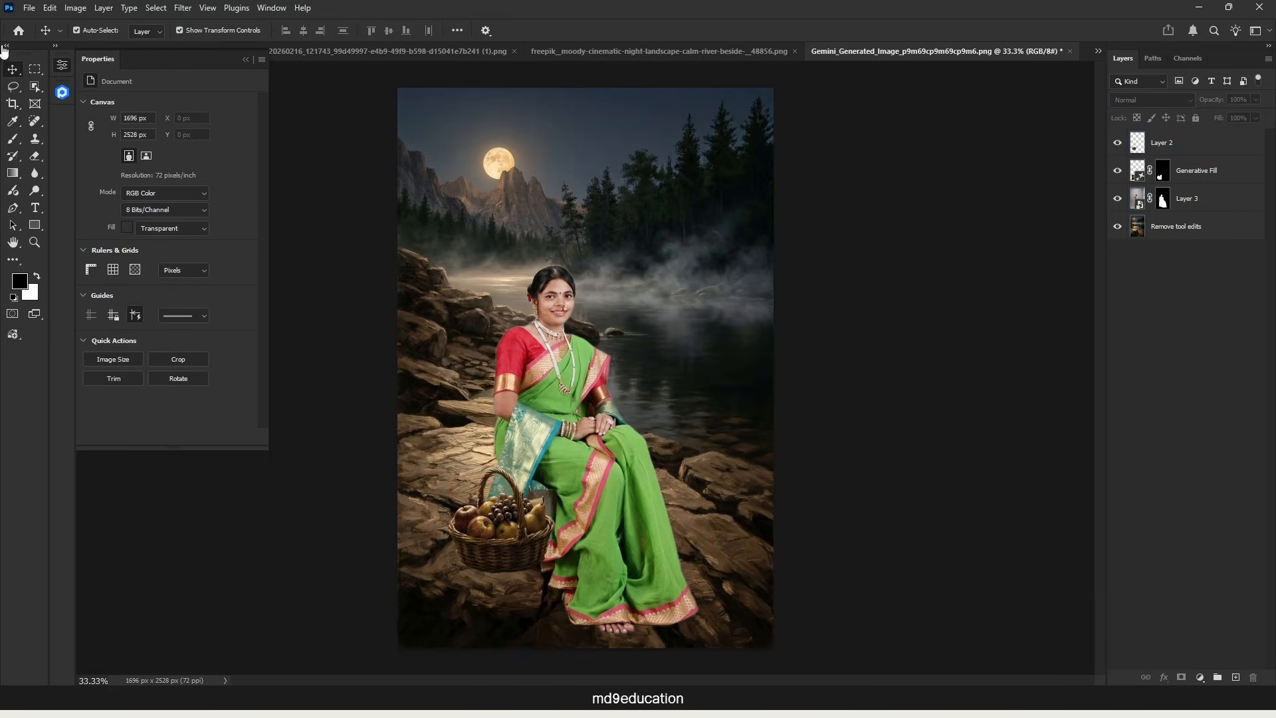
# Step: Lasso the rock area around the basket's base and the sari hem, and run Generative Fill with an empty prompt
pyautogui.click(13, 87)
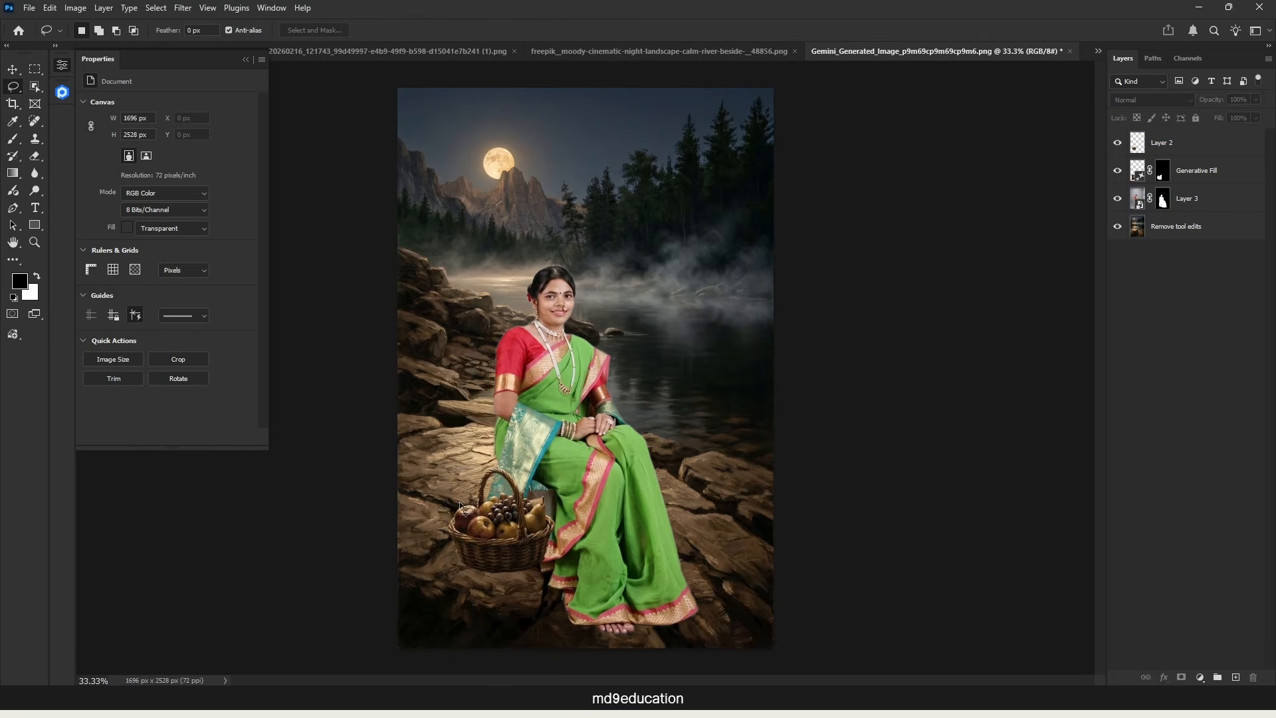
pyautogui.moveTo(421, 506)
pyautogui.mouseDown()
pyautogui.moveTo(425, 601)
pyautogui.moveTo(469, 492)
pyautogui.mouseUp()
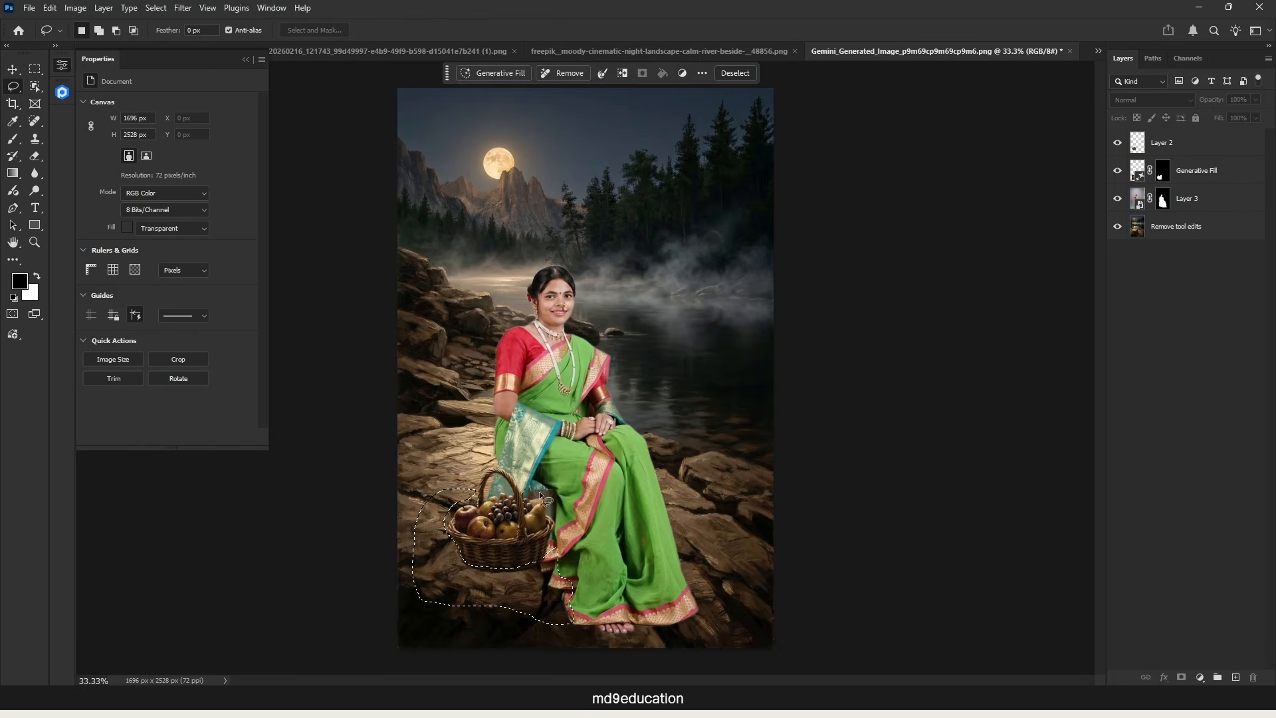
pyautogui.click(500, 73)
pyautogui.click(811, 72)
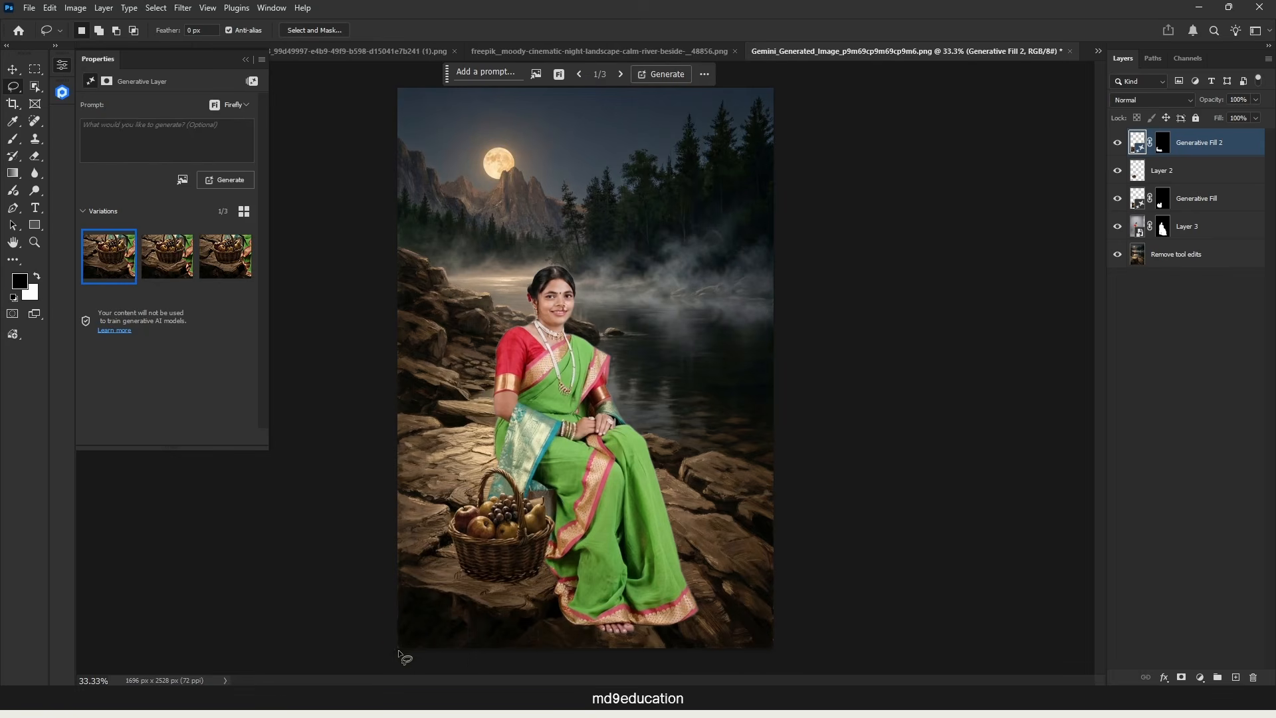
# Step: Lasso the dark strip of rock along the image's lower edge beneath the feet and run Generative Fill with an empty prompt
pyautogui.moveTo(399, 648)
pyautogui.mouseDown()
pyautogui.moveTo(476, 619)
pyautogui.moveTo(565, 616)
pyautogui.moveTo(595, 631)
pyautogui.mouseUp()
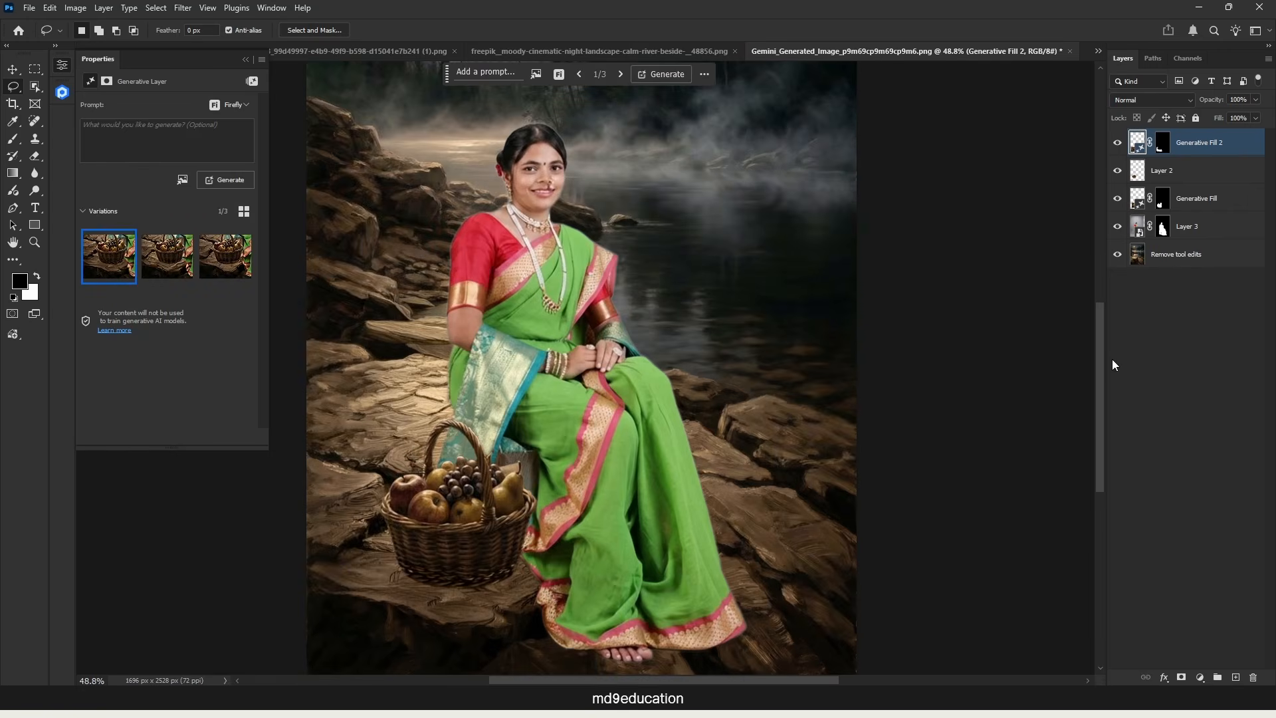
pyautogui.moveTo(1098, 357); pyautogui.dragTo(1088, 442)
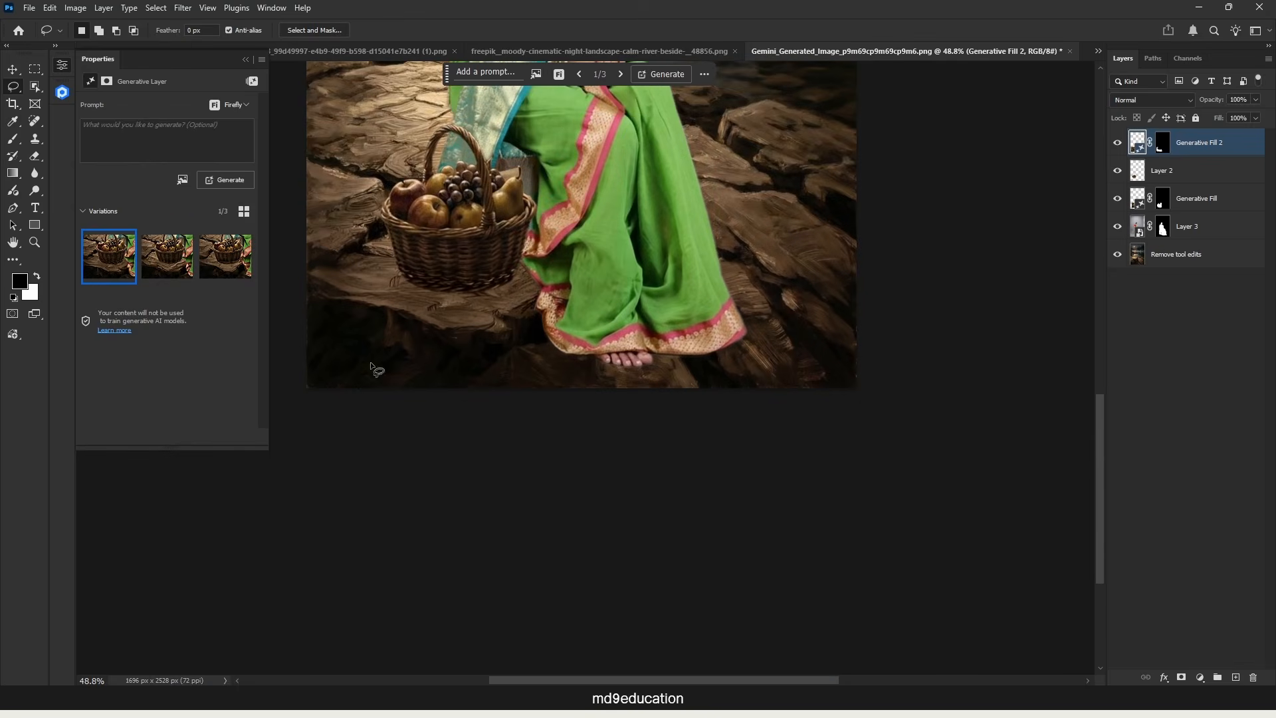
pyautogui.click(495, 74)
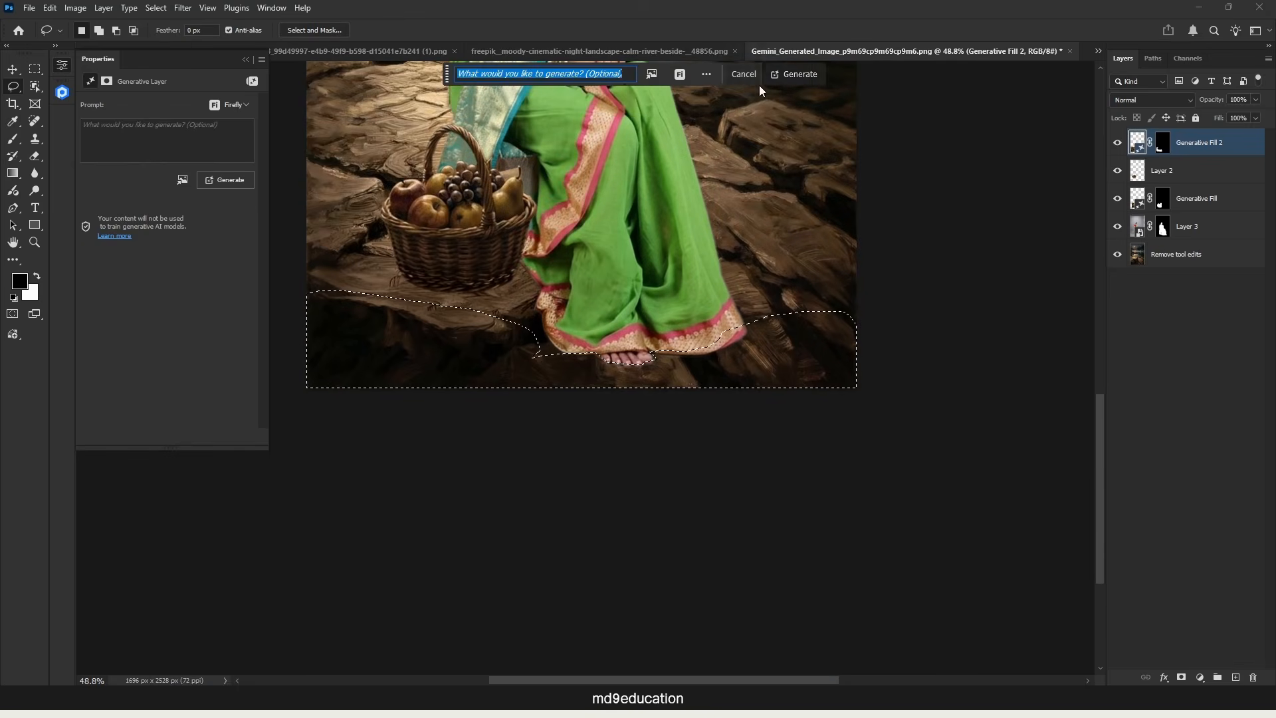
pyautogui.click(795, 74)
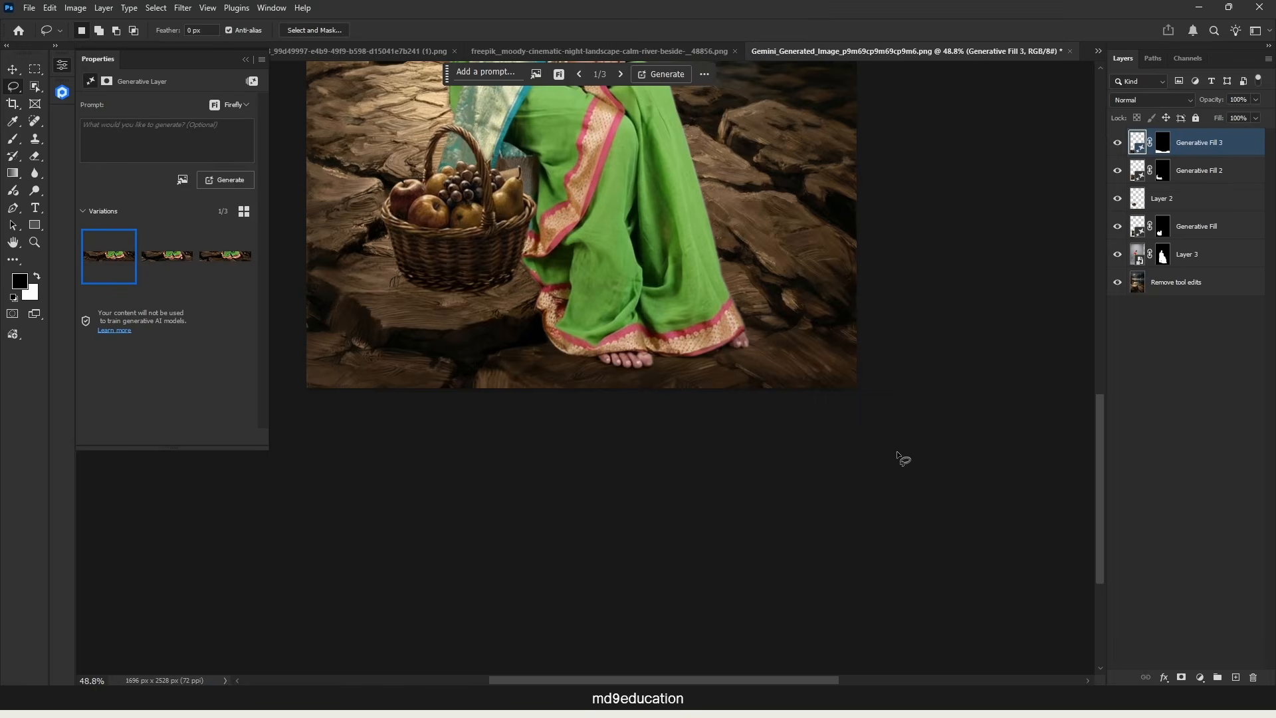
pyautogui.hotkey('ctrl', '0')
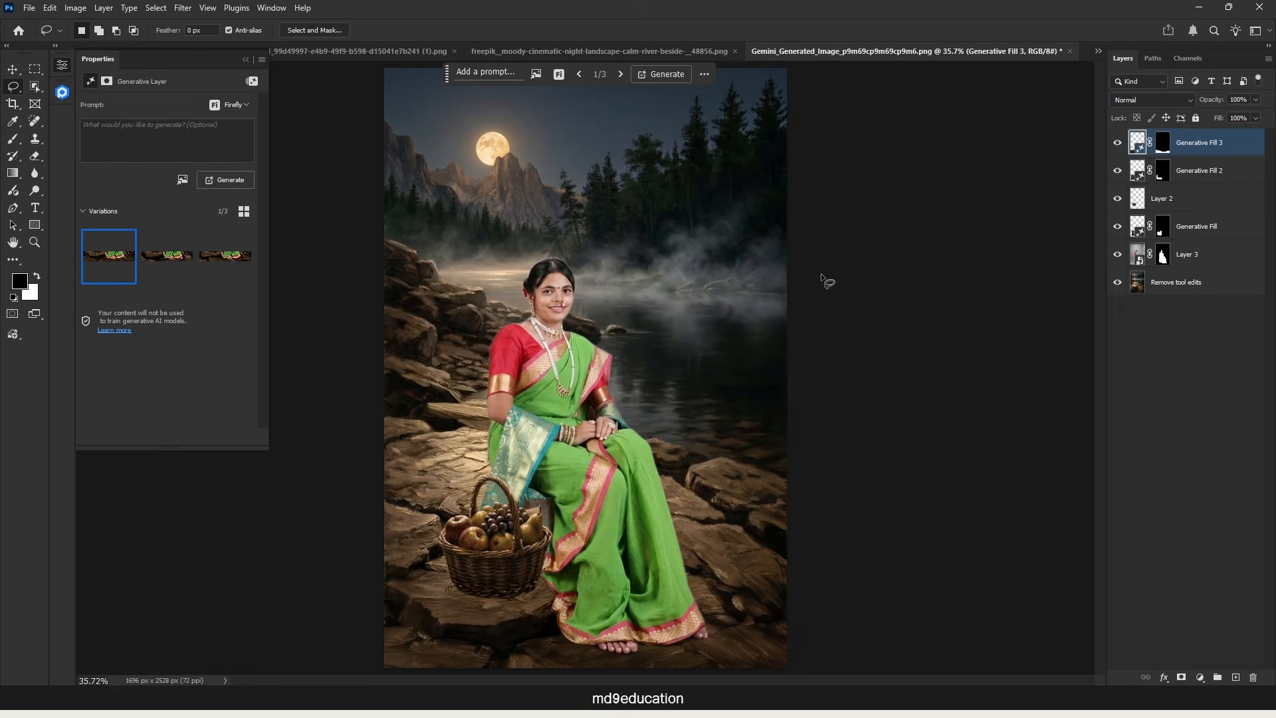
# Step: Add a Solid Color fill layer in dusty rose #9f6767 above all other layers
pyautogui.click(15, 72)
pyautogui.click(1207, 418)
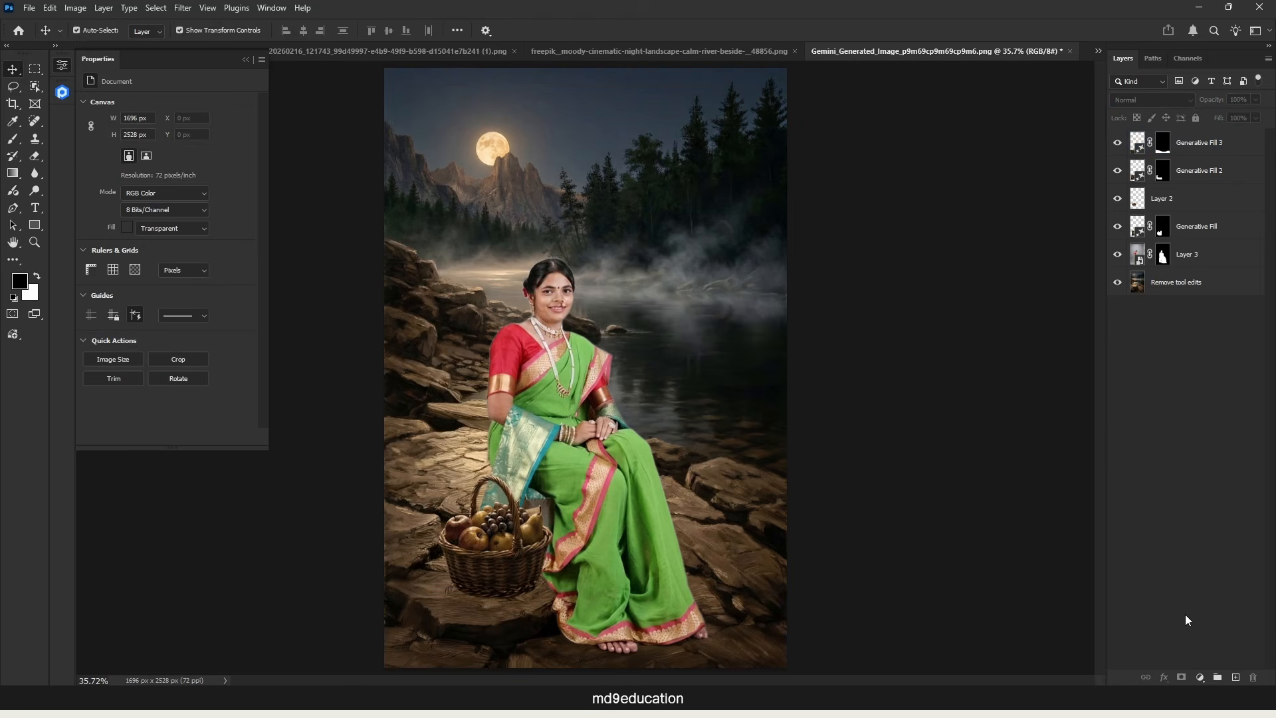
pyautogui.click(1201, 678)
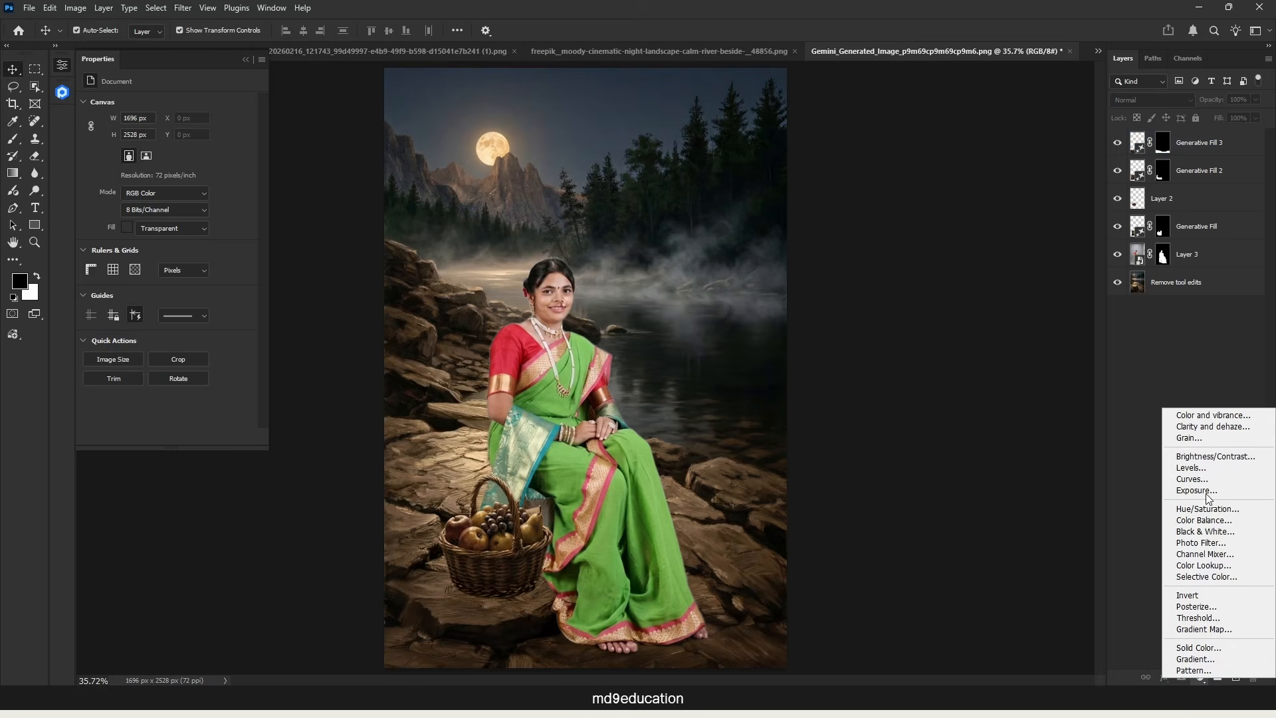
pyautogui.click(1196, 414)
pyautogui.click(878, 246)
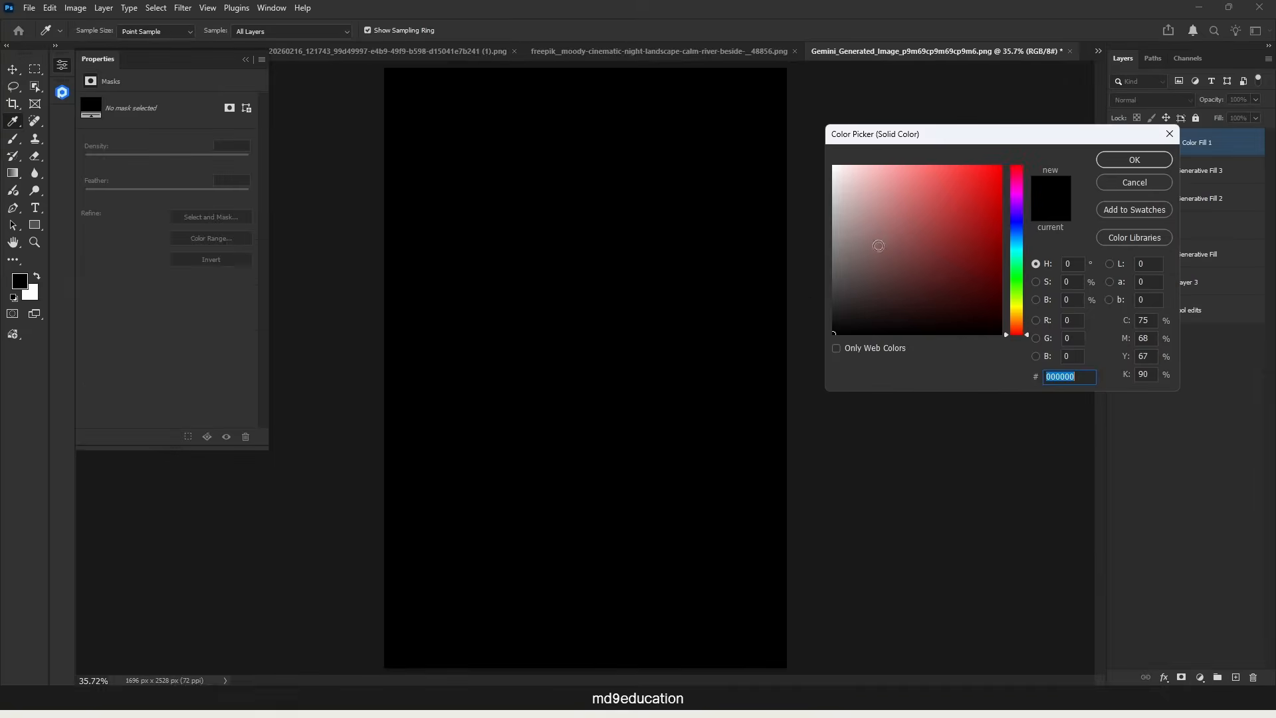
pyautogui.click(892, 229)
pyautogui.click(1134, 160)
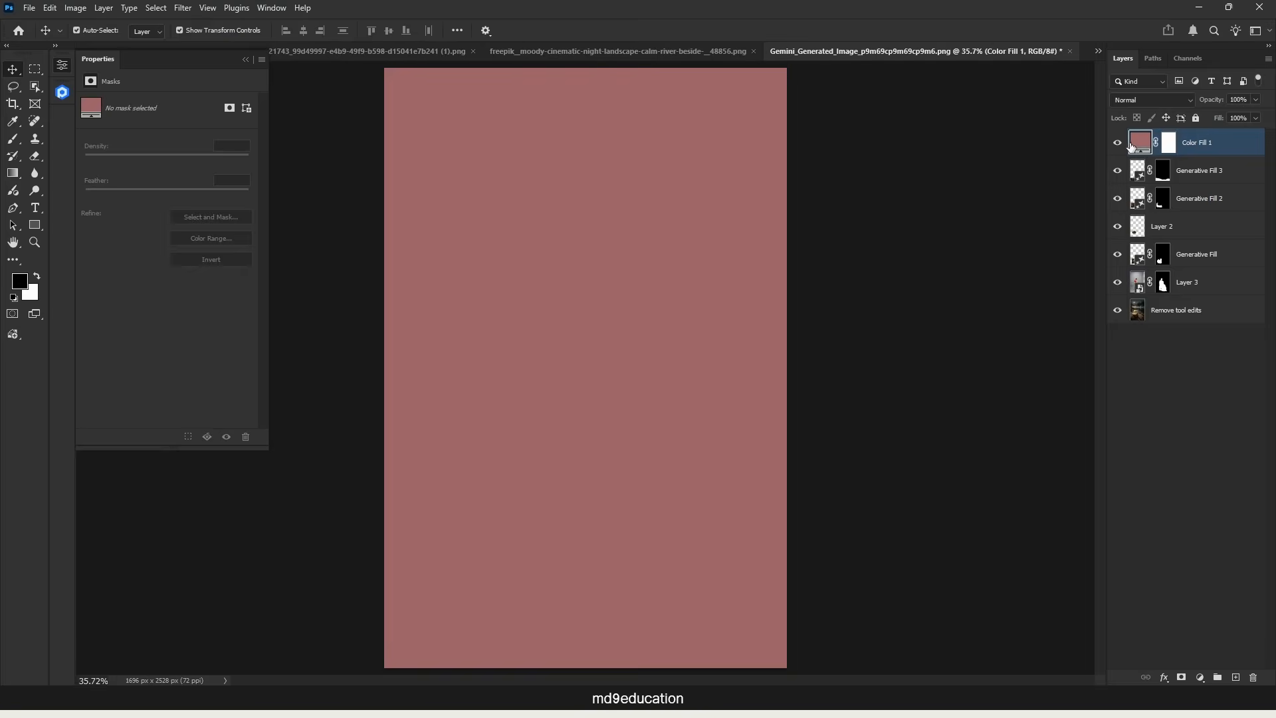
# Step: Recolor the solid fill layer with a brown sampled from the rocks, hiding the layer while sampling and showing it again
pyautogui.click(1117, 143)
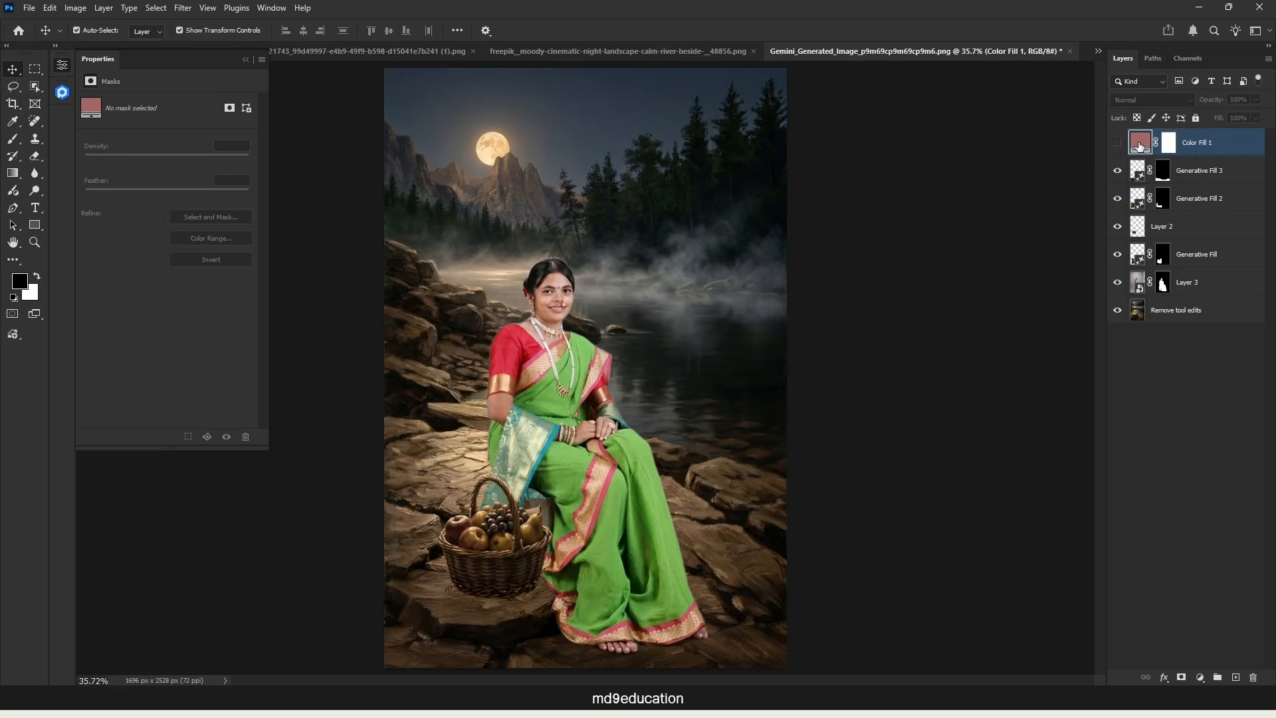
pyautogui.doubleClick(1140, 145)
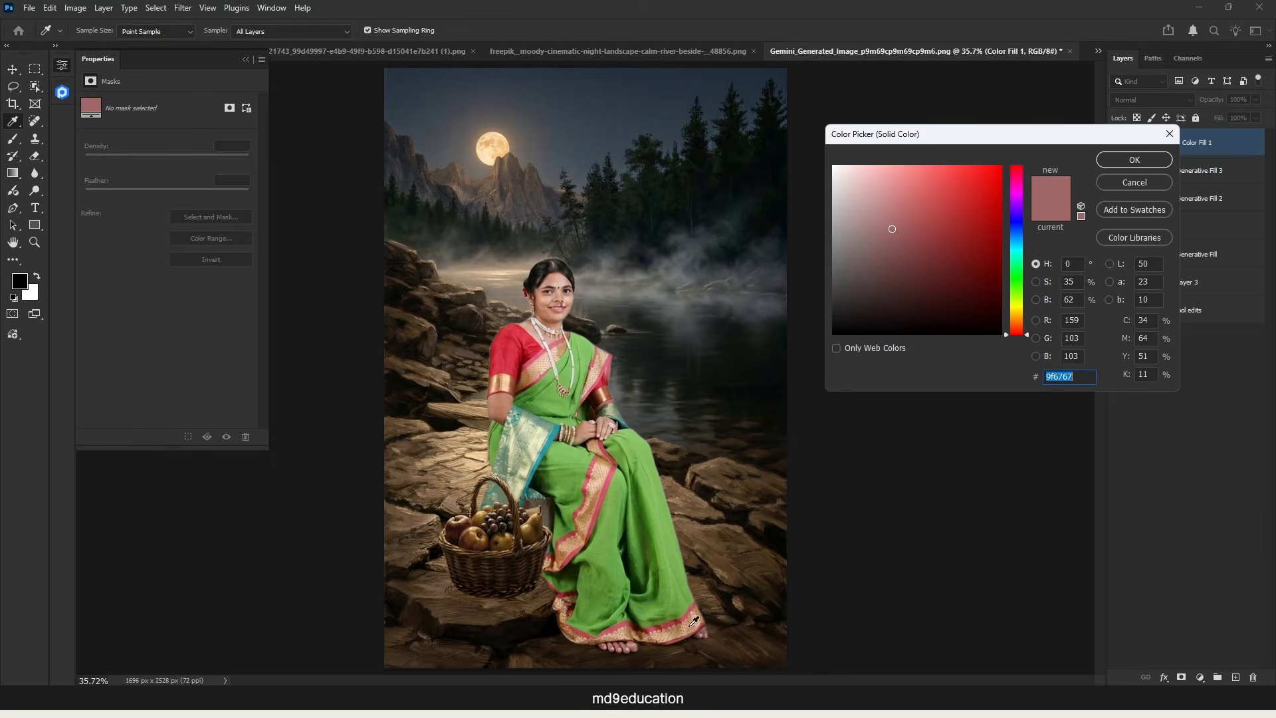
pyautogui.moveTo(708, 539); pyautogui.dragTo(709, 548)
pyautogui.click(1123, 160)
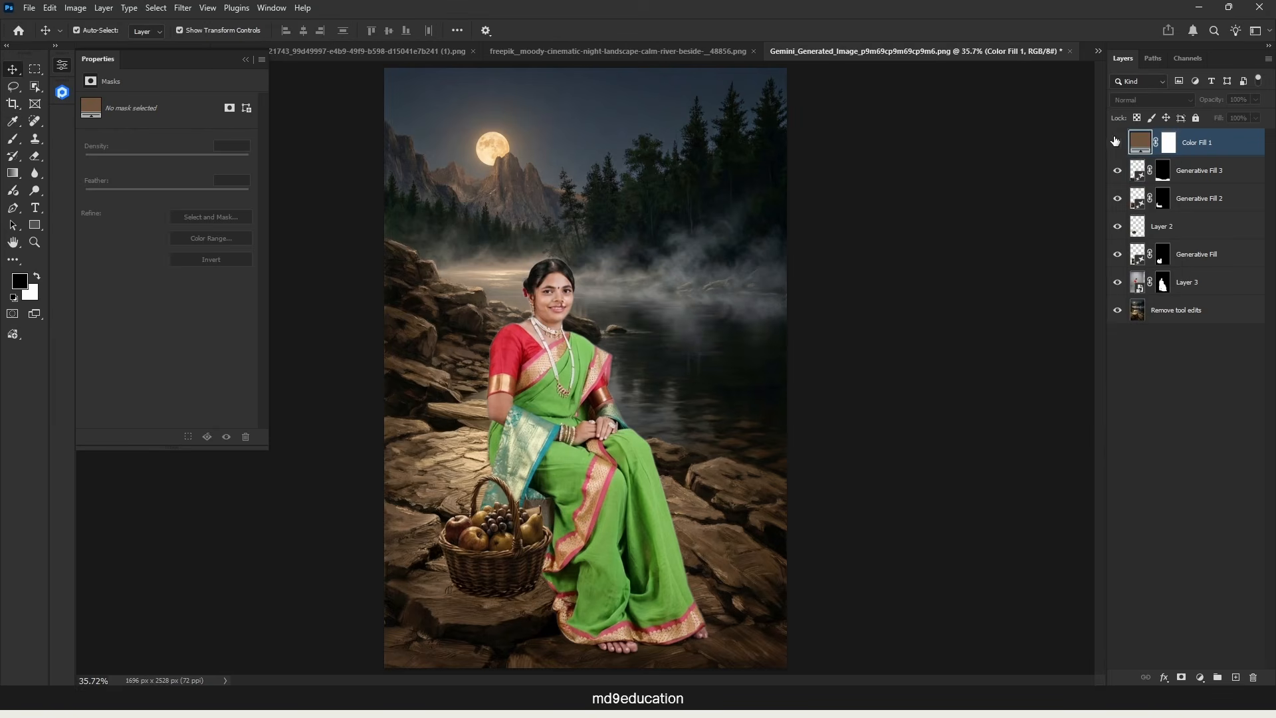
pyautogui.click(1118, 143)
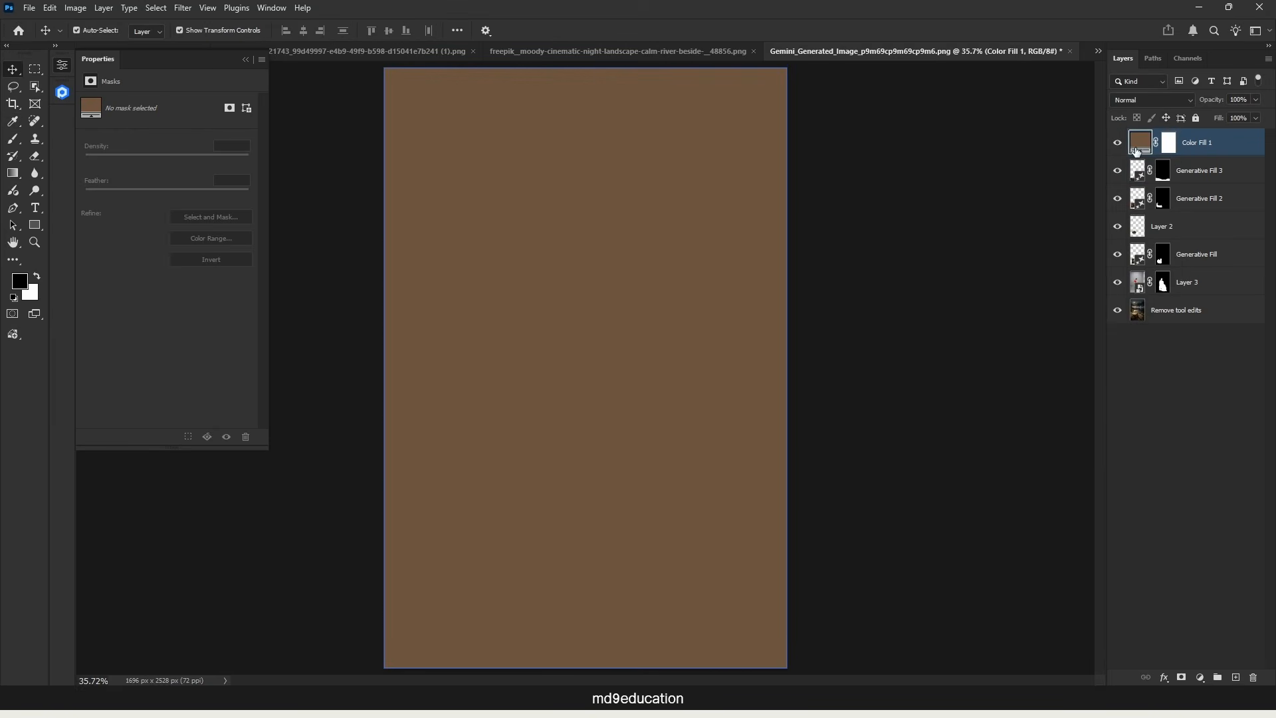
# Step: Set the brown fill layer's blend mode to Color and its opacity to 22%
pyautogui.click(1172, 103)
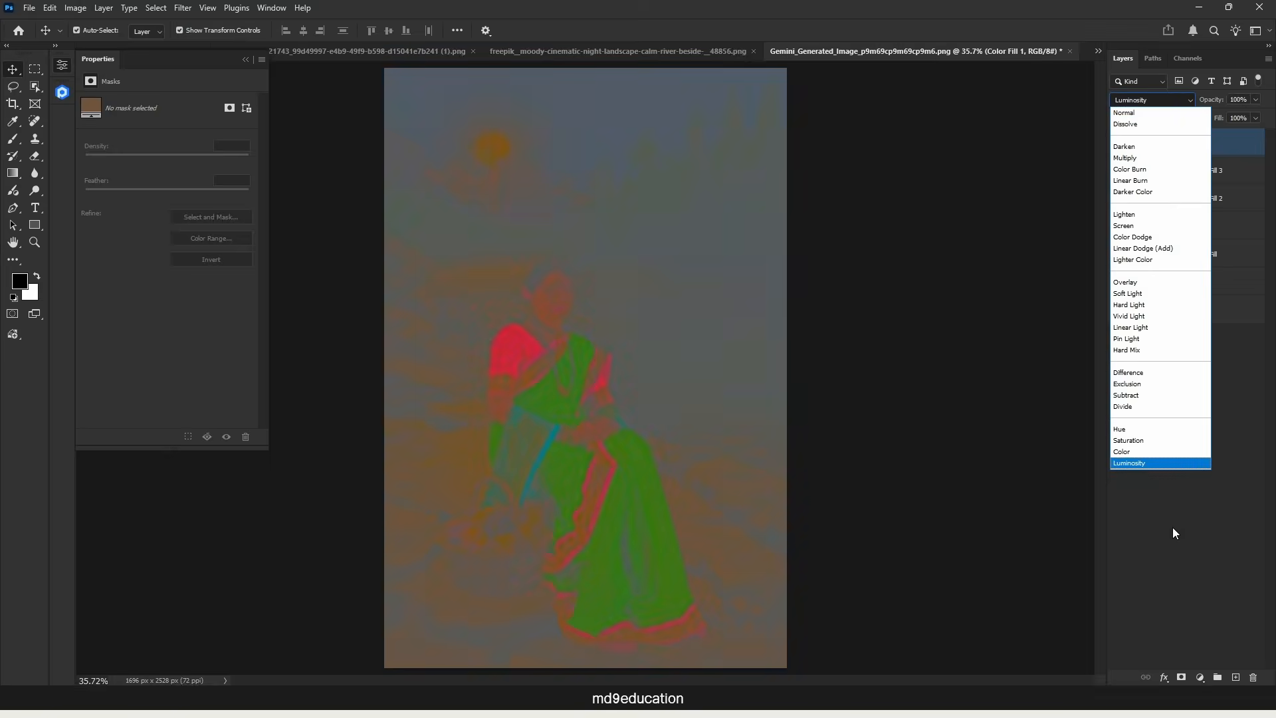
pyautogui.click(1137, 452)
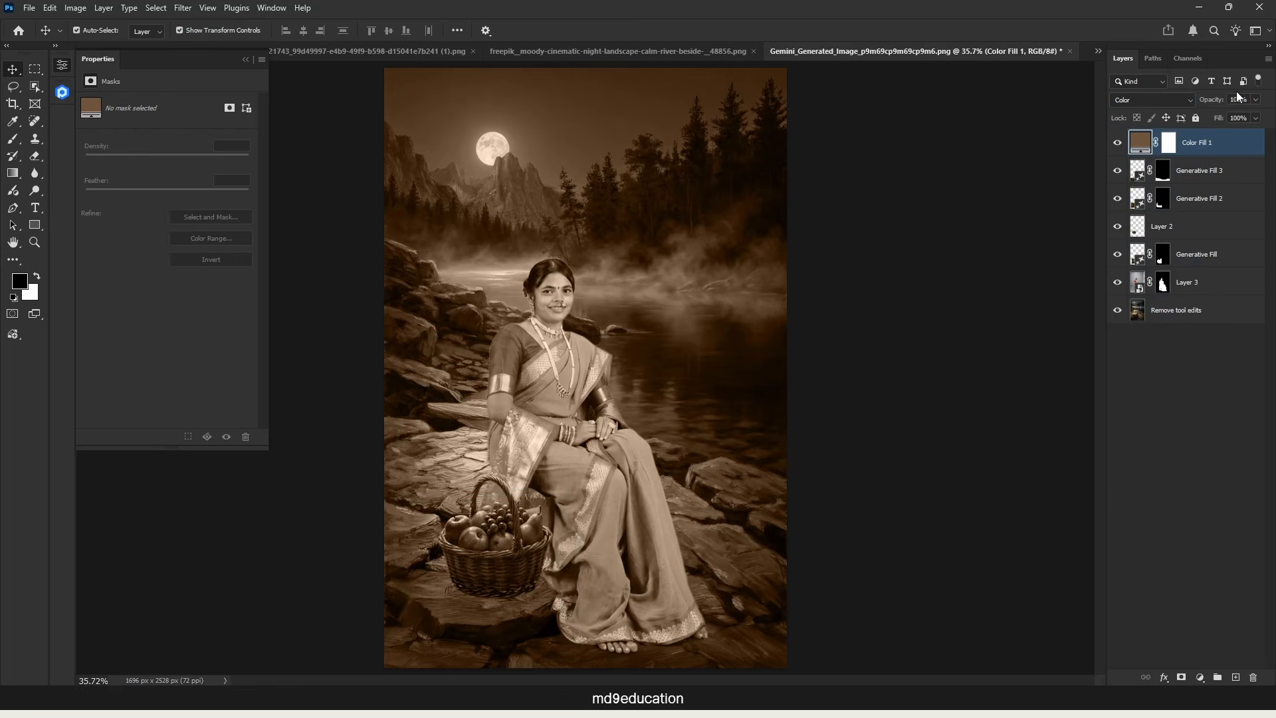
pyautogui.click(1255, 100)
pyautogui.moveTo(1258, 121); pyautogui.dragTo(1122, 122)
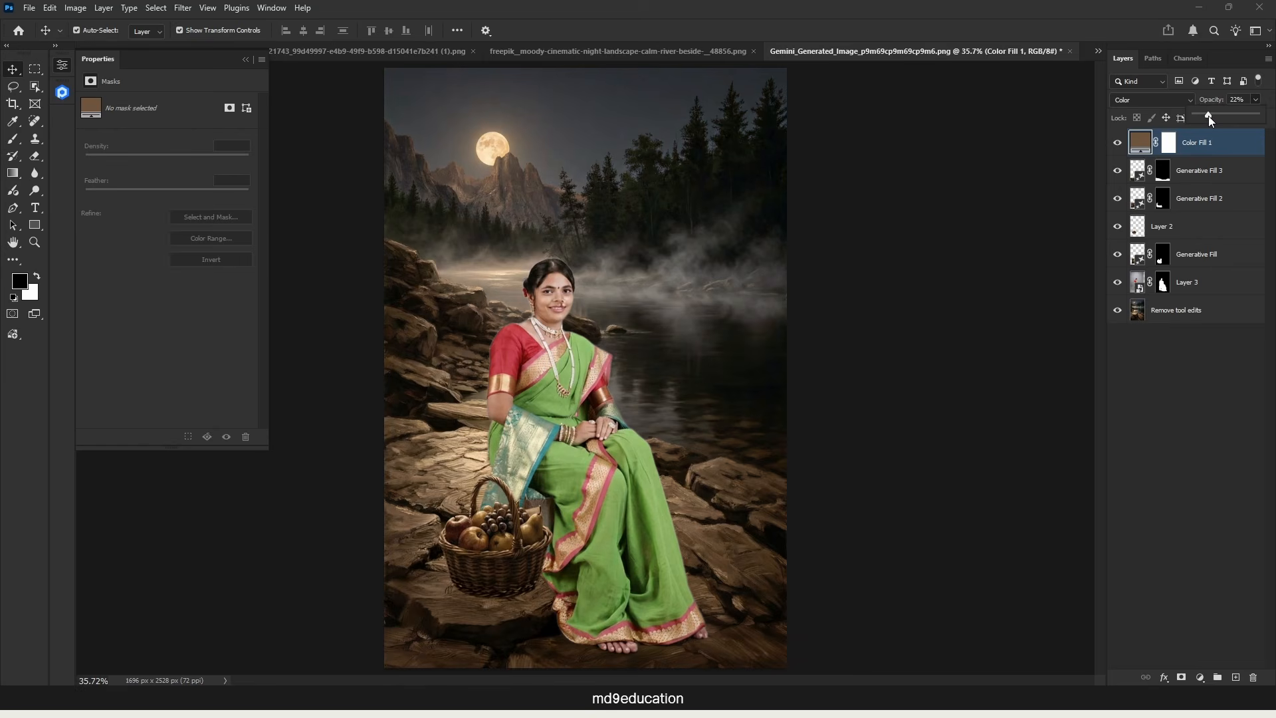
# Step: Compare the image with and without the brown fill layer and lower the layer's opacity slightly
pyautogui.click(1117, 144)
pyautogui.click(1117, 144)
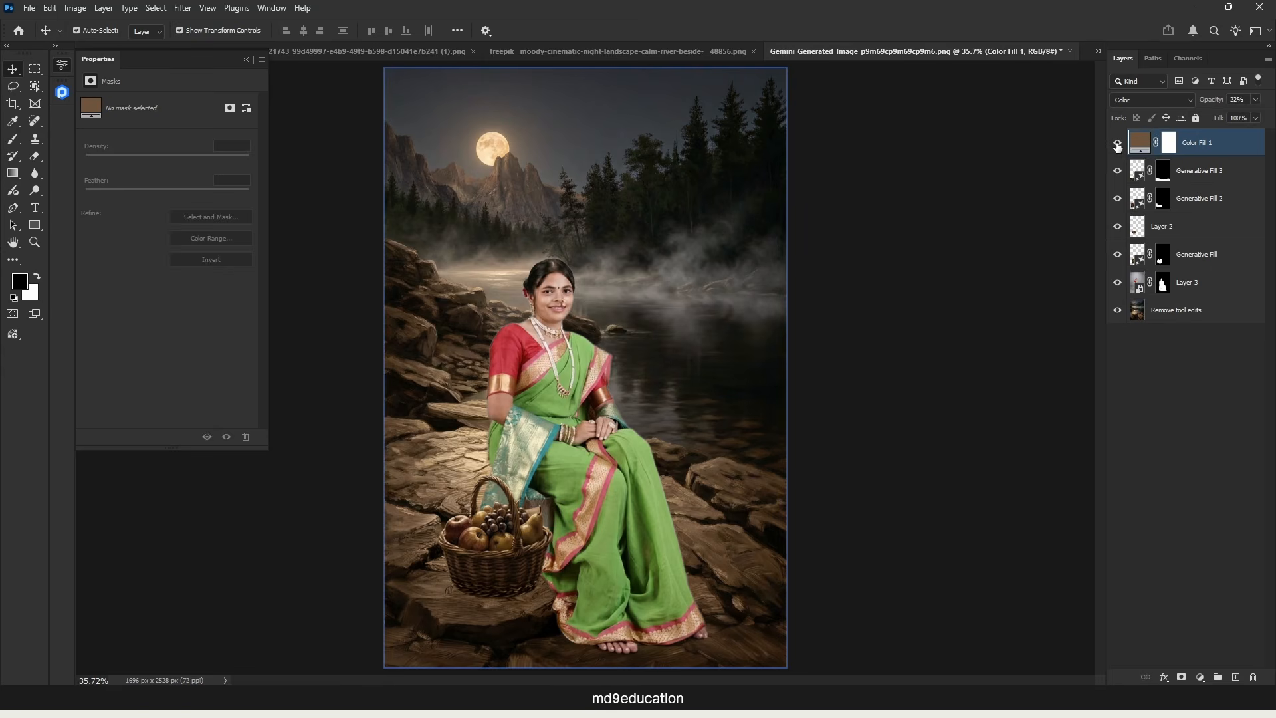
pyautogui.click(1117, 145)
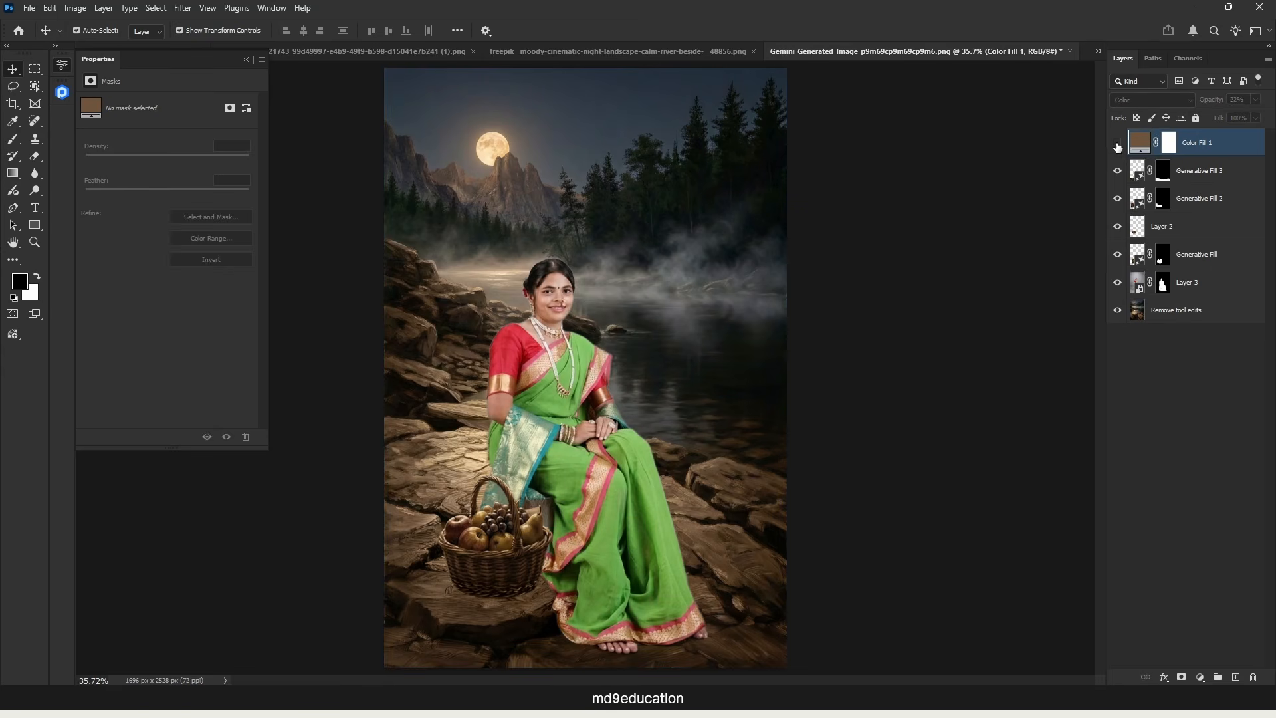
pyautogui.click(1118, 145)
pyautogui.moveTo(1222, 100); pyautogui.dragTo(1216, 101)
# Step: Add a Clarity and dehaze adjustment layer on top with Dehaze +15 and Clarity +2
pyautogui.click(931, 212)
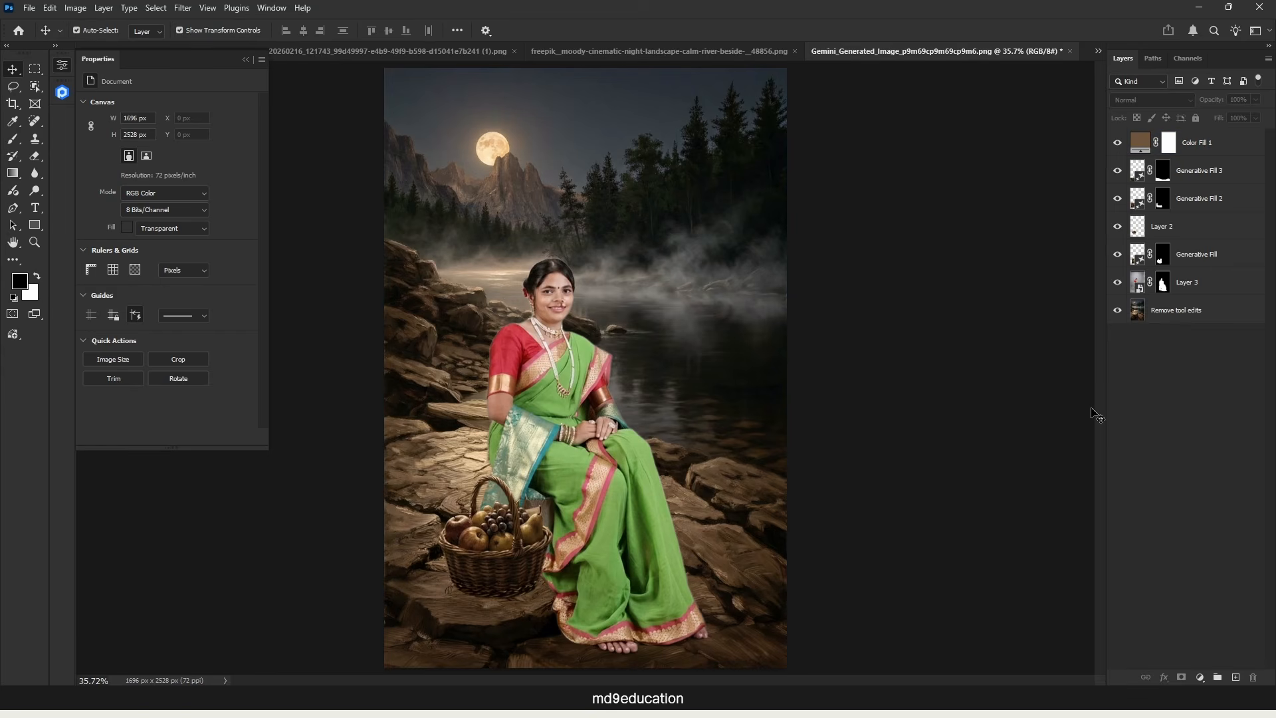
pyautogui.click(1200, 677)
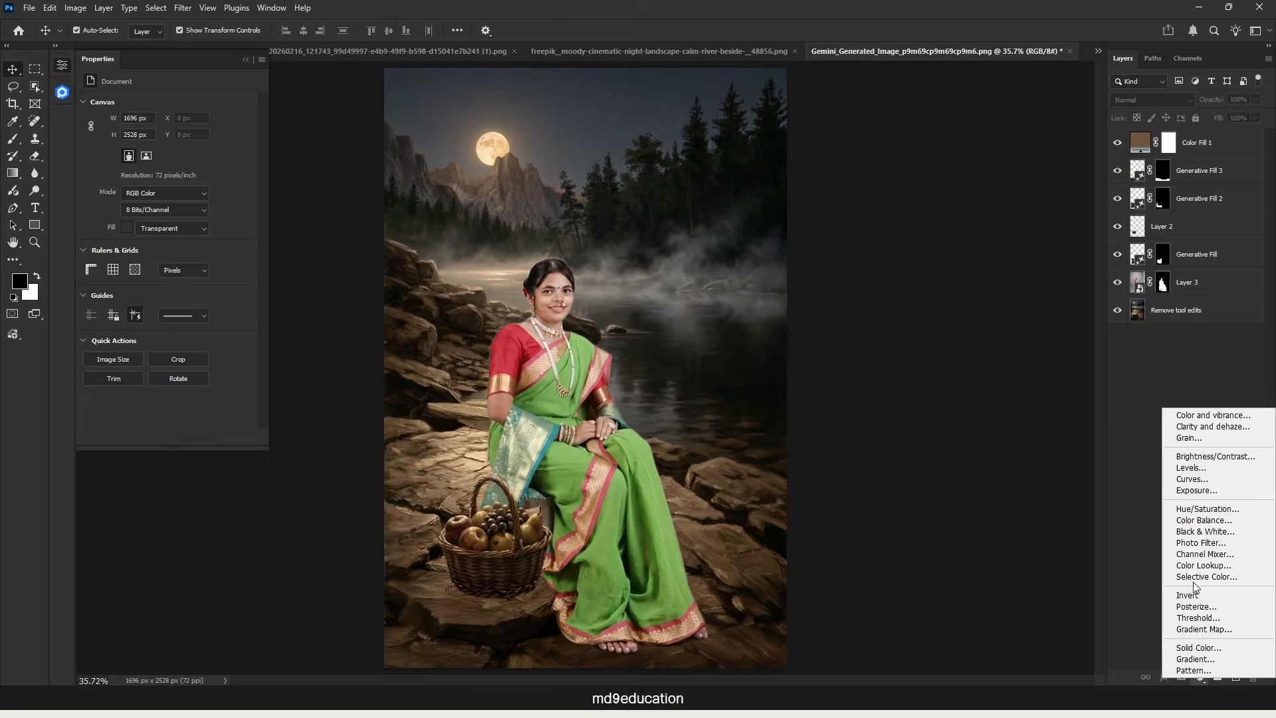
pyautogui.click(1205, 428)
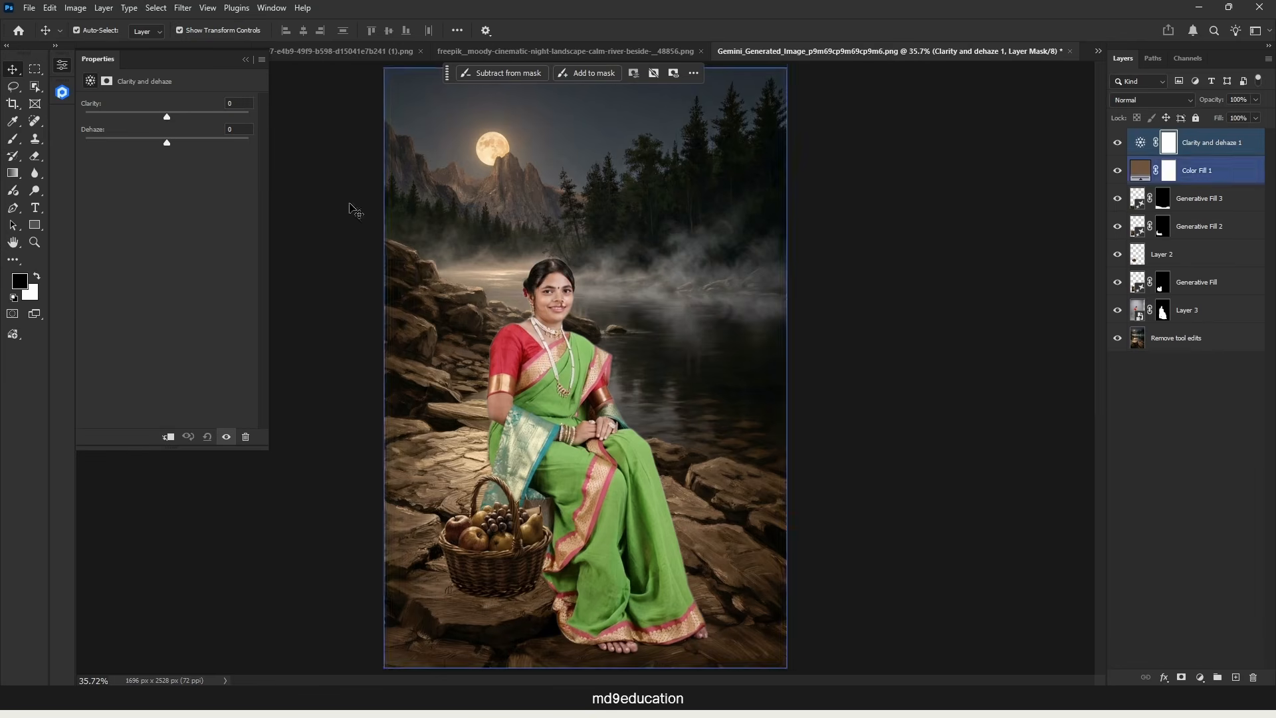
pyautogui.moveTo(169, 140)
pyautogui.mouseDown()
pyautogui.moveTo(114, 139)
pyautogui.moveTo(168, 143)
pyautogui.mouseUp()
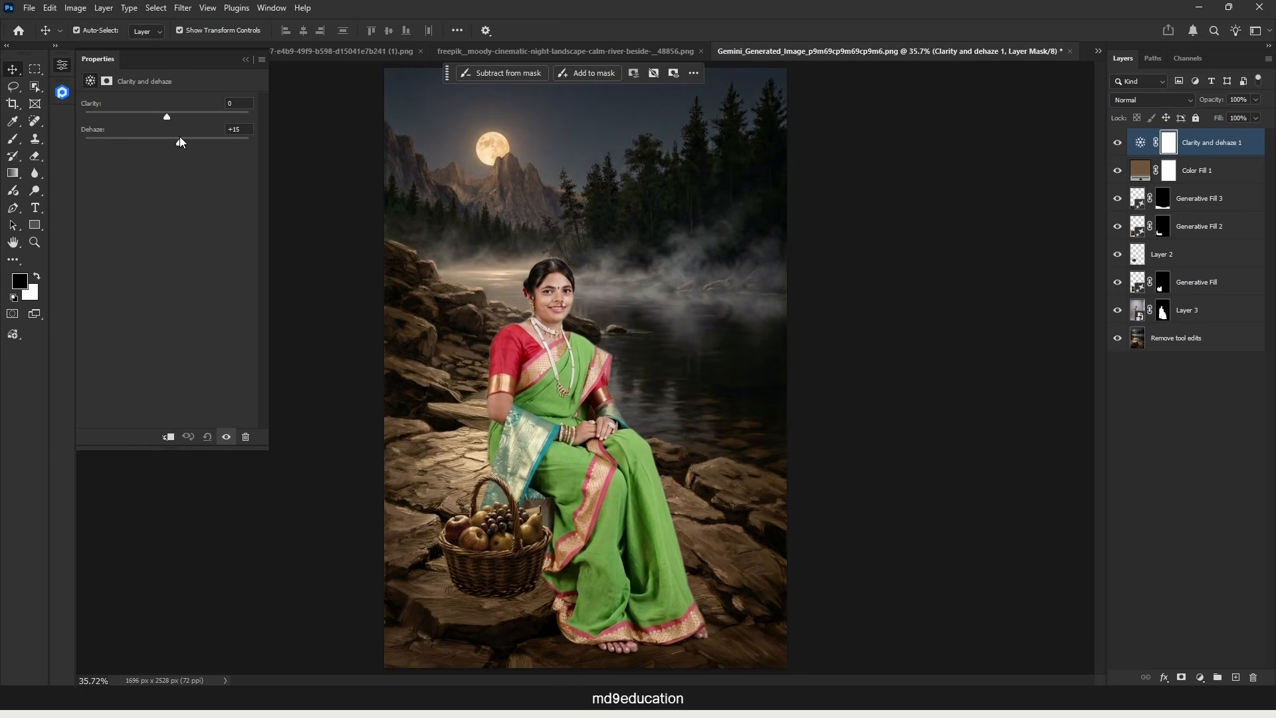
pyautogui.moveTo(167, 117); pyautogui.dragTo(164, 117)
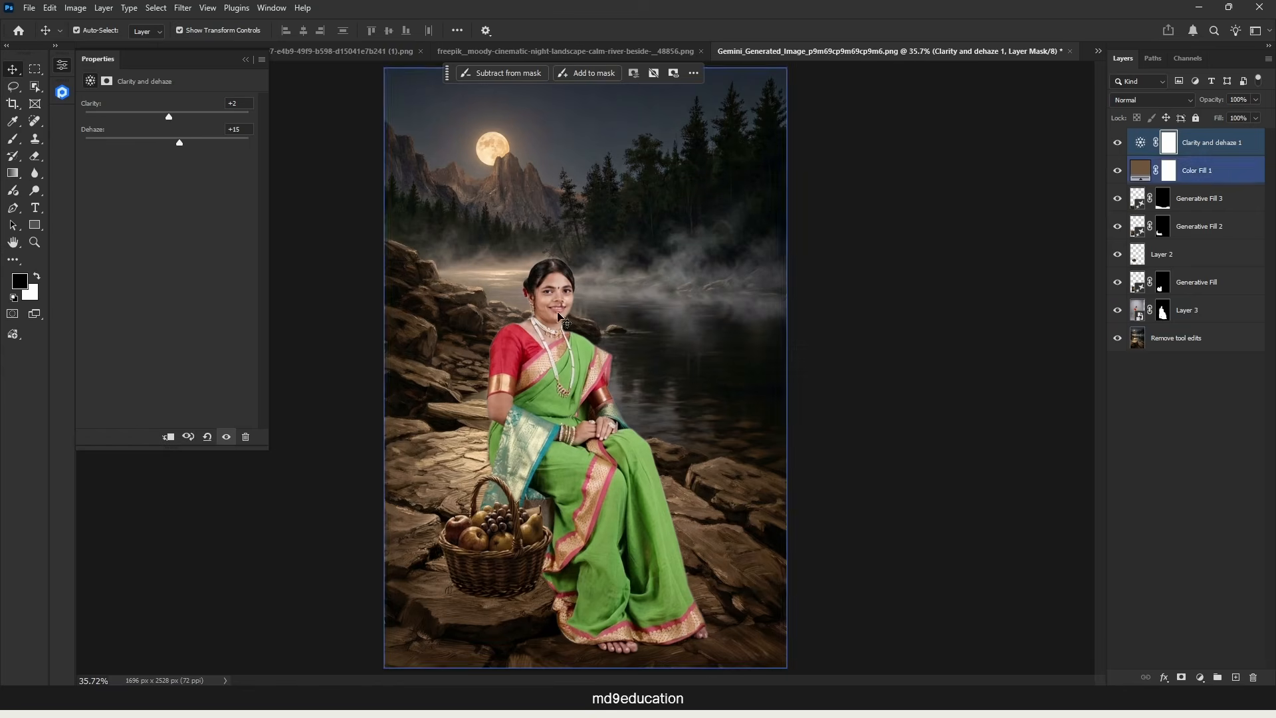
# Step: Compare the image with and without the Clarity and dehaze adjustment
pyautogui.click(1117, 143)
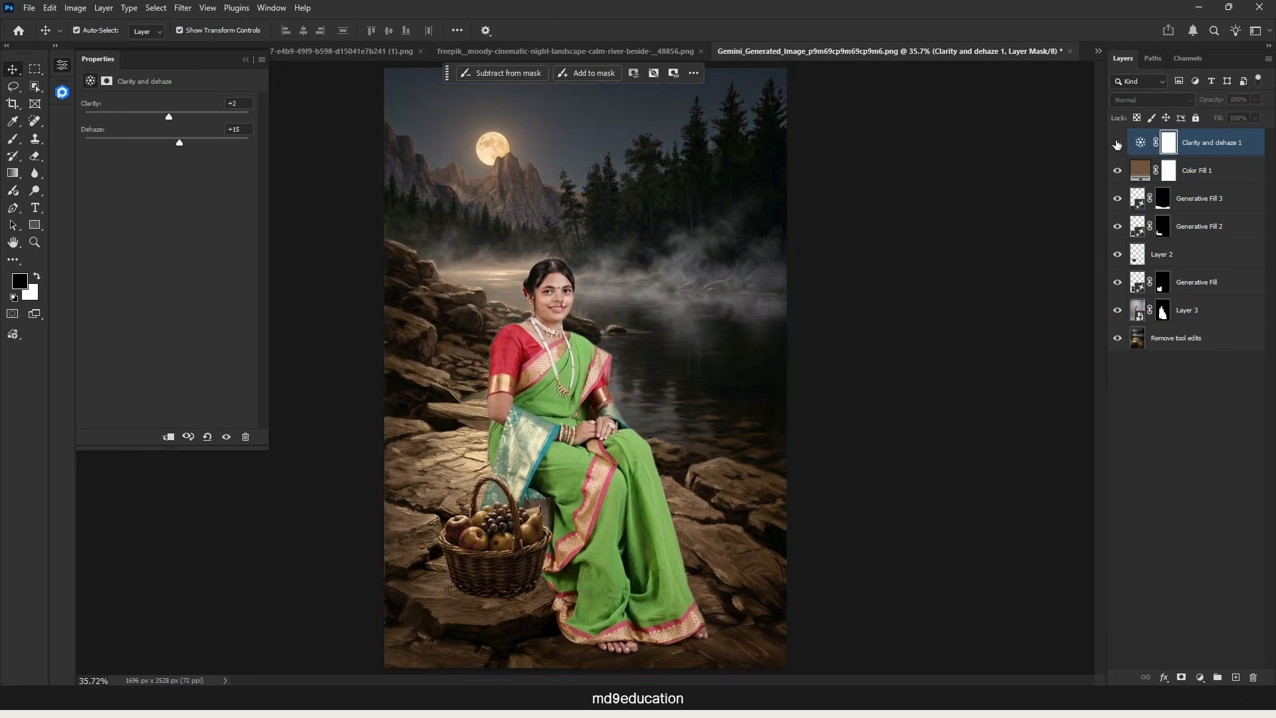
pyautogui.click(1117, 143)
pyautogui.click(1117, 143)
pyautogui.click(1118, 143)
# Step: Add a Color Lookup adjustment layer on top of the stack and try the Antarctica STD.cube 3D LUT
pyautogui.click(1187, 445)
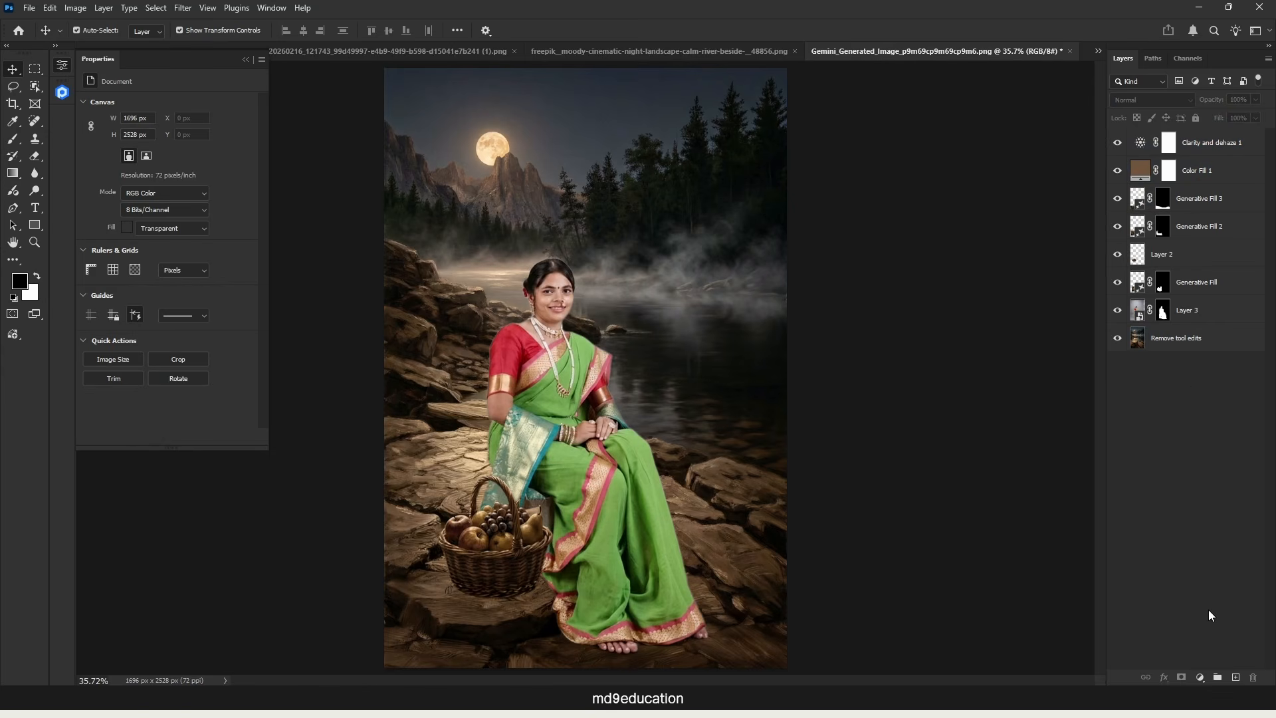
pyautogui.click(1200, 677)
pyautogui.click(1197, 628)
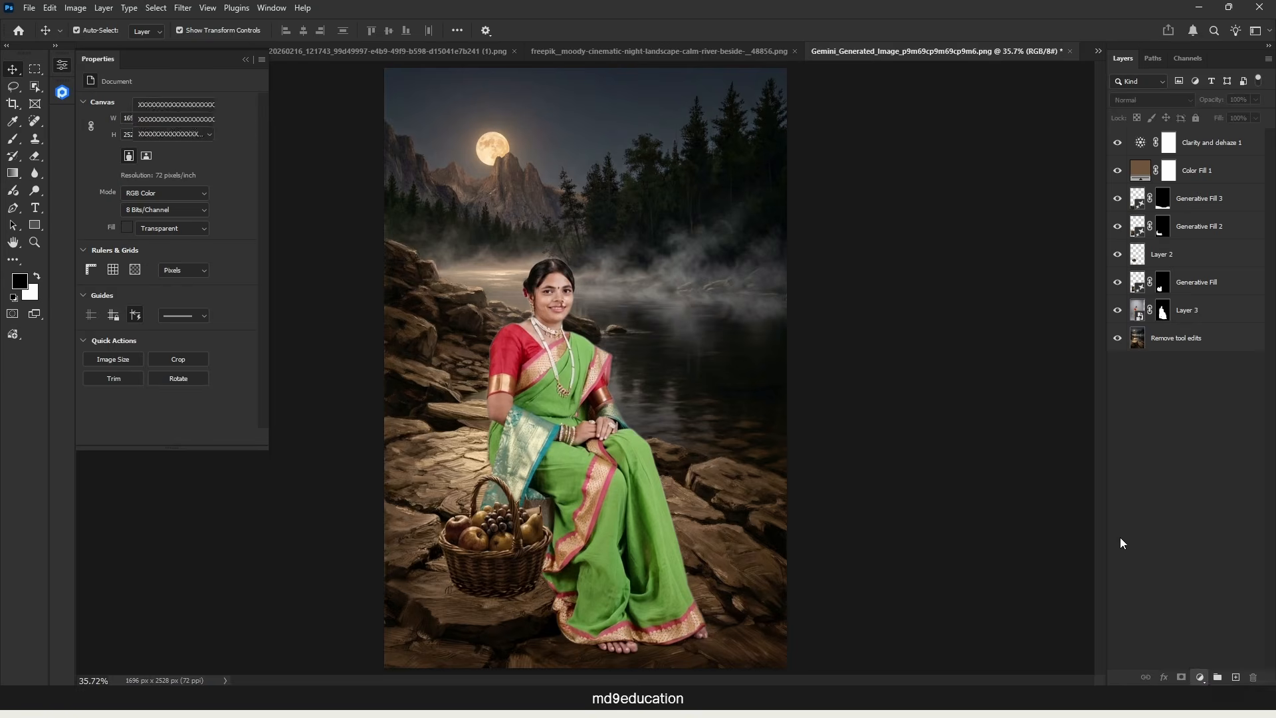
pyautogui.click(193, 105)
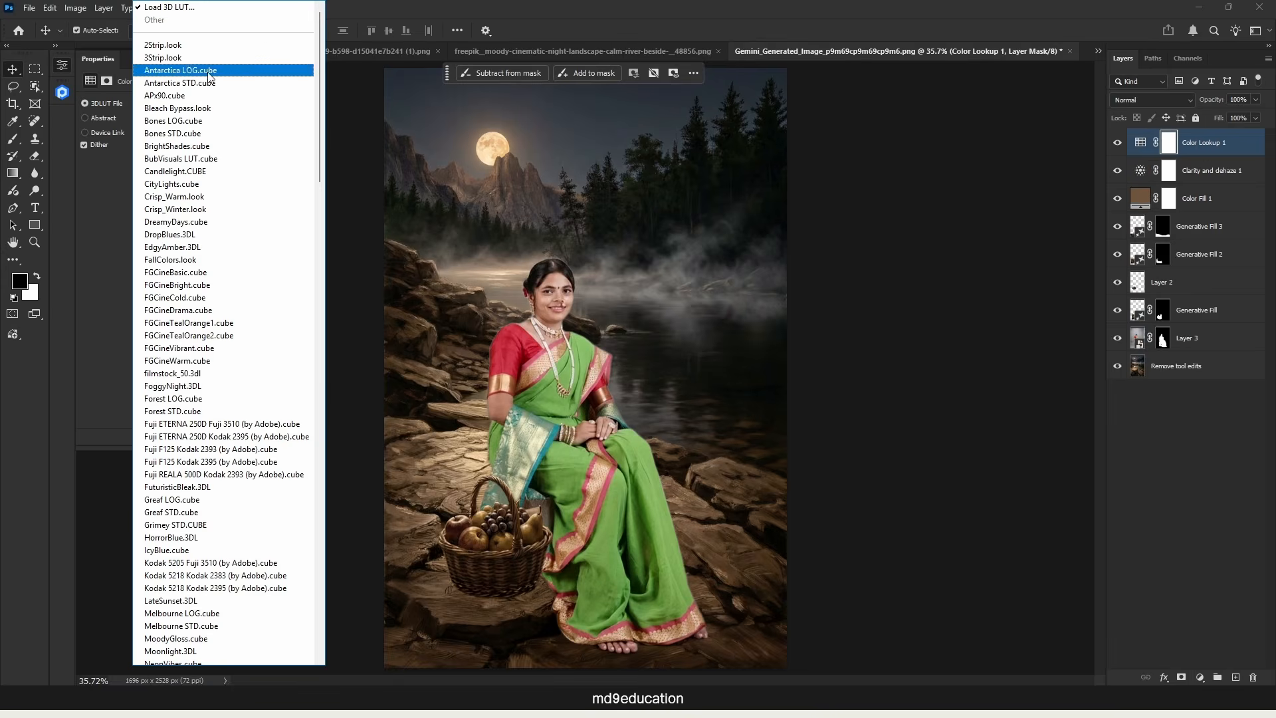
pyautogui.click(222, 47)
pyautogui.press('Down')
pyautogui.press('Down')
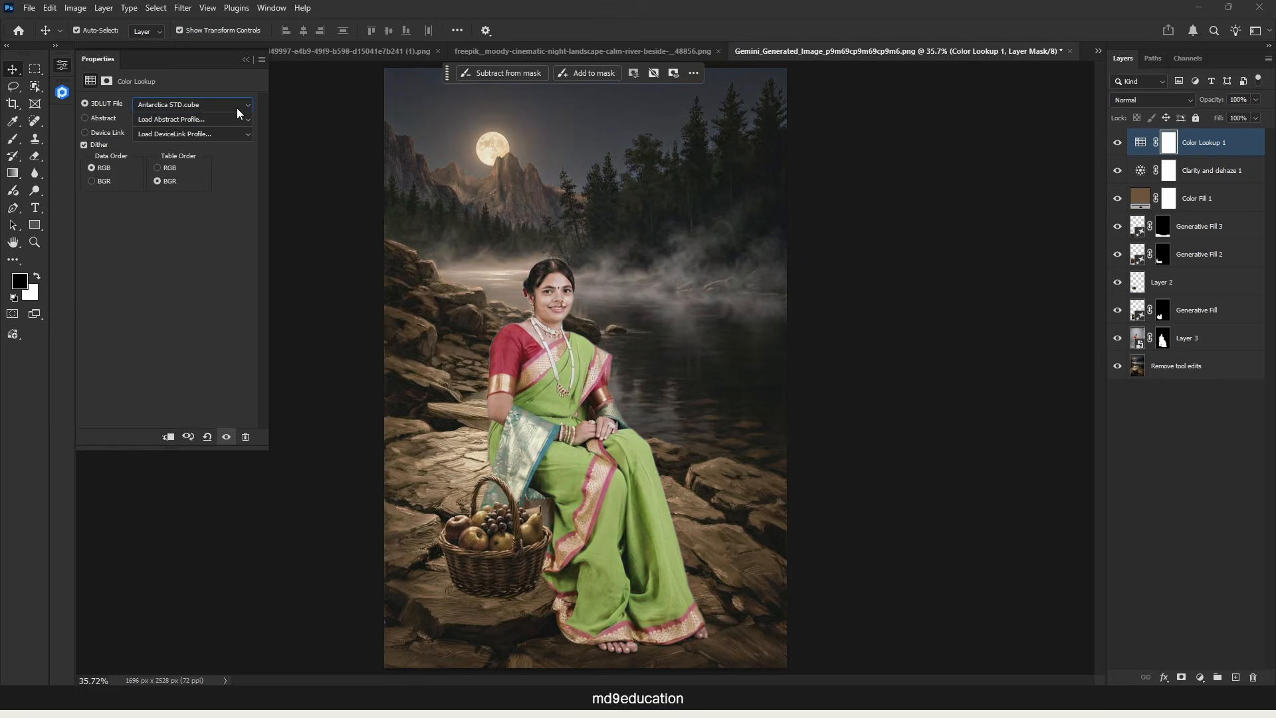
# Step: Preview the 3D LUTs from DropBlues.3DL to Forest LOG.cube and choose FoggyNight.3DL for the Color Lookup adjustment
pyautogui.click(238, 106)
pyautogui.click(230, 130)
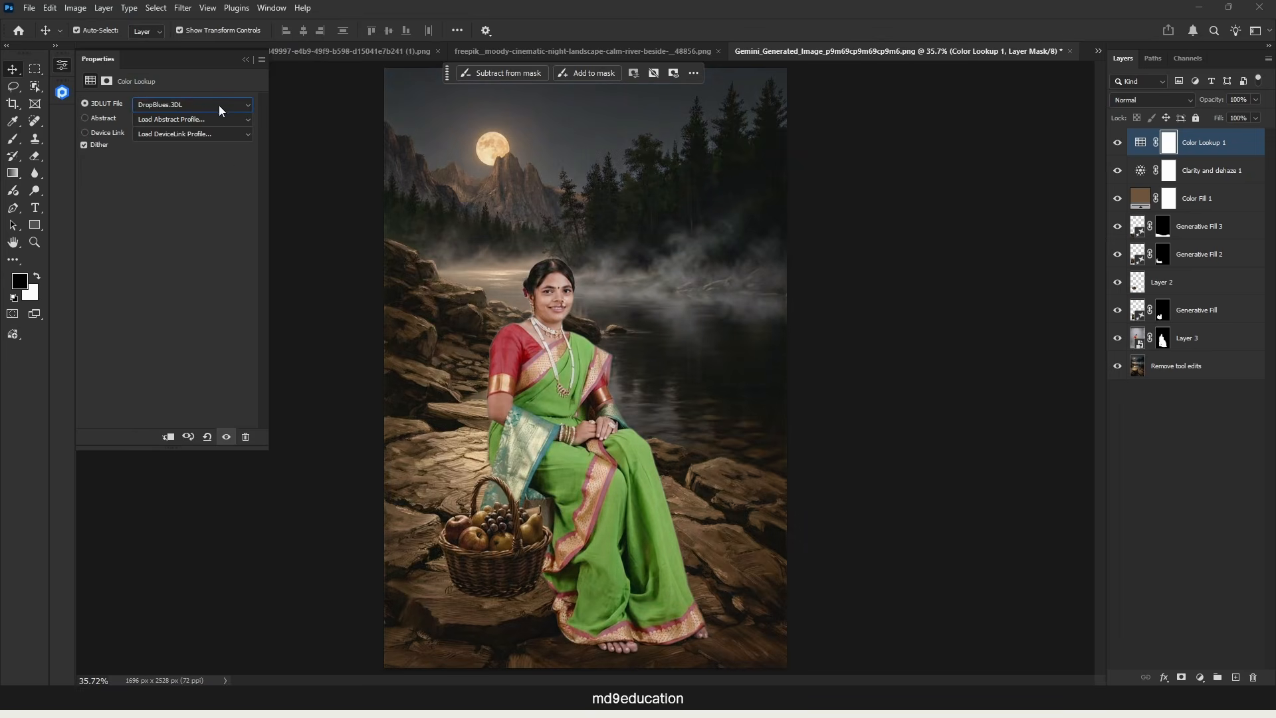
pyautogui.press('Down')
pyautogui.press('Down')
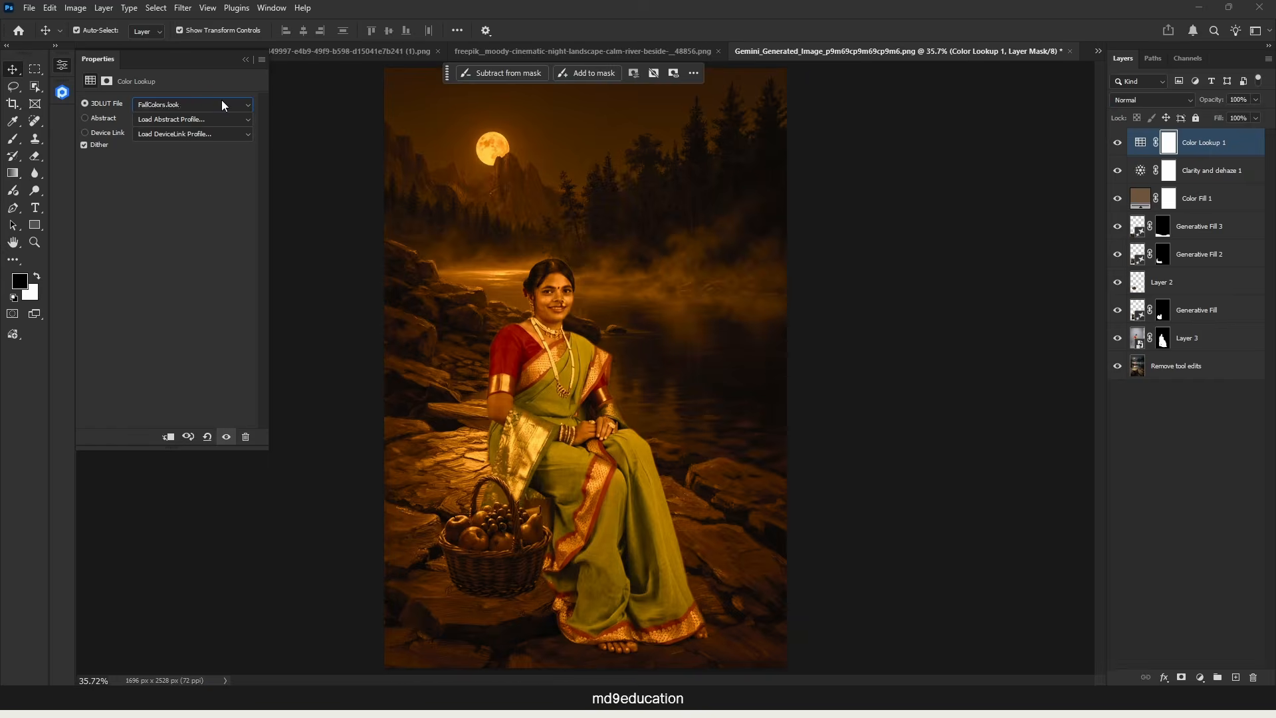
pyautogui.press('Down')
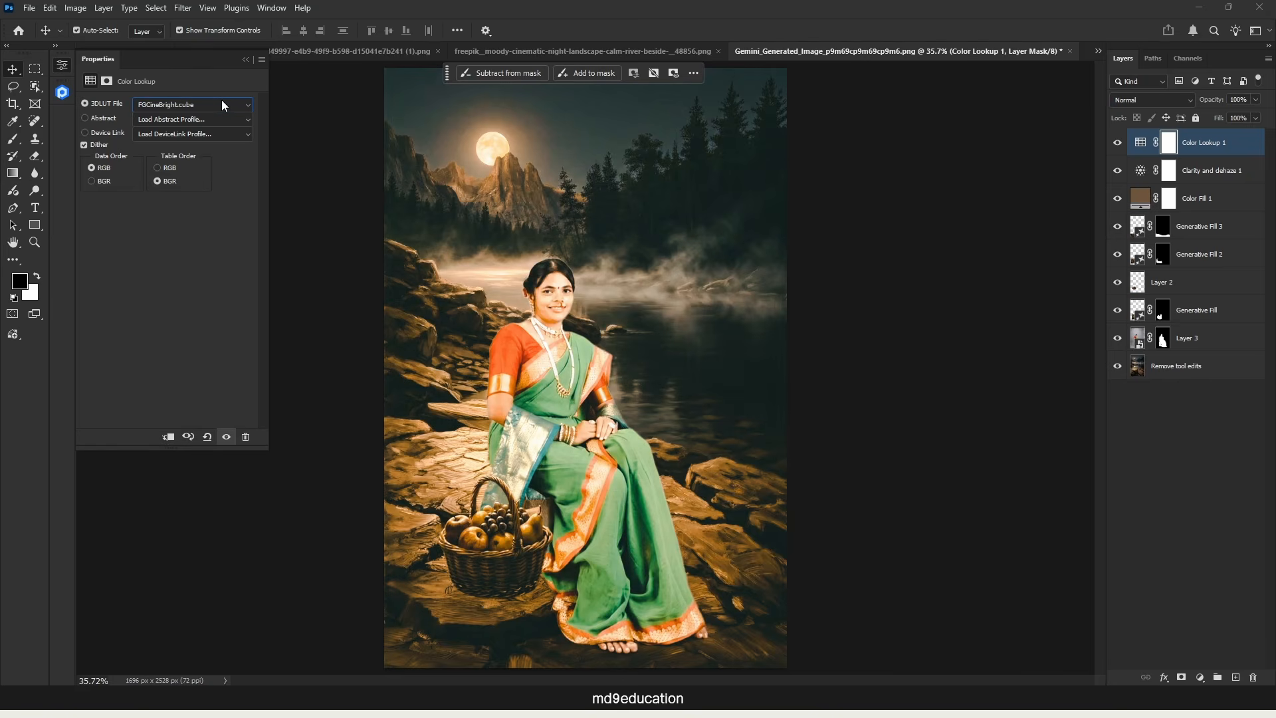
pyautogui.press('Down')
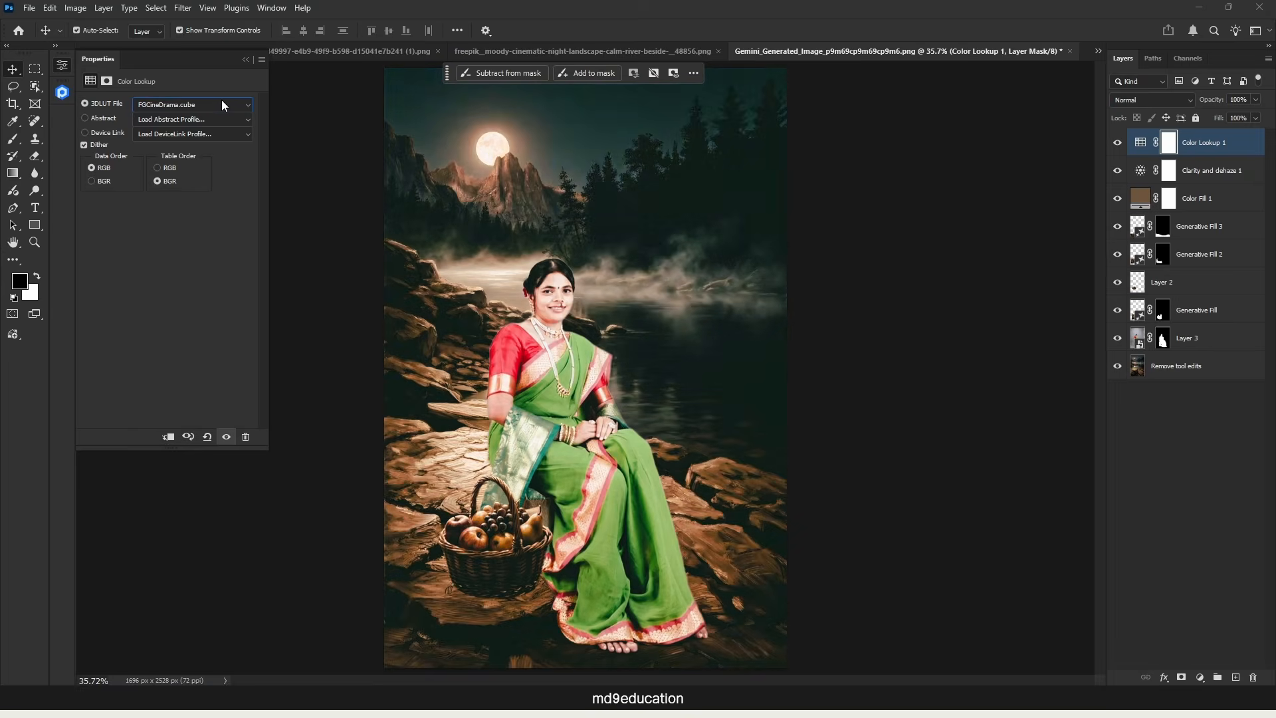
pyautogui.press('Down')
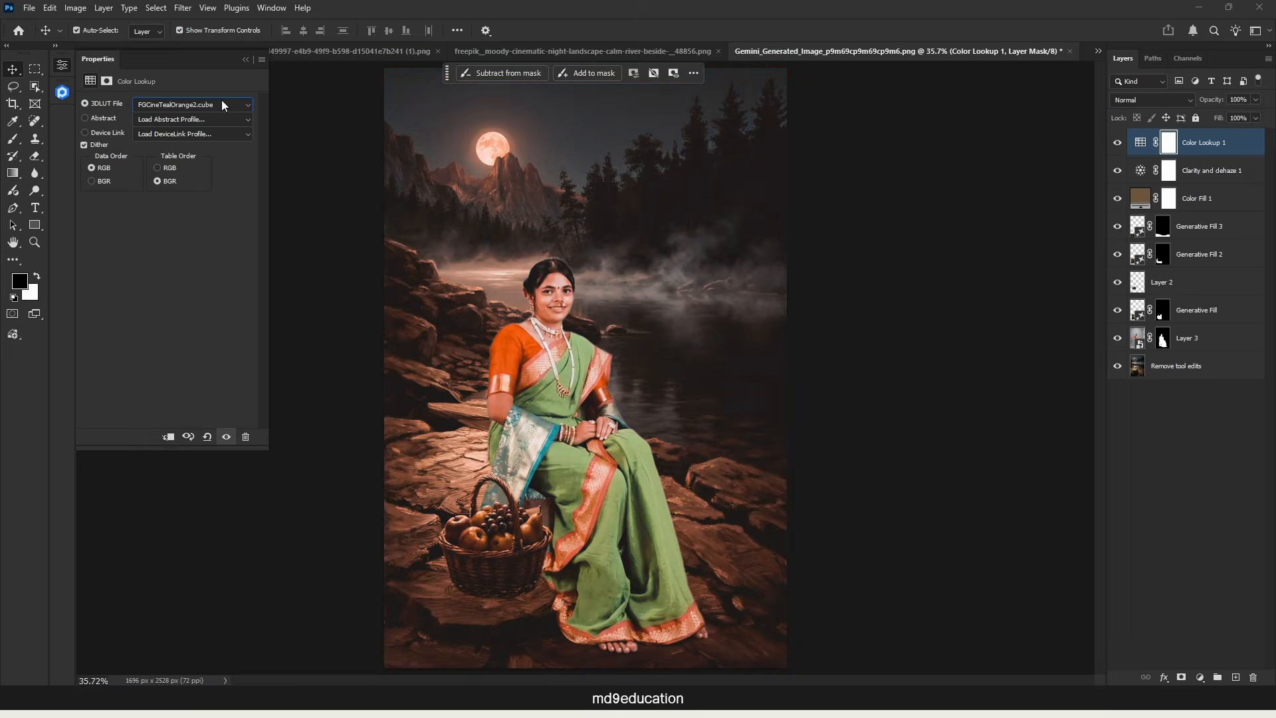
pyautogui.press('Down')
pyautogui.press('Down')
pyautogui.press('Down')
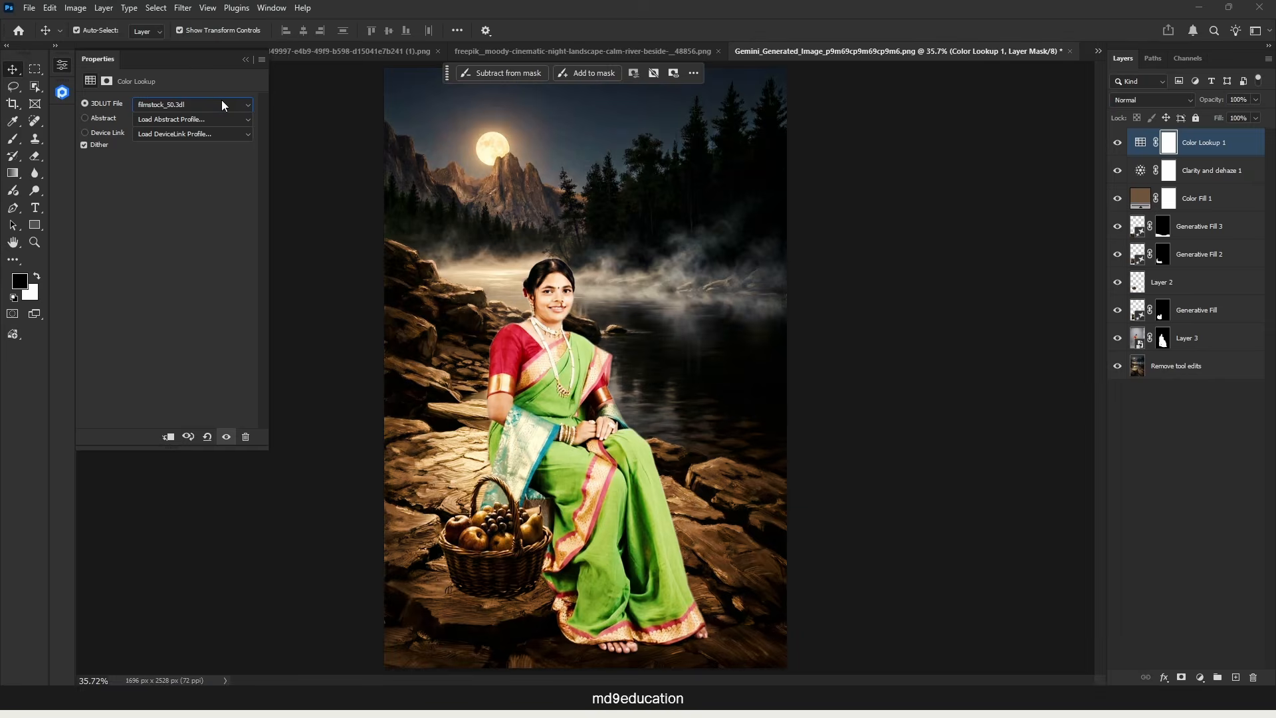
pyautogui.press('Down')
pyautogui.press('Down')
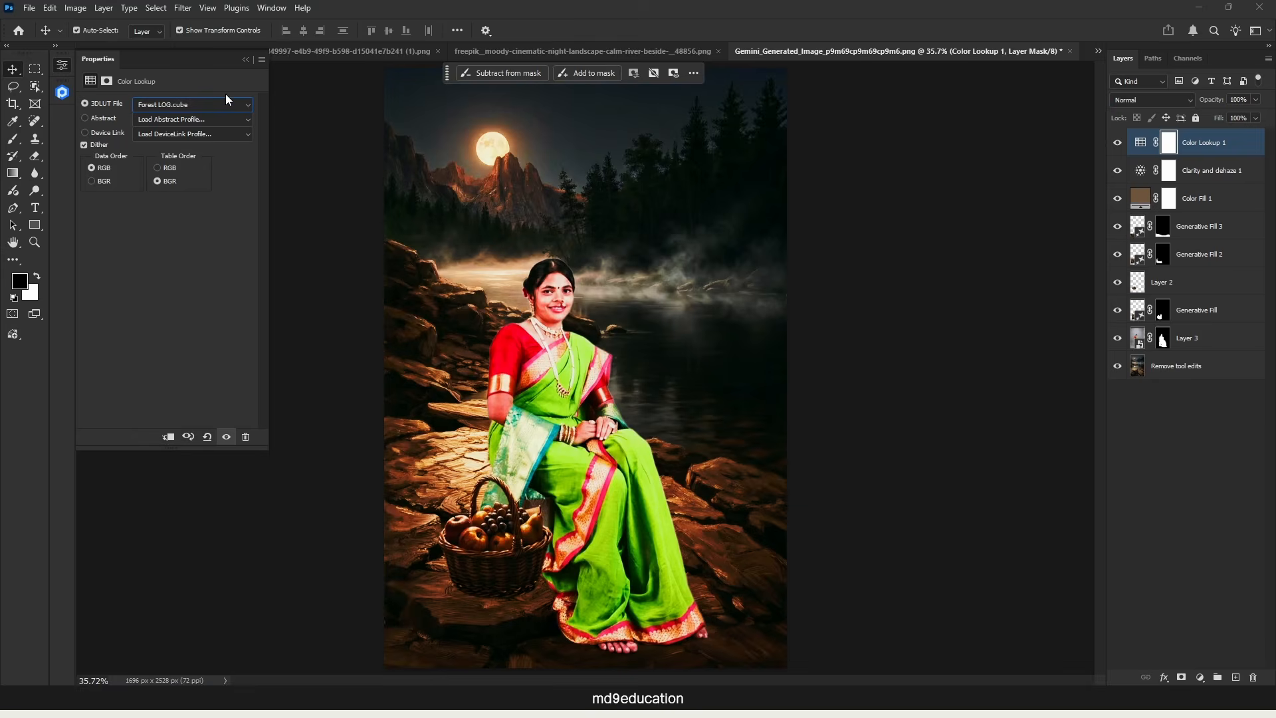
pyautogui.press('Up')
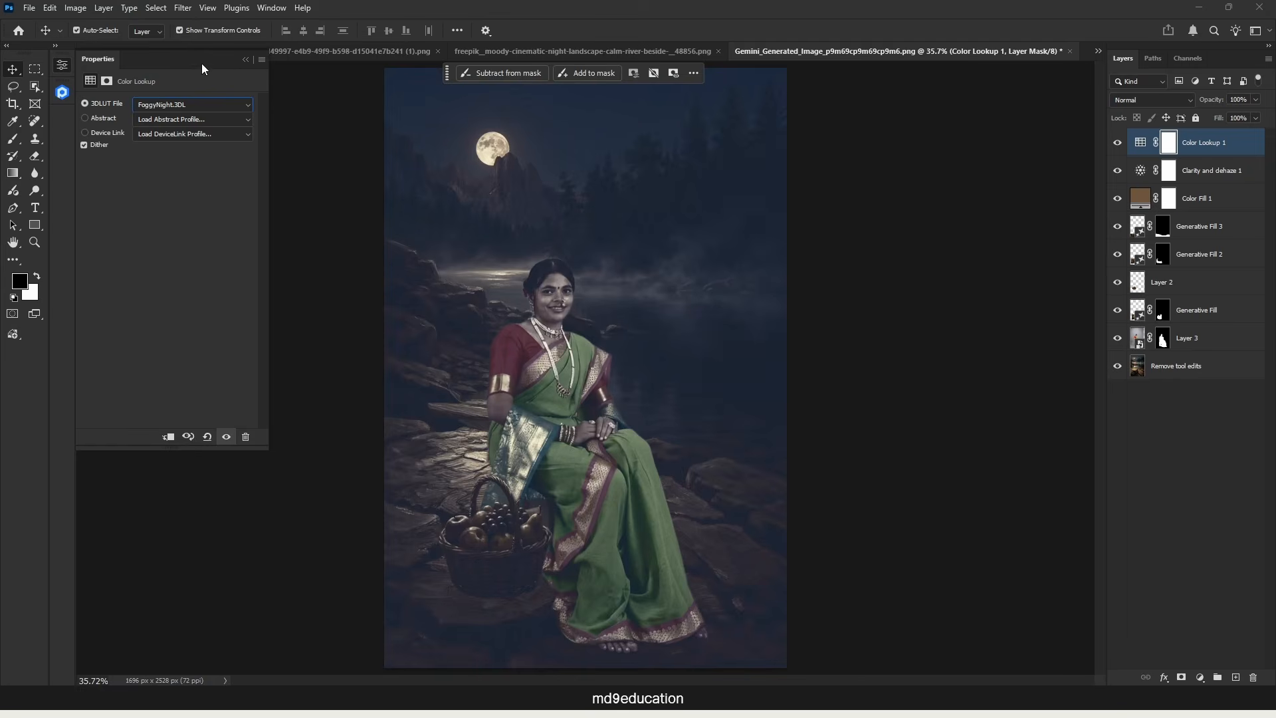
# Step: Lower the Color Lookup layer's opacity to 42% and deselect all layers
pyautogui.click(1140, 143)
pyautogui.click(1256, 99)
pyautogui.moveTo(1223, 117); pyautogui.dragTo(1194, 118)
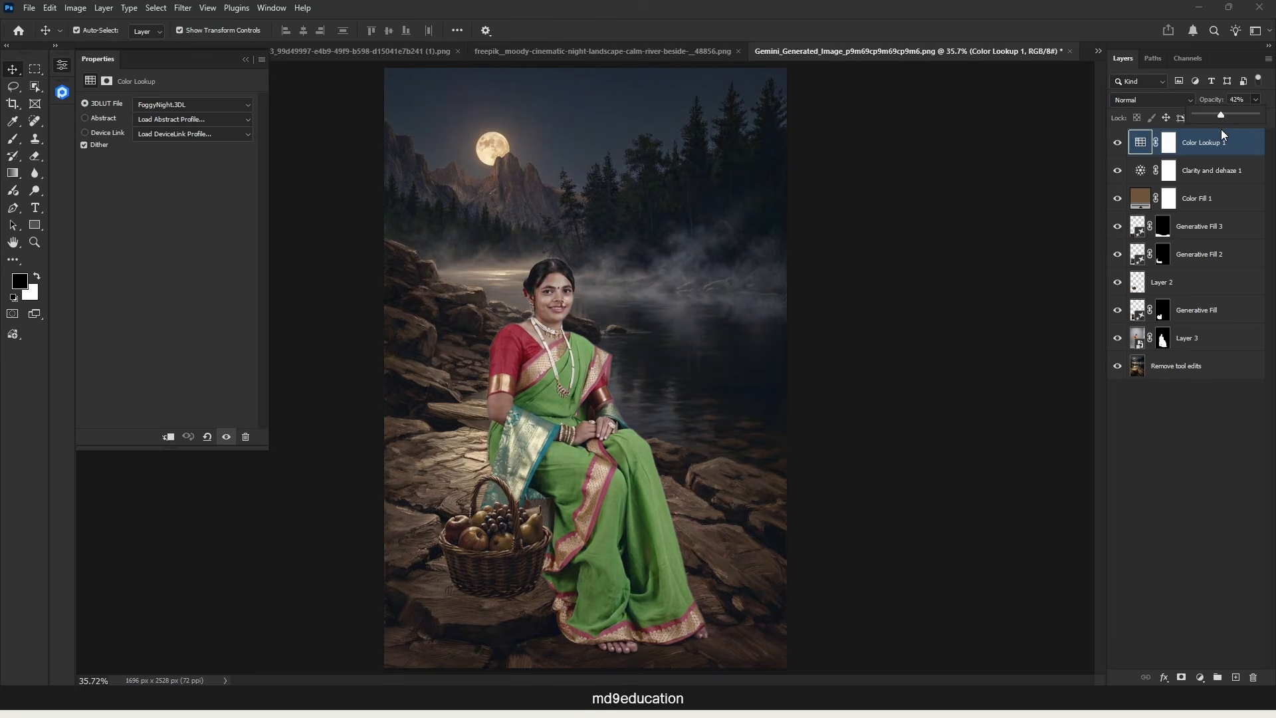
pyautogui.click(1176, 458)
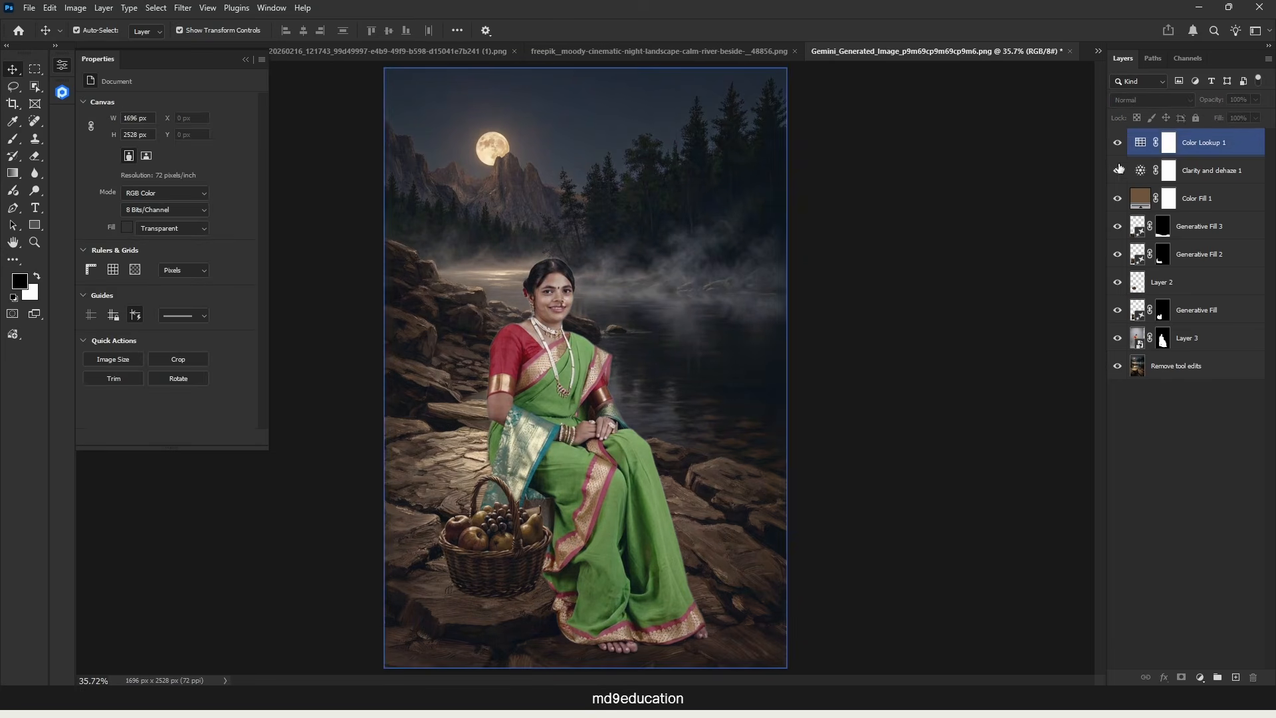
# Step: Hide the Color Lookup and Clarity and dehaze adjustment layers
pyautogui.click(1136, 198)
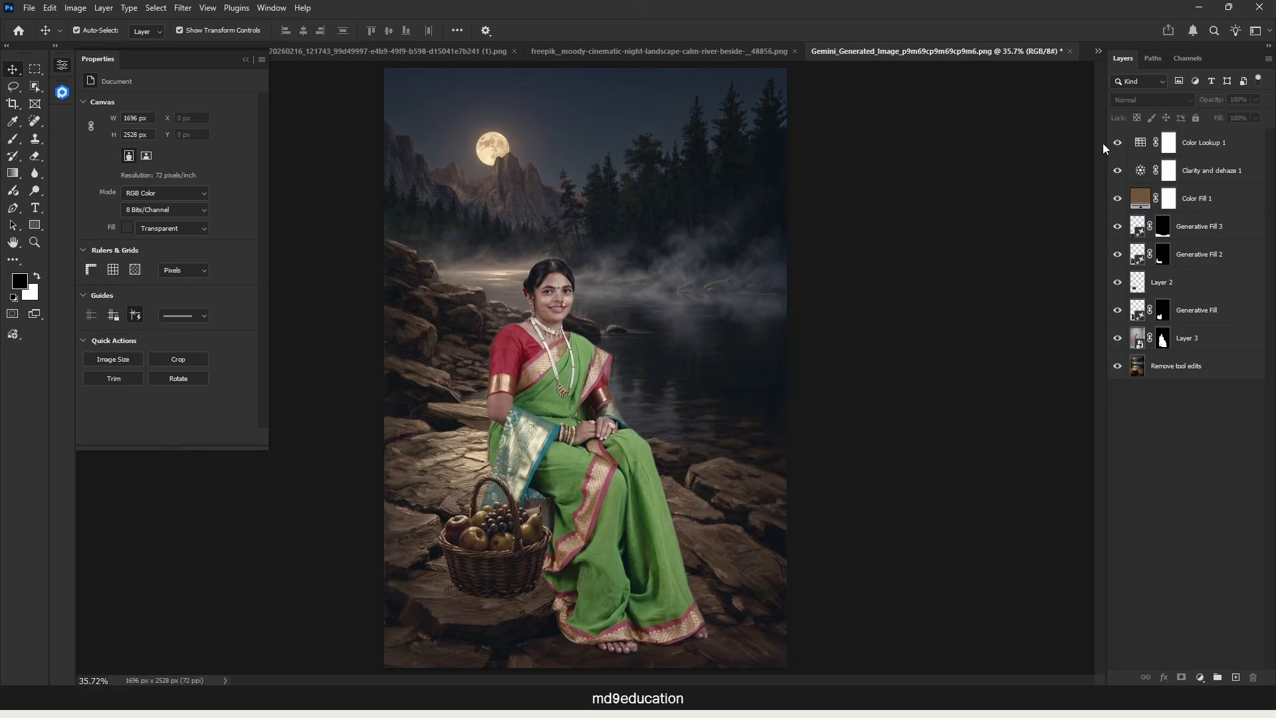
pyautogui.click(1123, 168)
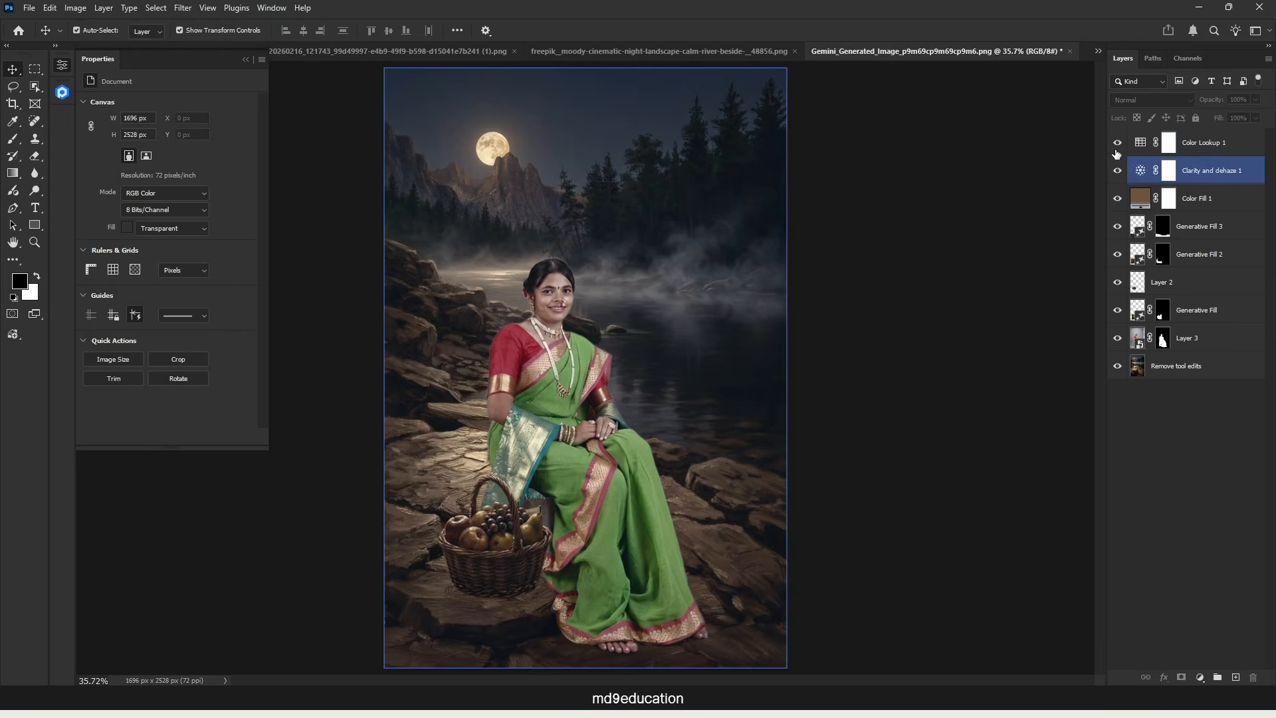
pyautogui.click(1117, 142)
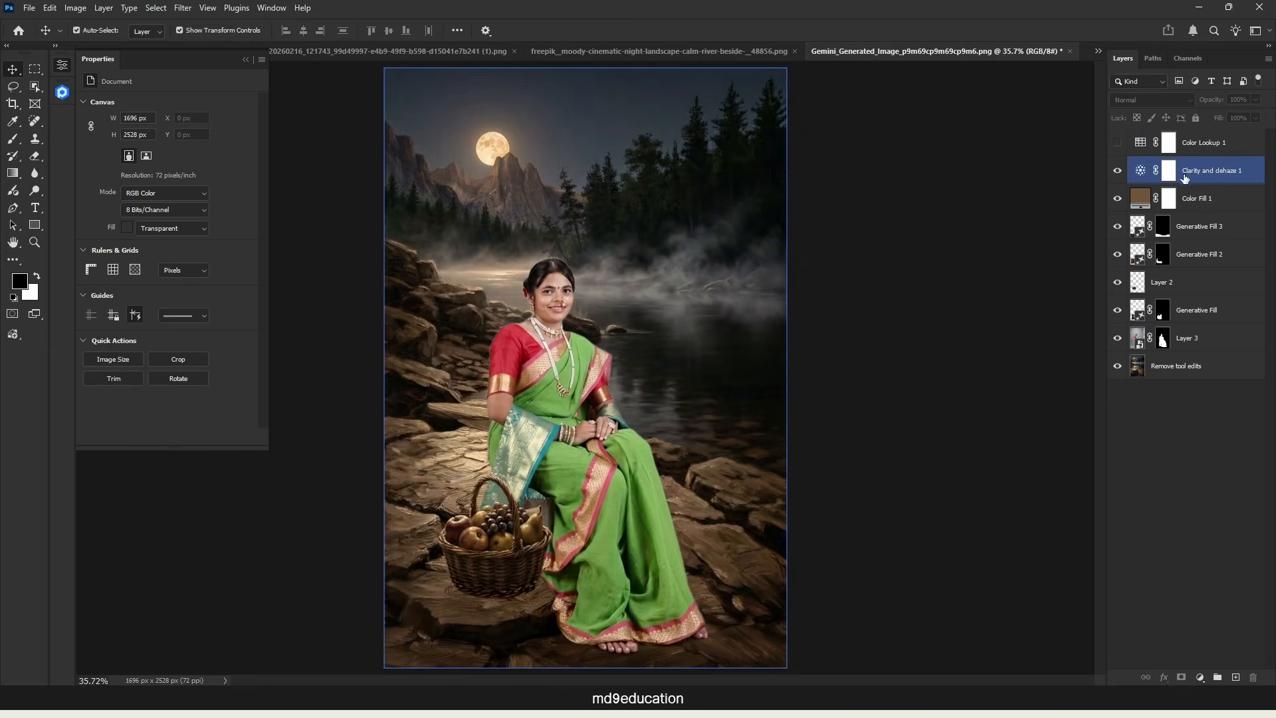
pyautogui.click(1118, 170)
pyautogui.click(1130, 199)
pyautogui.click(1178, 222)
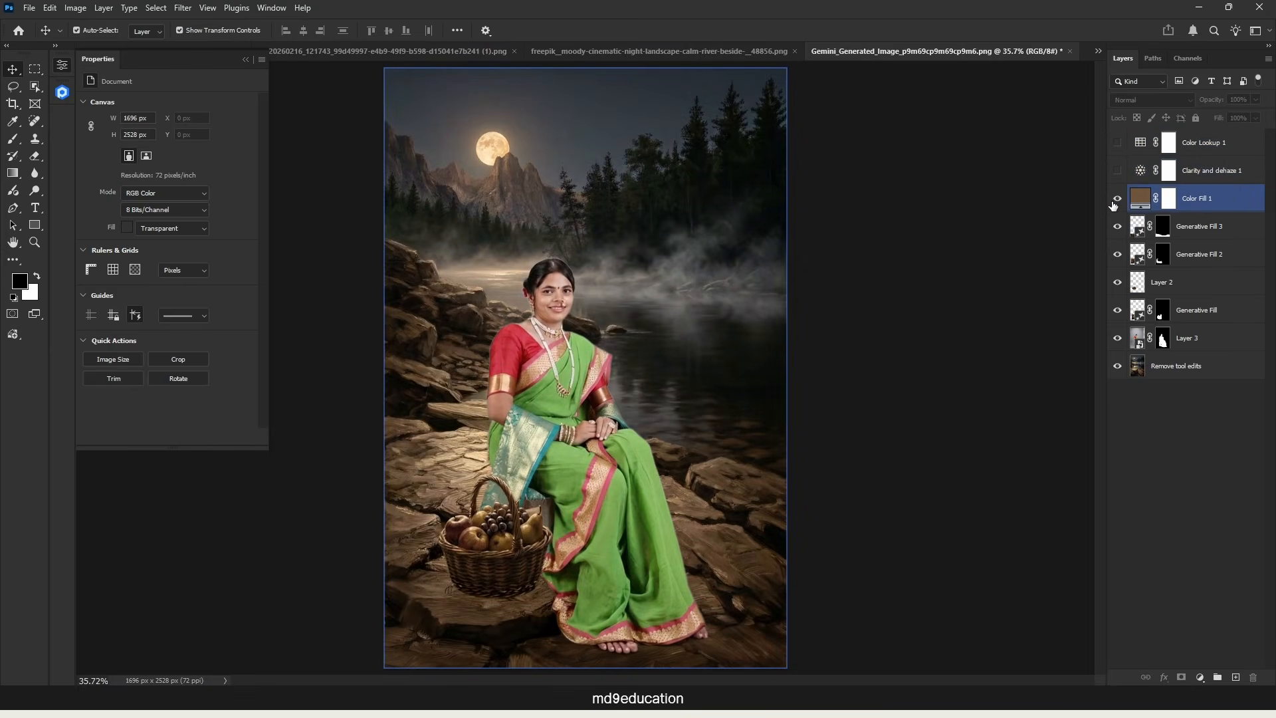
# Step: Stamp all visible layers into a new layer above the brown fill layer and open it in the Luminar Neo filter
pyautogui.click(1204, 202)
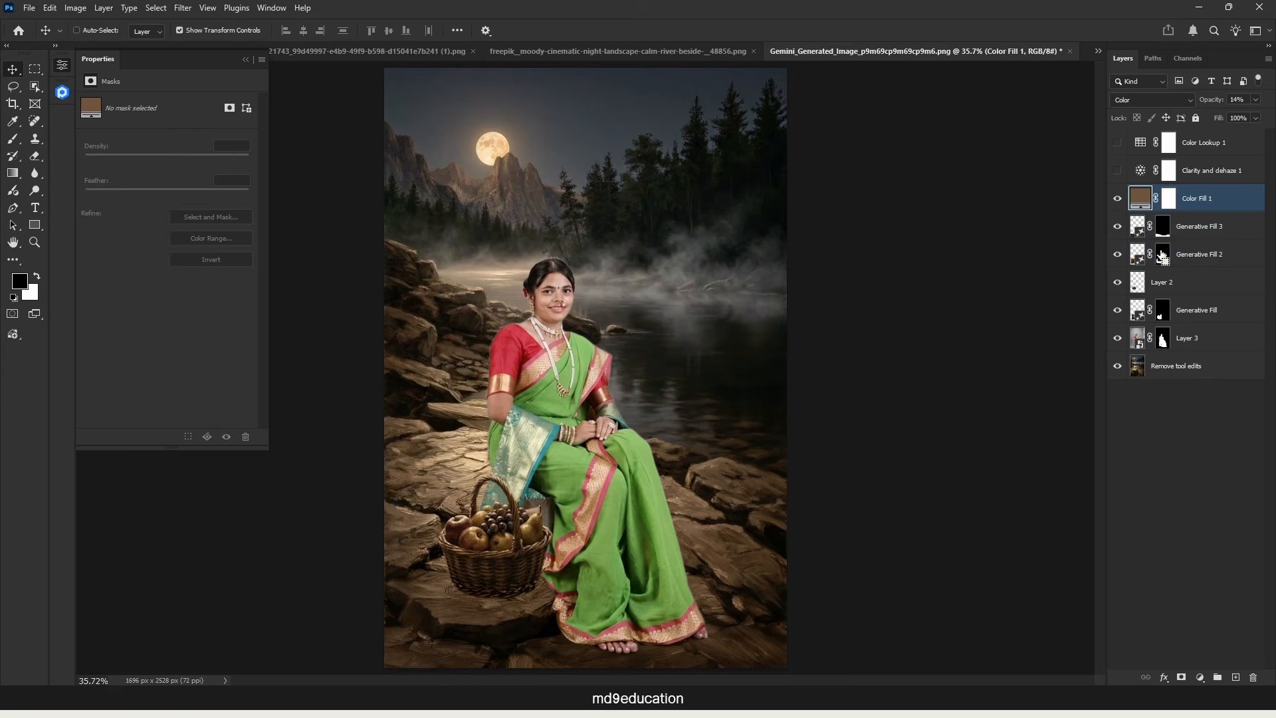
pyautogui.hotkey('ctrl', 'shift', 'alt', 'e')
pyautogui.click(182, 7)
pyautogui.click(353, 337)
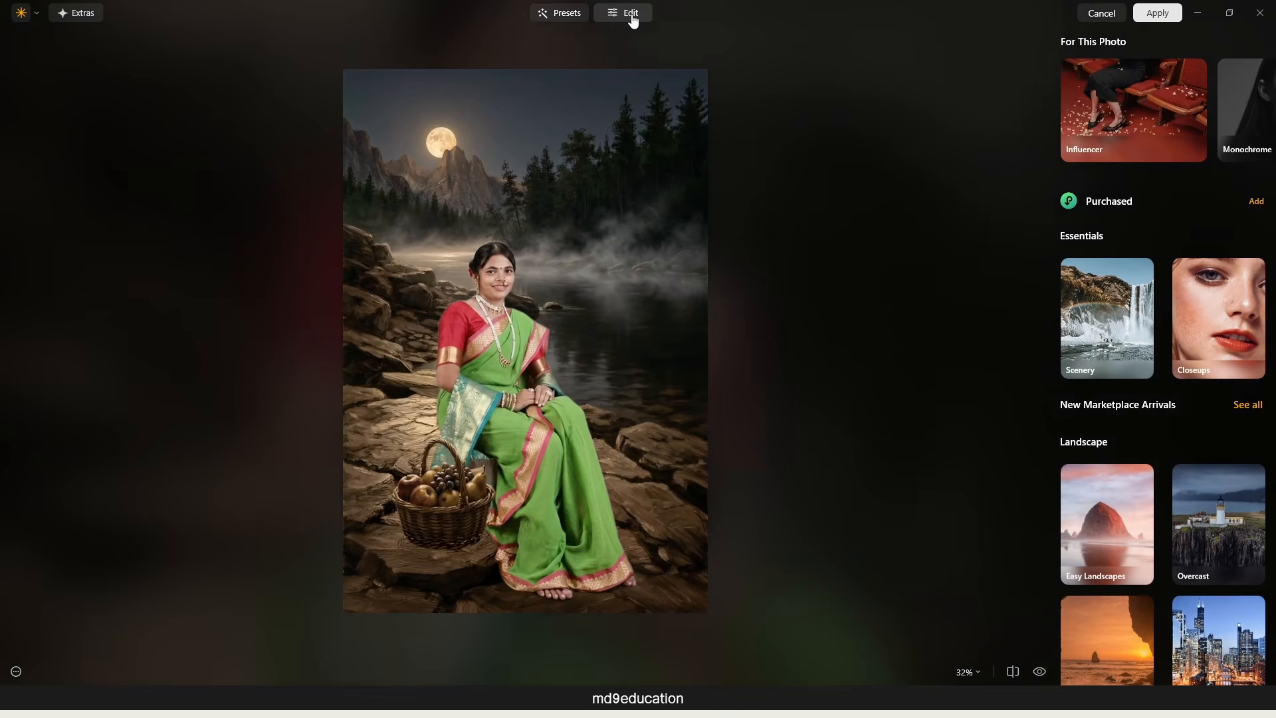
# Step: Set the Accent of Luminar's Enhance tool to 45 and apply the edit to the merged layer
pyautogui.click(631, 16)
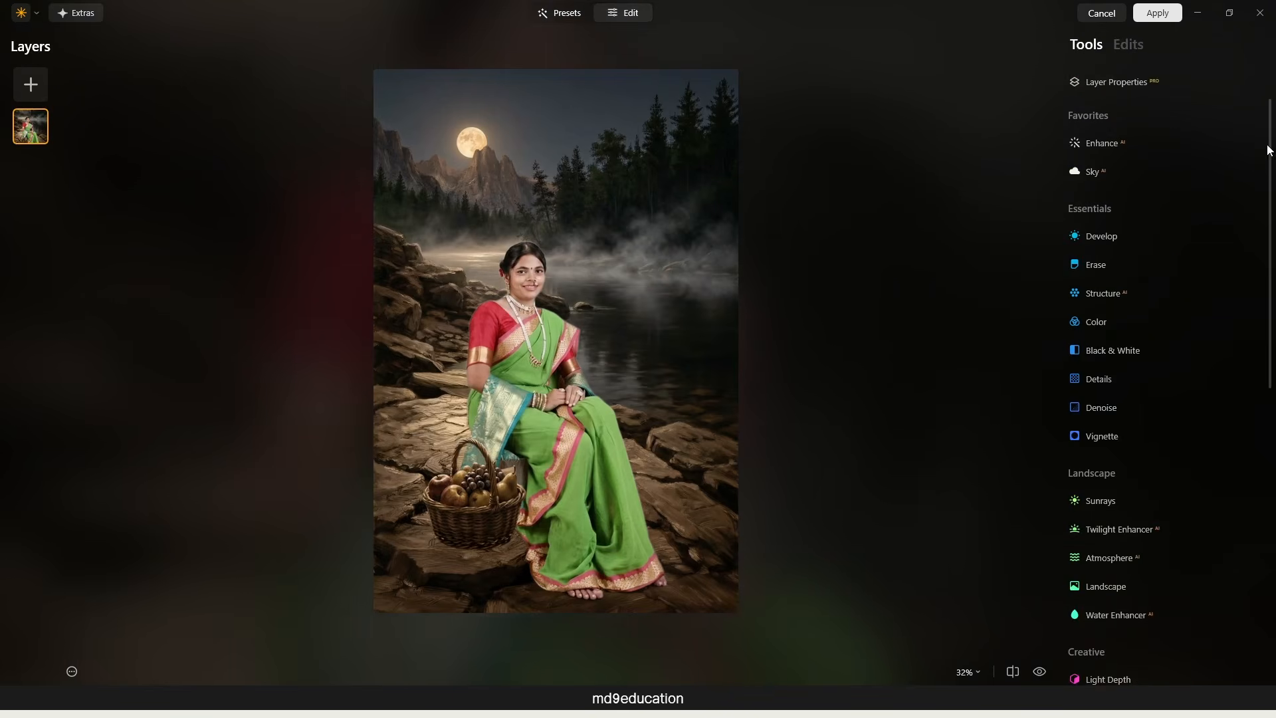
pyautogui.moveTo(1271, 111)
pyautogui.mouseDown()
pyautogui.moveTo(1271, 361)
pyautogui.moveTo(1271, 109)
pyautogui.mouseUp()
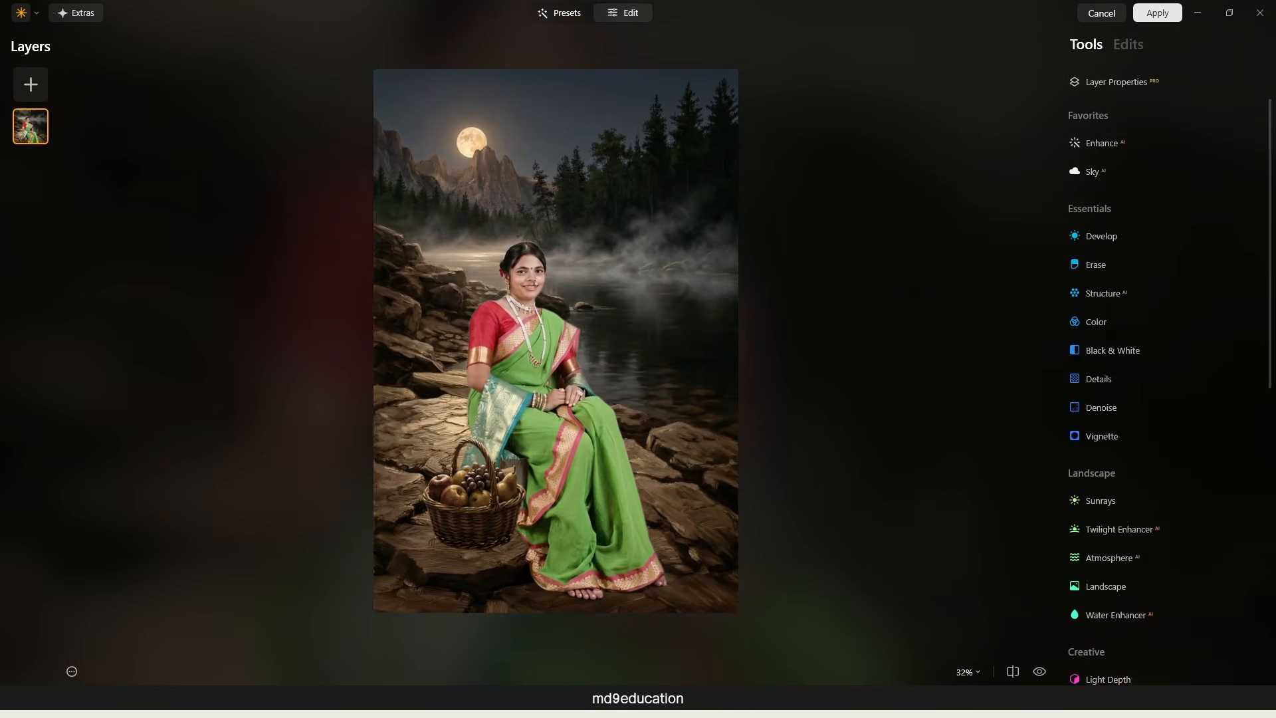
pyautogui.click(1100, 144)
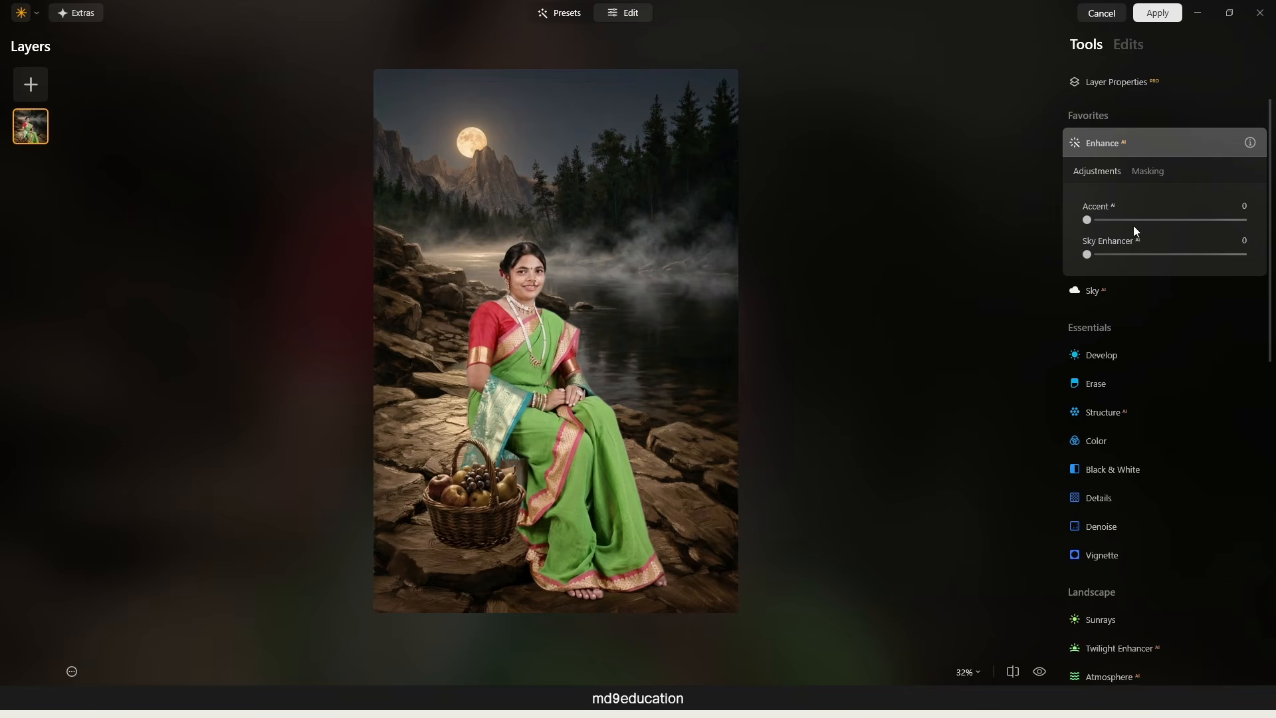
pyautogui.moveTo(1086, 220); pyautogui.dragTo(1151, 217)
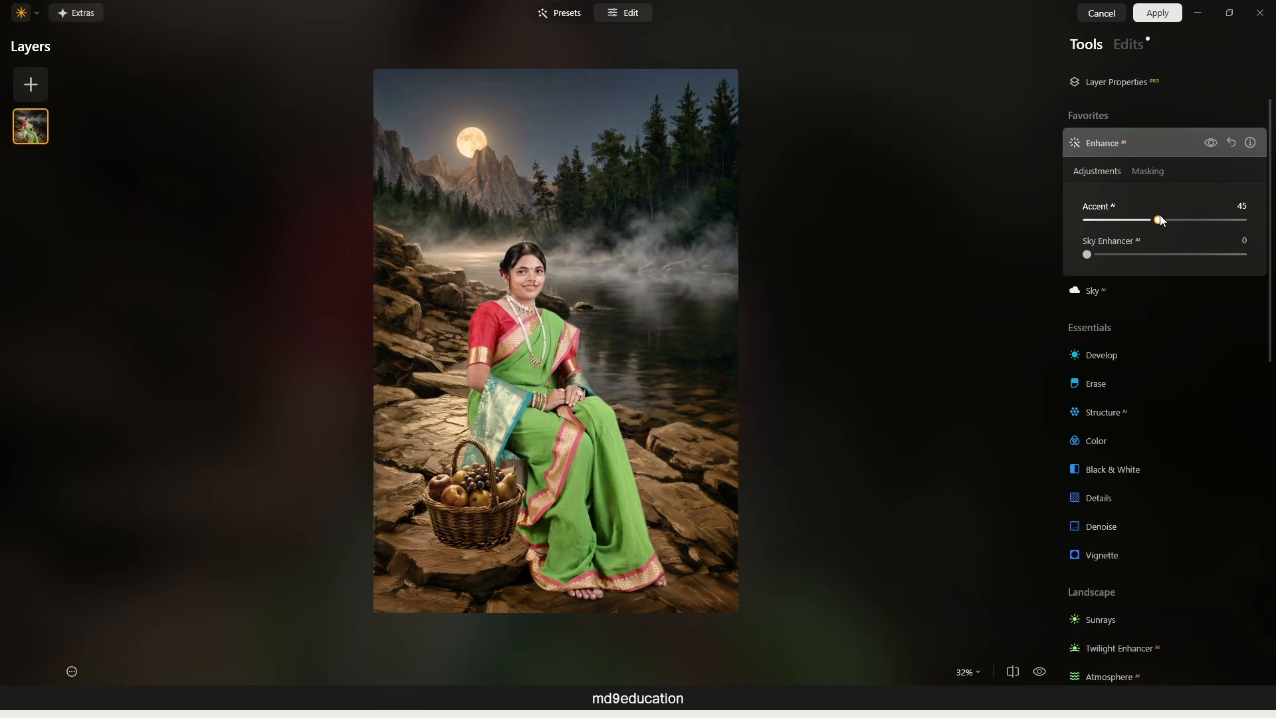
pyautogui.click(1158, 13)
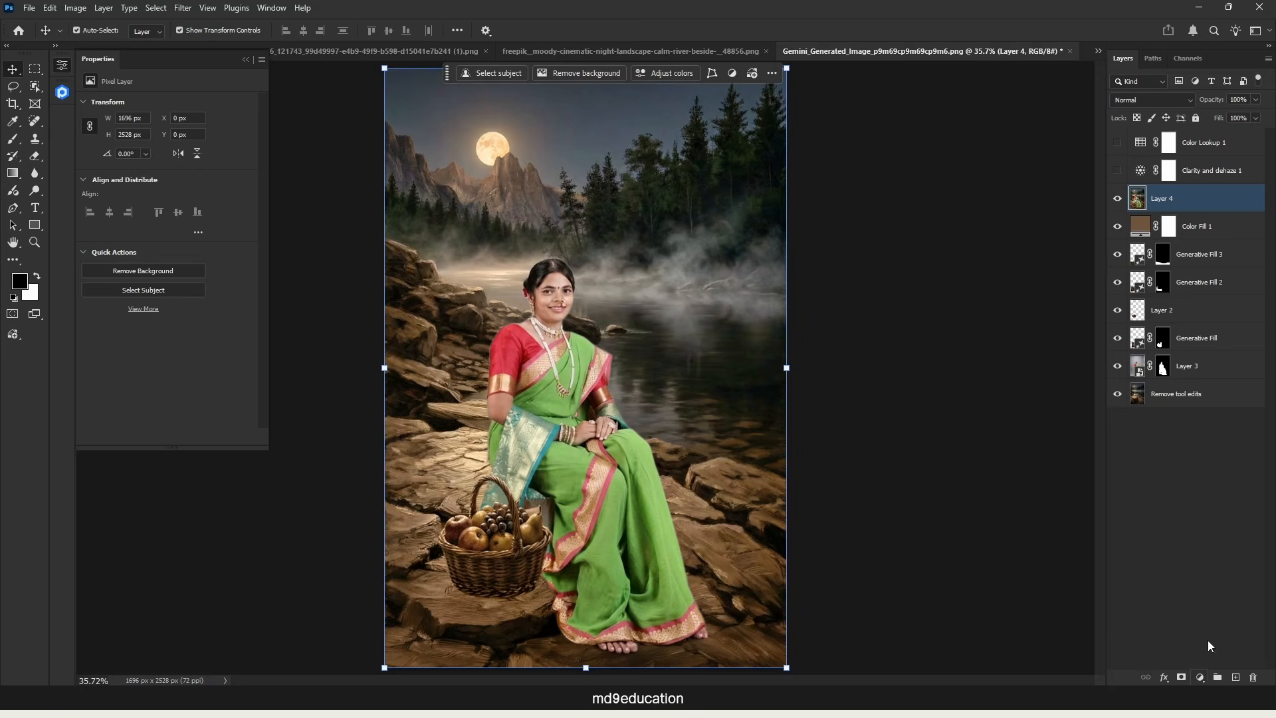
# Step: Add an Exposure adjustment layer above the merged layer with Exposure -1.73
pyautogui.click(1201, 677)
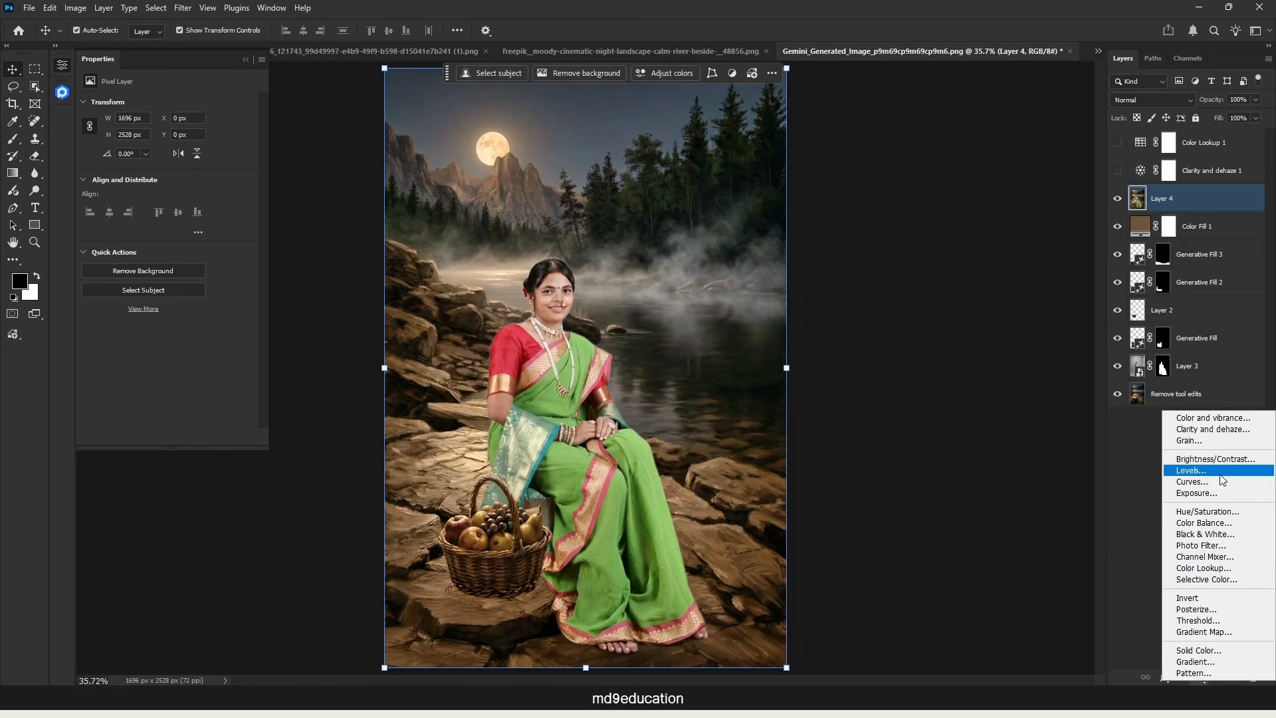
pyautogui.click(1143, 497)
pyautogui.moveTo(167, 135); pyautogui.dragTo(146, 136)
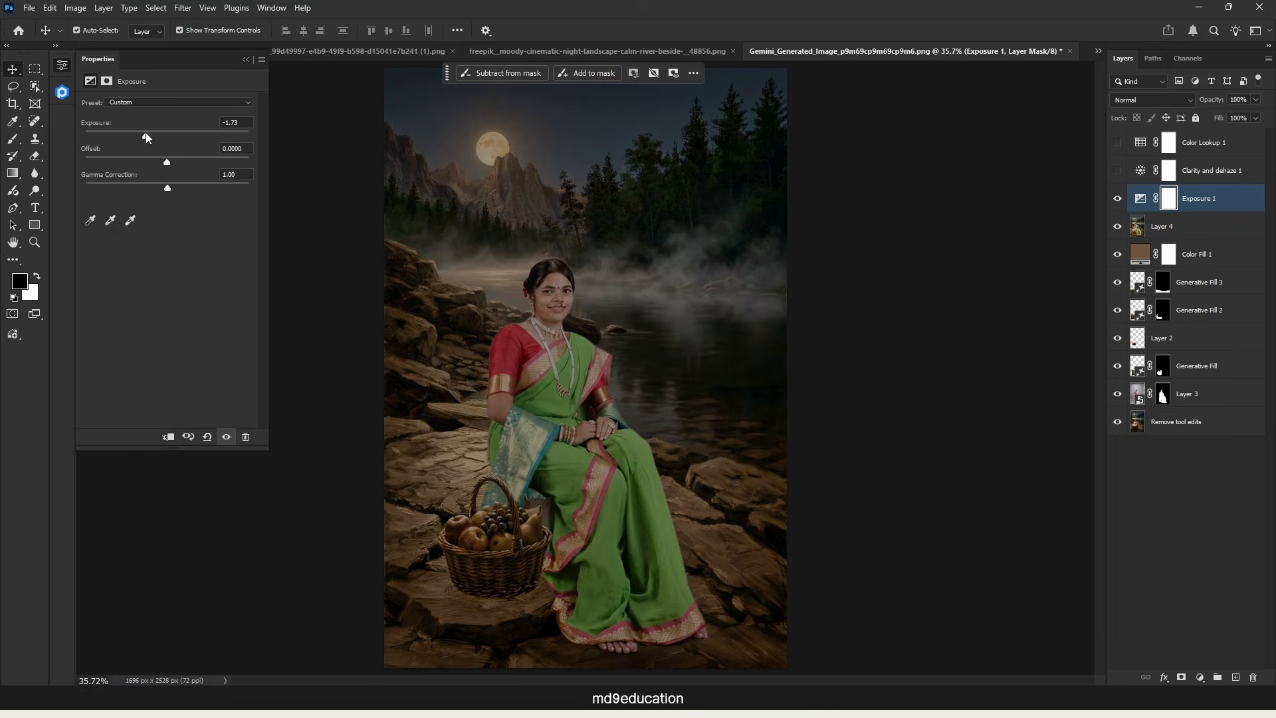
# Step: Draw a reversed black-to-white radial gradient on the Exposure layer's mask, from the woman's chest out to the image's upper-right corner
pyautogui.click(12, 175)
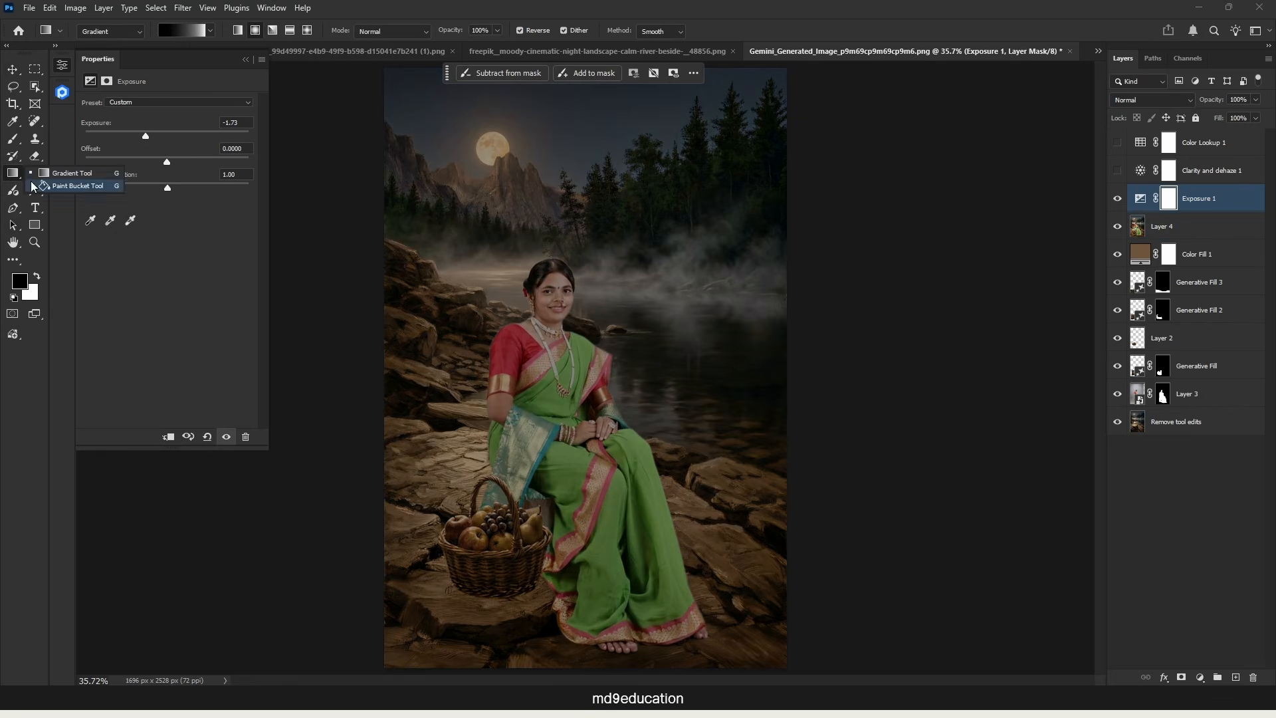
pyautogui.click(72, 173)
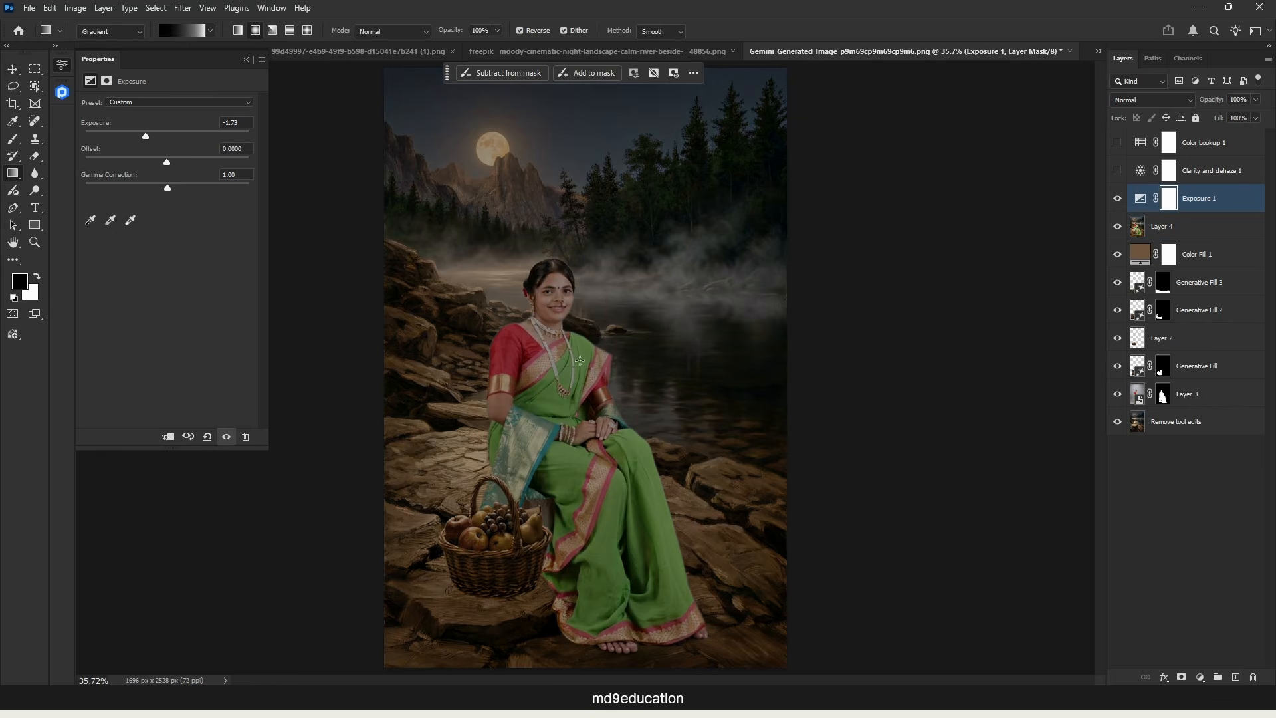
pyautogui.moveTo(566, 387); pyautogui.dragTo(772, 83)
pyautogui.scroll(-4, 766, 119)
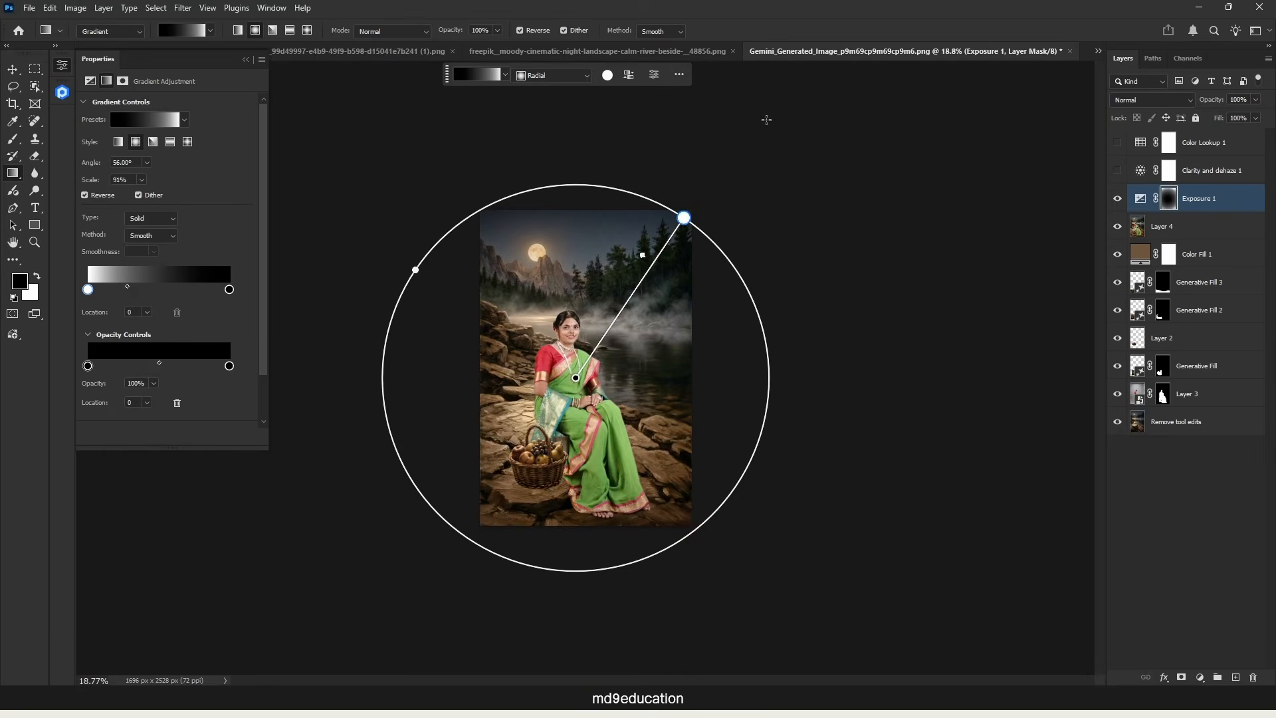
# Step: Enlarge the mask's radial gradient to 98% scale, move its centre up beside the woman's face and set its midpoint to 60
pyautogui.moveTo(685, 217)
pyautogui.mouseDown()
pyautogui.moveTo(701, 199)
pyautogui.moveTo(698, 210)
pyautogui.mouseUp()
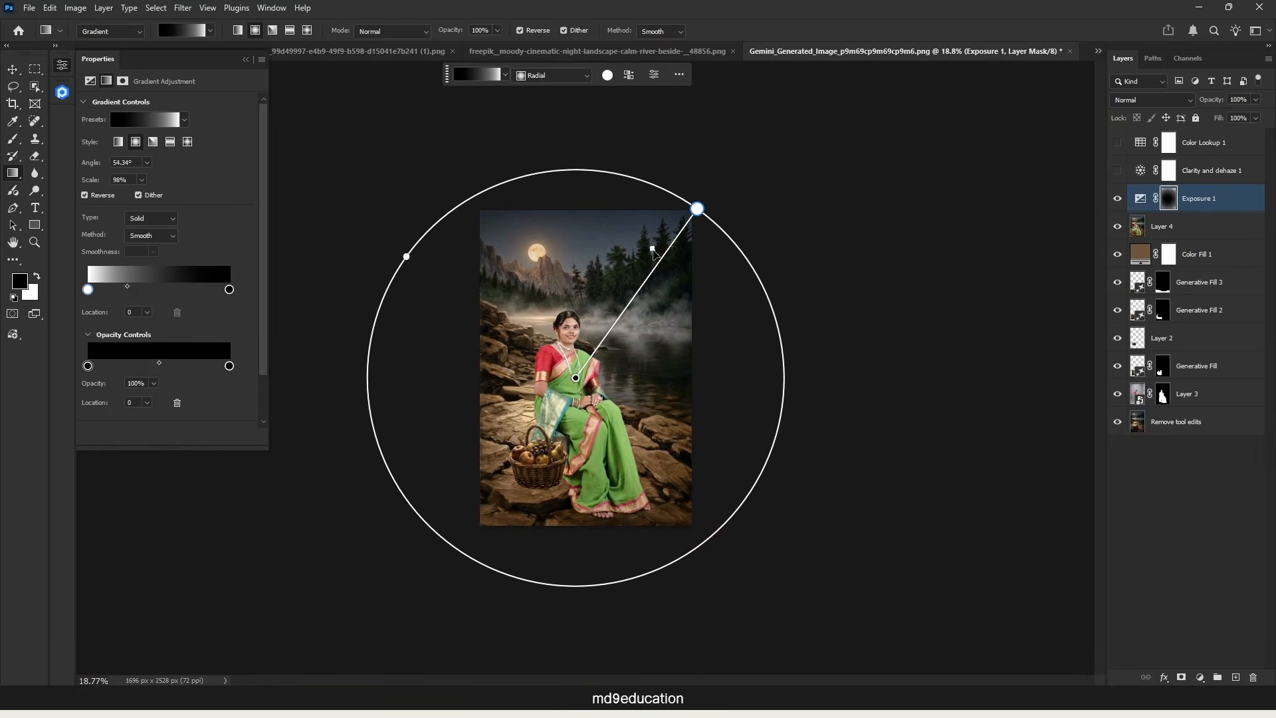
pyautogui.moveTo(655, 253); pyautogui.dragTo(587, 330)
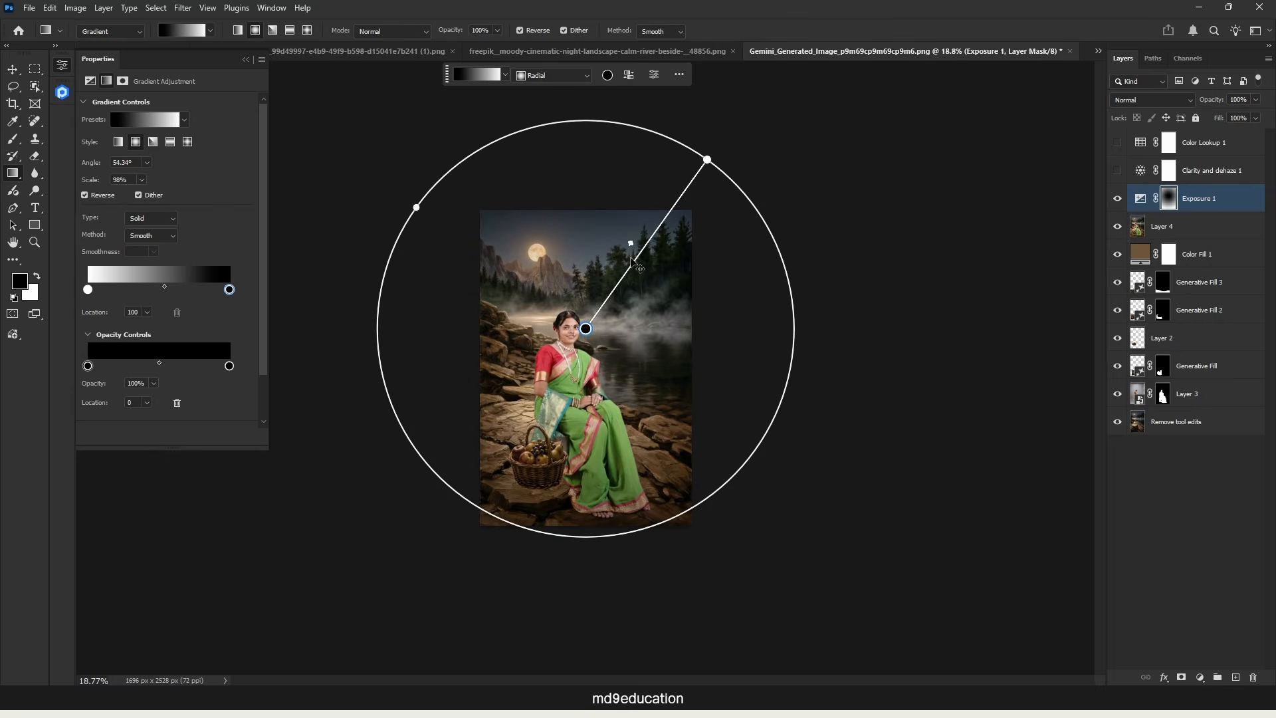
pyautogui.moveTo(631, 244); pyautogui.dragTo(596, 297)
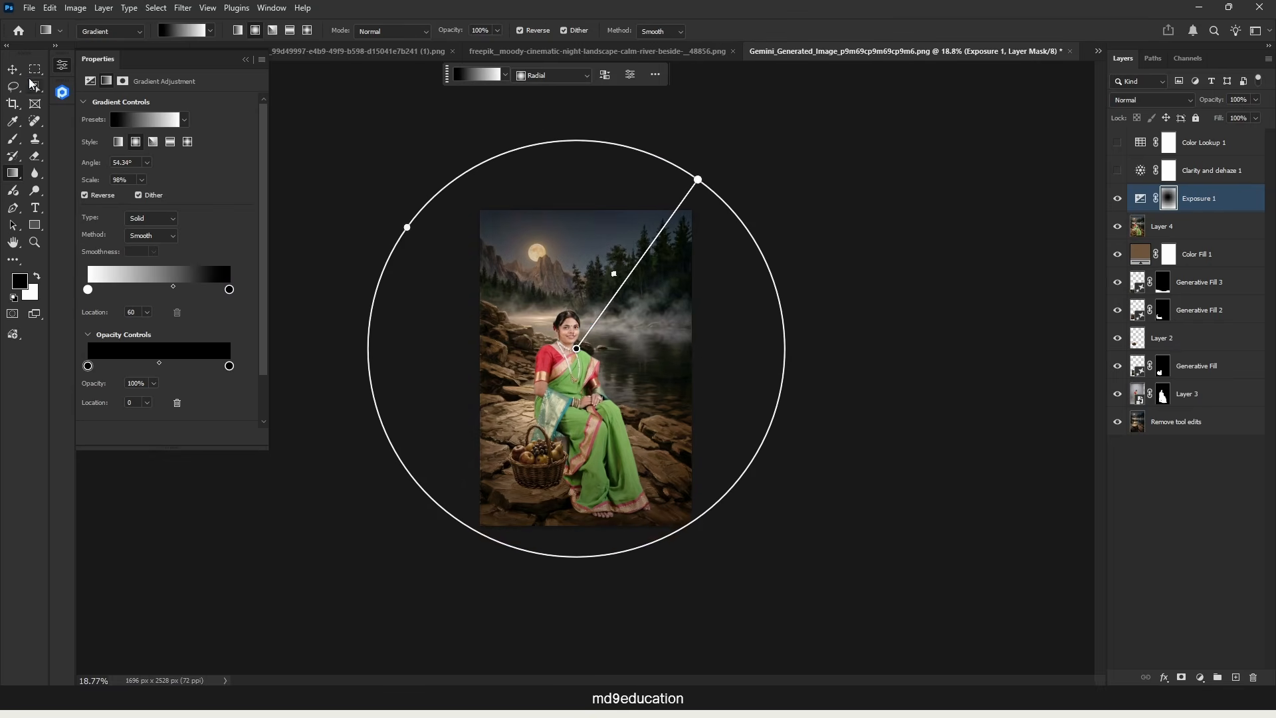
pyautogui.click(13, 70)
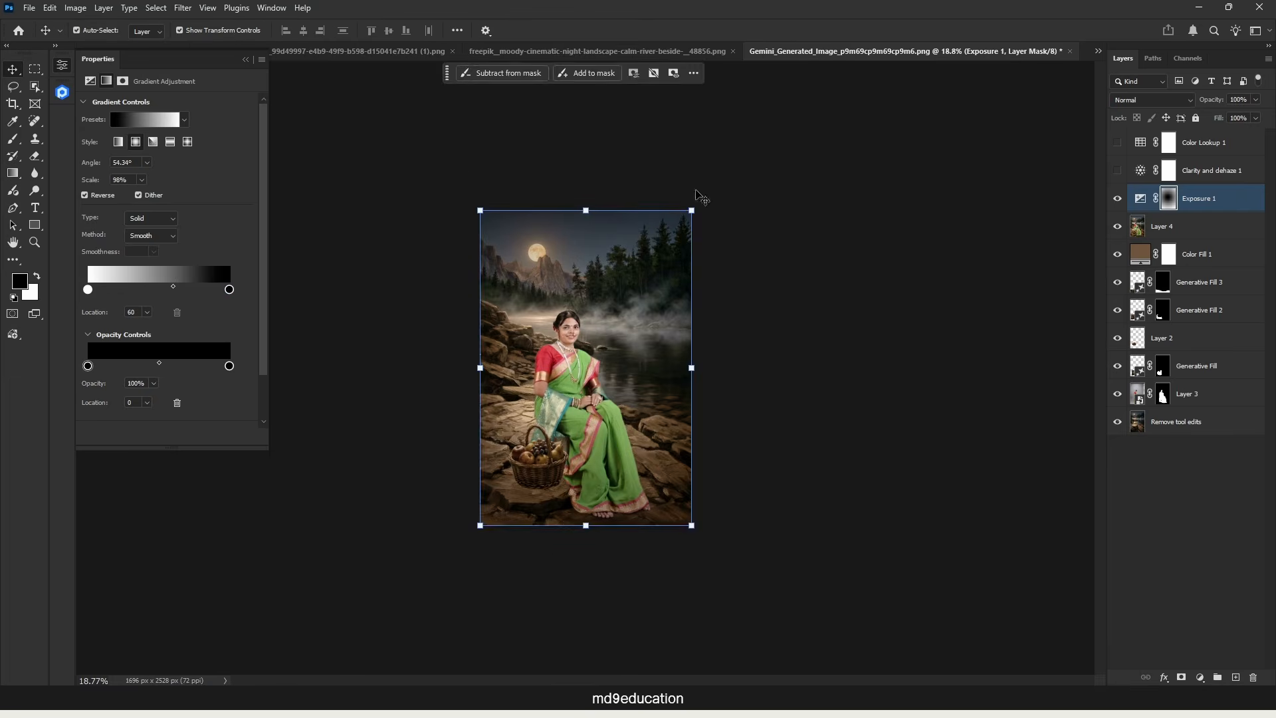
# Step: Group the merged layer with the Exposure layer and hide the group to compare the image without it
pyautogui.click(1213, 512)
pyautogui.hotkey('ctrl', '0')
pyautogui.click(1213, 227)
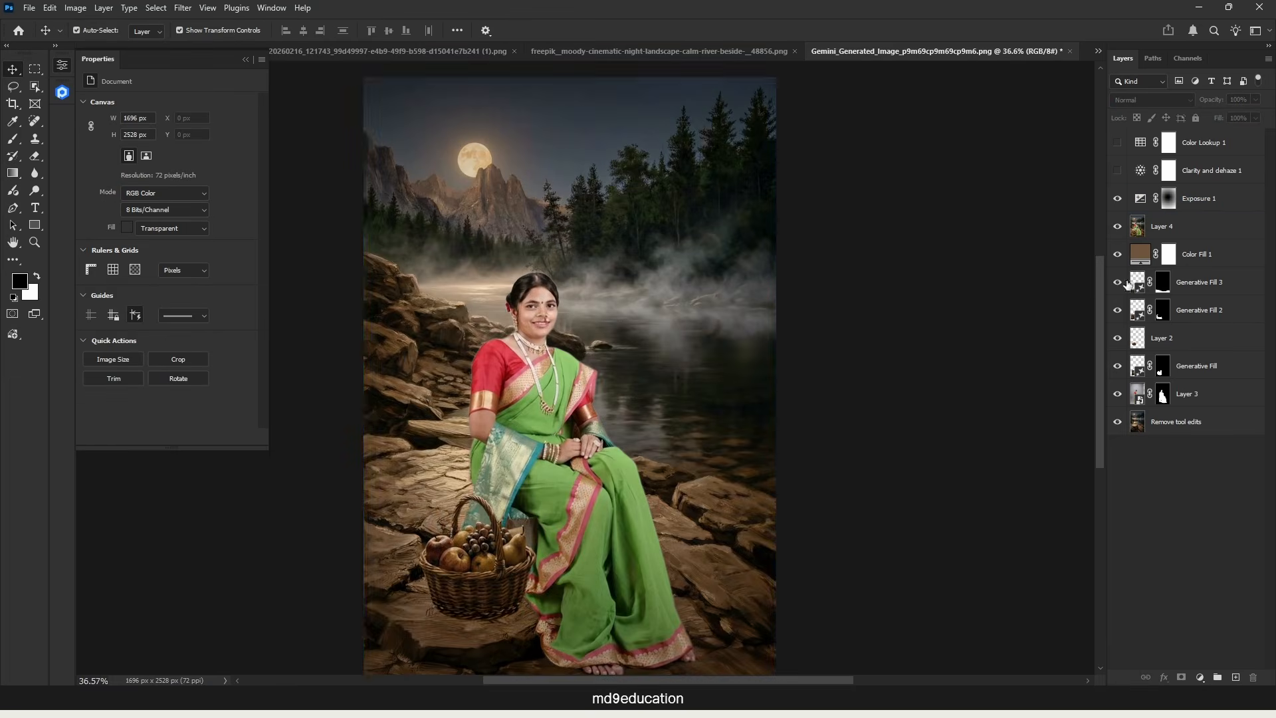
pyautogui.keyDown('shift'); pyautogui.click(1213, 199); pyautogui.keyUp('shift')
pyautogui.hotkey('ctrl', 'g')
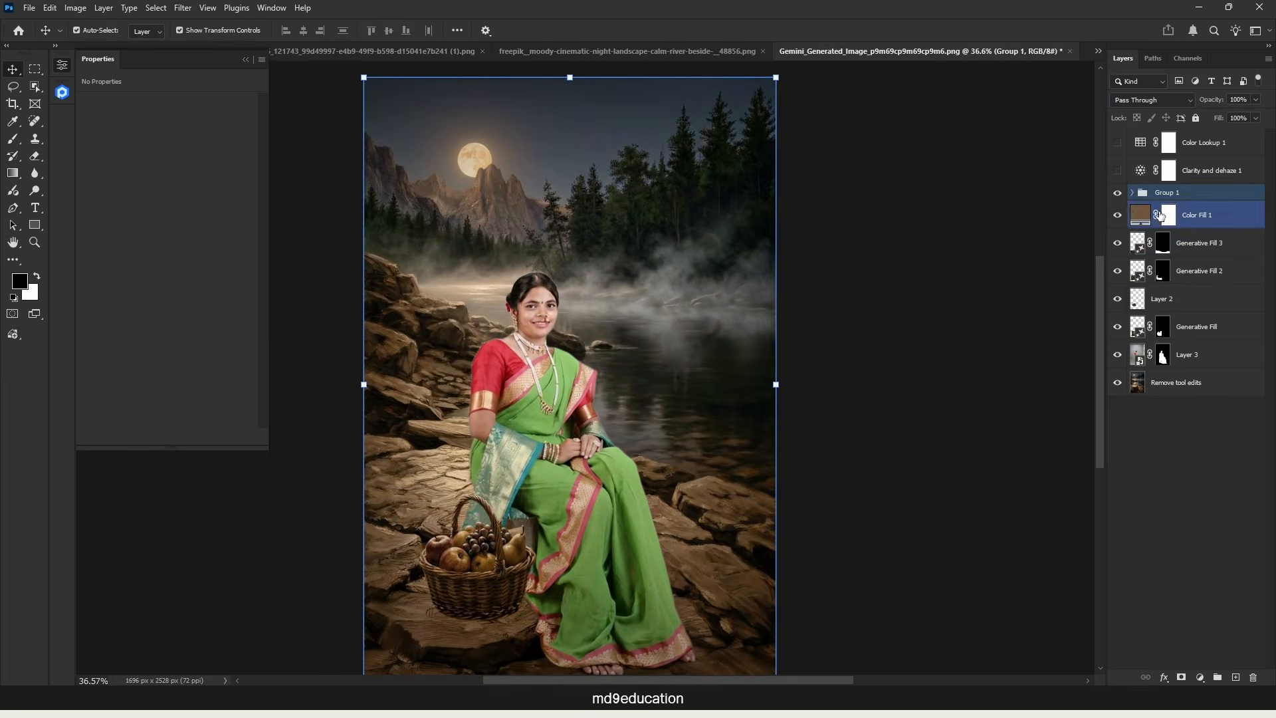
pyautogui.click(1117, 194)
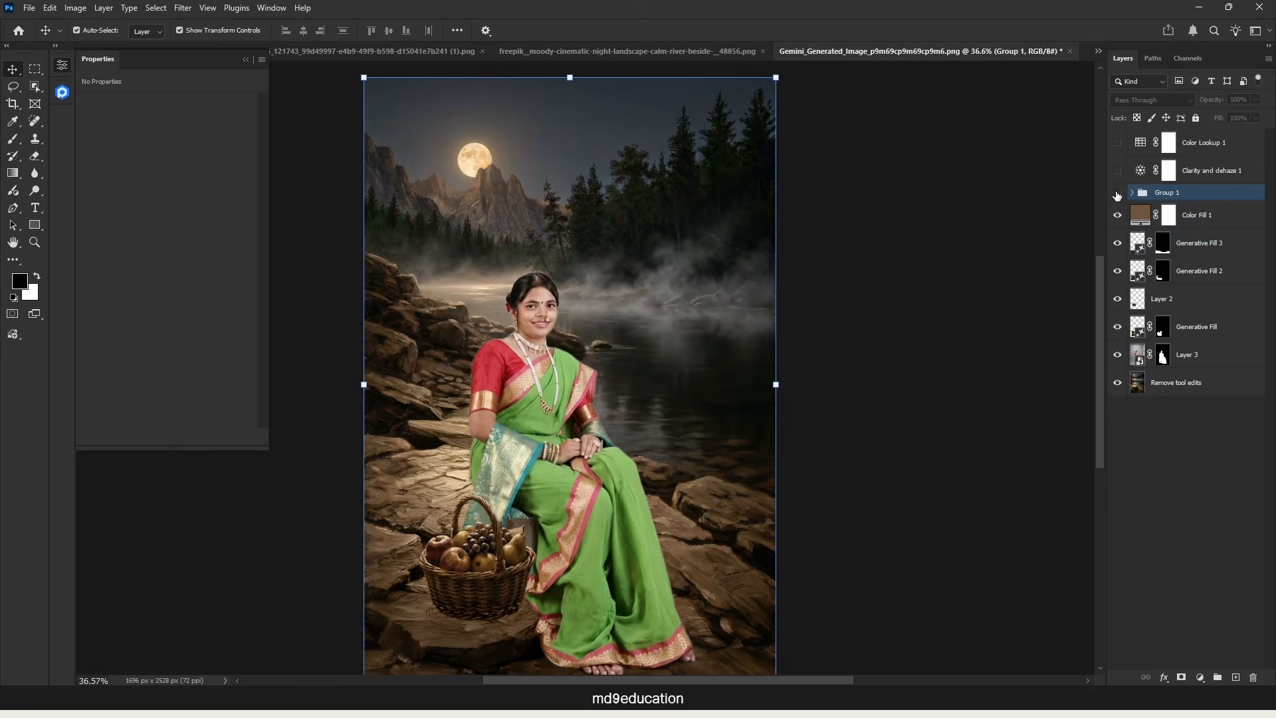
# Step: Compare the image with and without Group 1 by toggling its visibility, and check the layers inside the group
pyautogui.click(1116, 194)
pyautogui.click(1117, 194)
pyautogui.click(1116, 194)
pyautogui.click(1118, 194)
pyautogui.click(1117, 194)
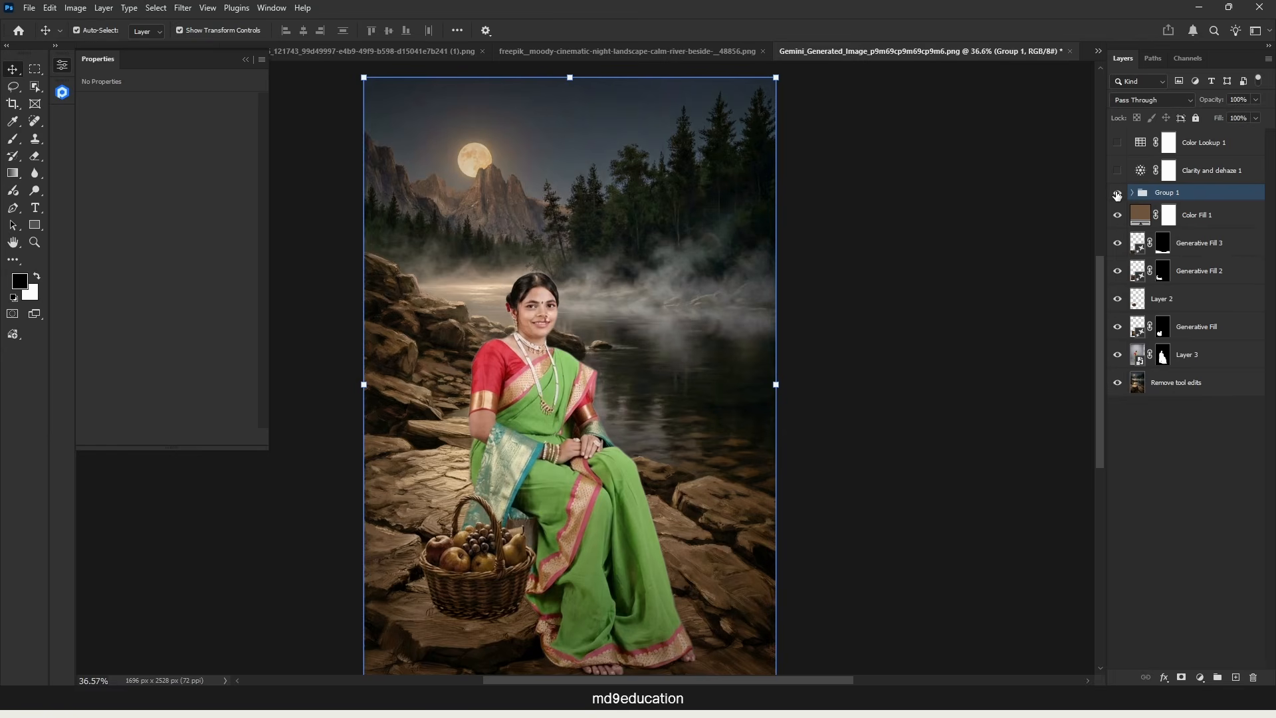
pyautogui.click(1117, 194)
pyautogui.click(1118, 194)
pyautogui.click(1118, 194)
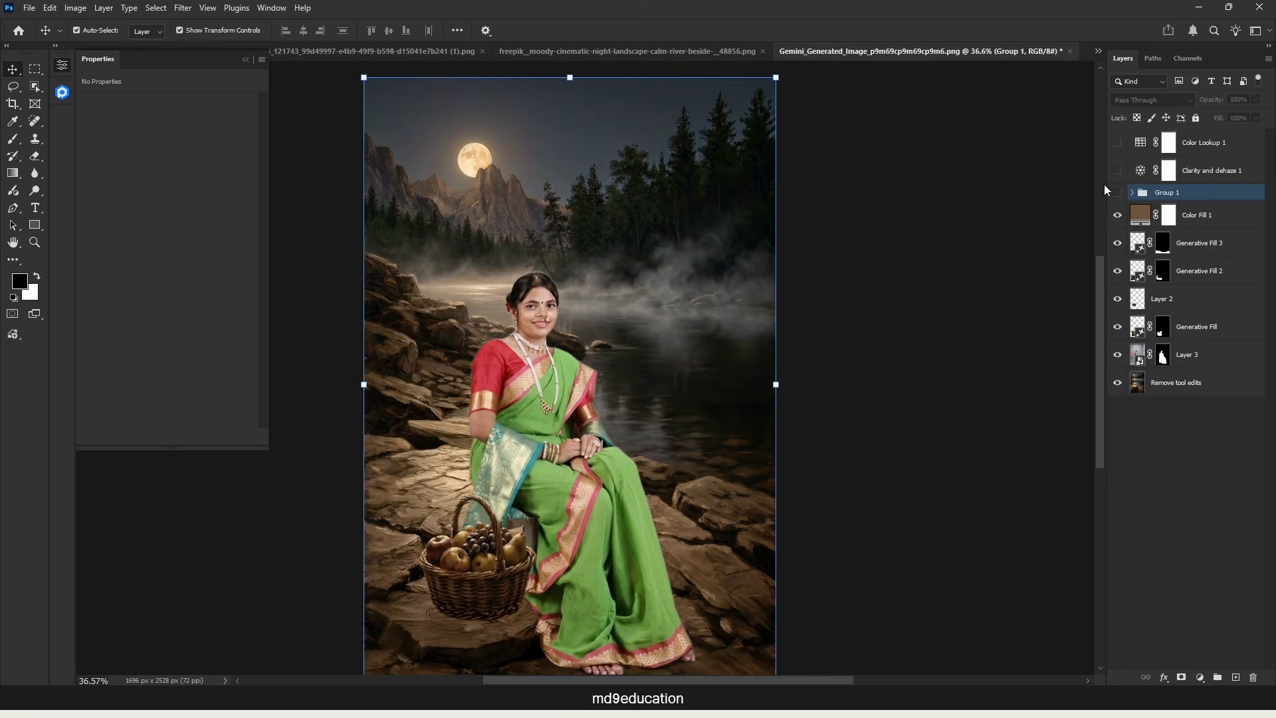
pyautogui.click(1118, 194)
pyautogui.click(1132, 193)
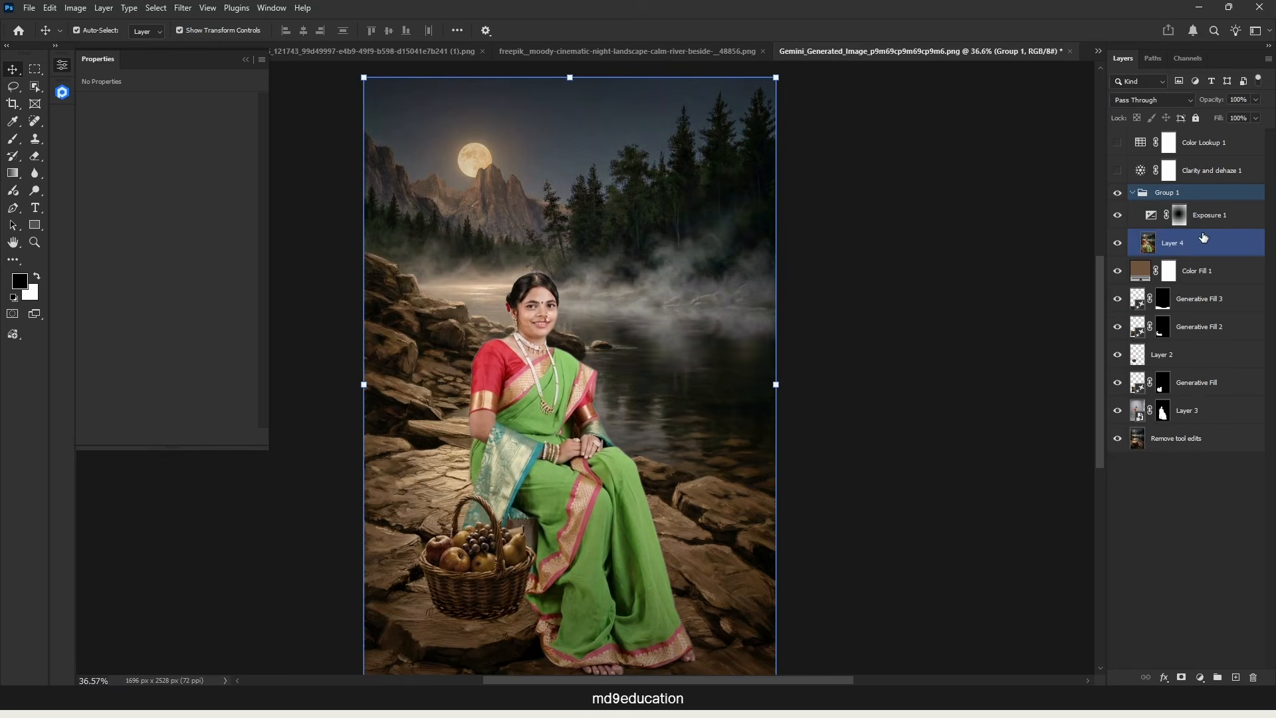
pyautogui.click(1132, 193)
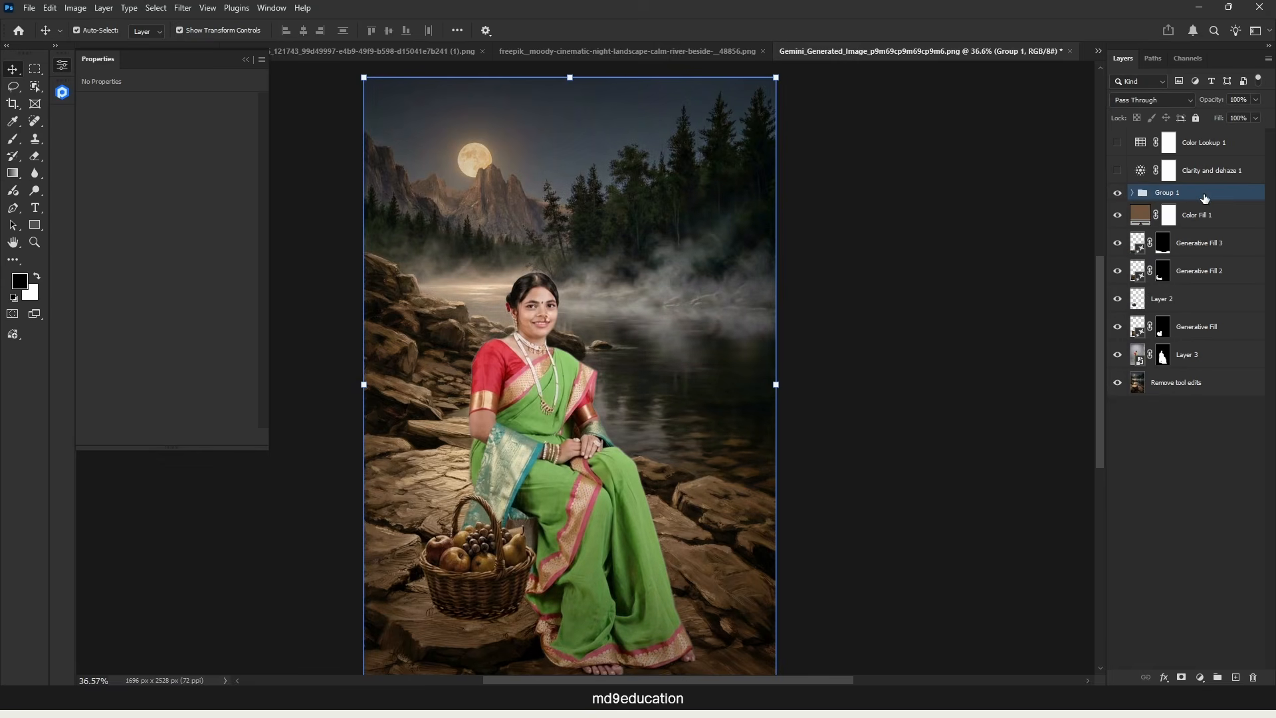
# Step: Hide Group 1, stamp the visible layers into a new layer above Color Fill 1, and show the Clarity and dehaze and Color Lookup layers
pyautogui.click(1117, 194)
pyautogui.click(1170, 214)
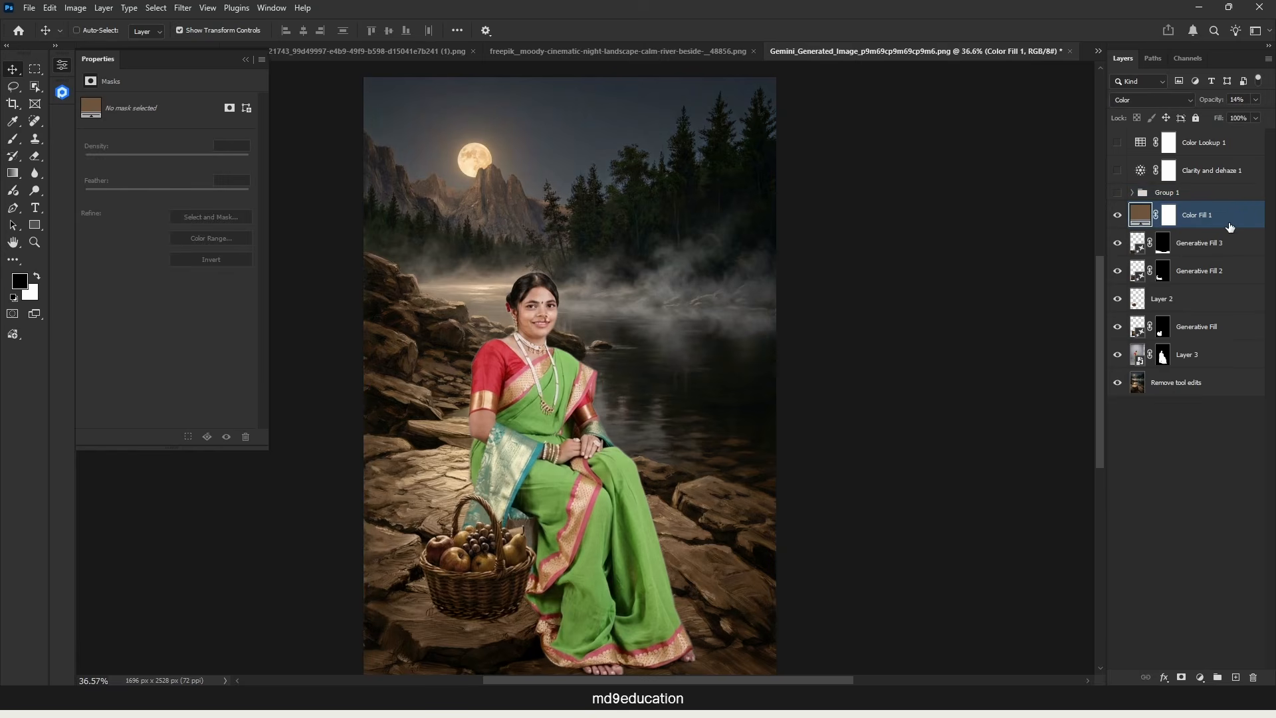
pyautogui.hotkey('ctrl', 'shift', 'alt', 'e')
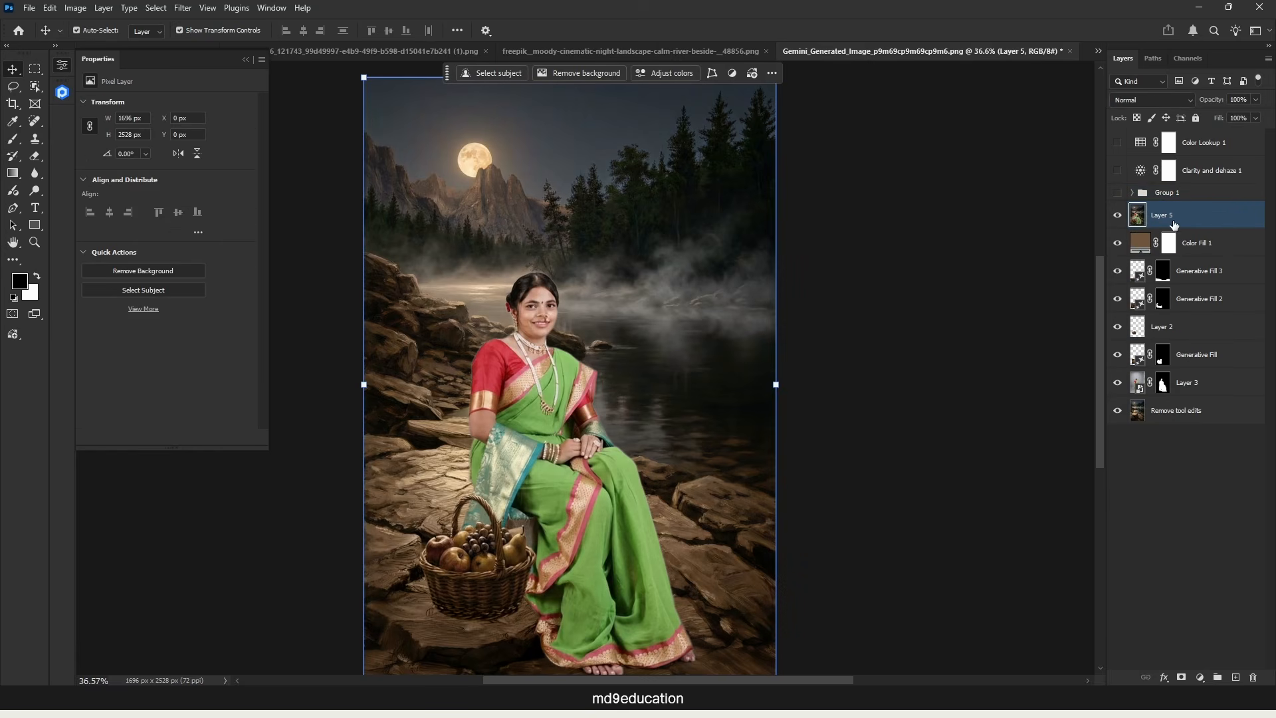
pyautogui.click(1118, 170)
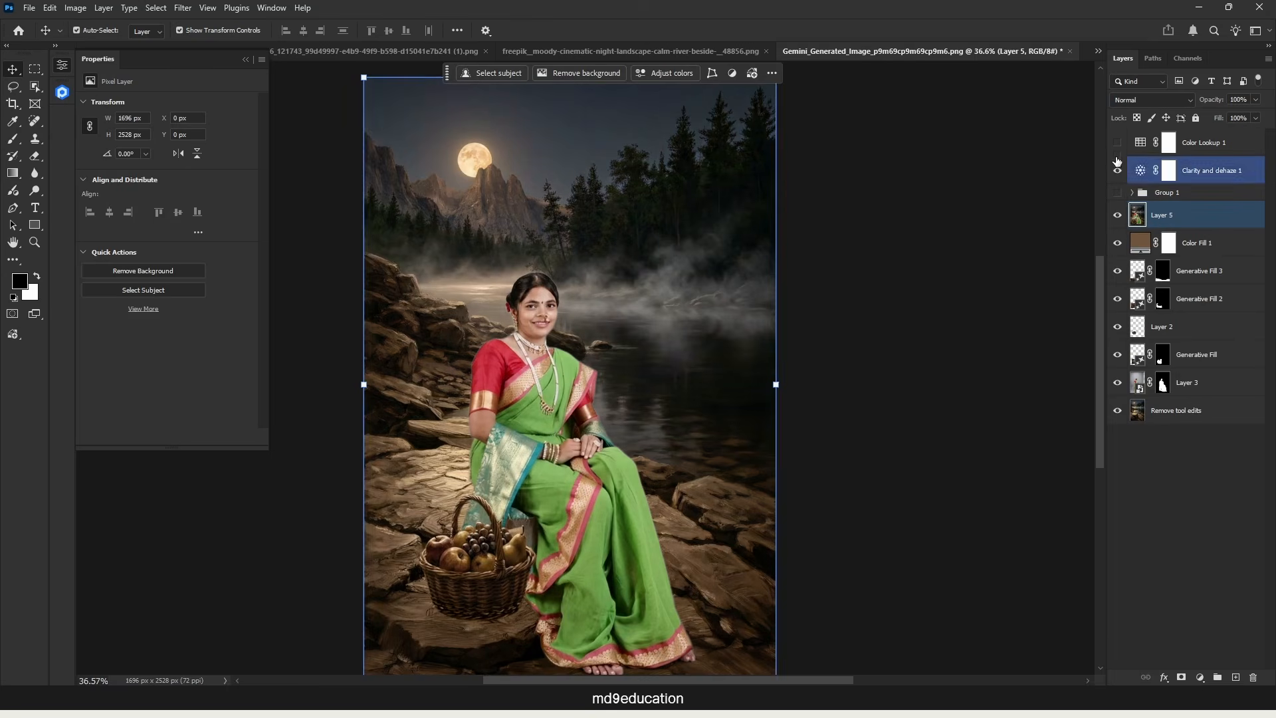
pyautogui.click(1118, 142)
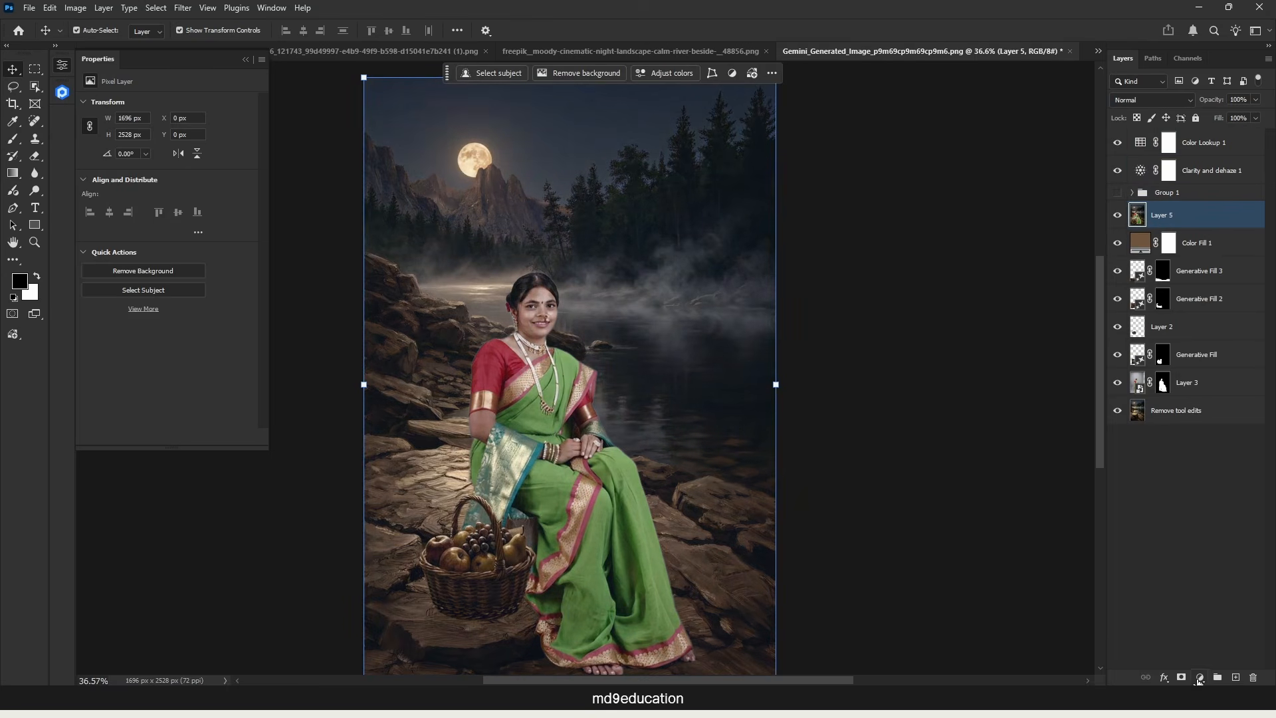
# Step: Add a Curves adjustment layer above the new merged layer and raise the RGB curve's midtones slightly
pyautogui.click(1200, 677)
pyautogui.click(1207, 481)
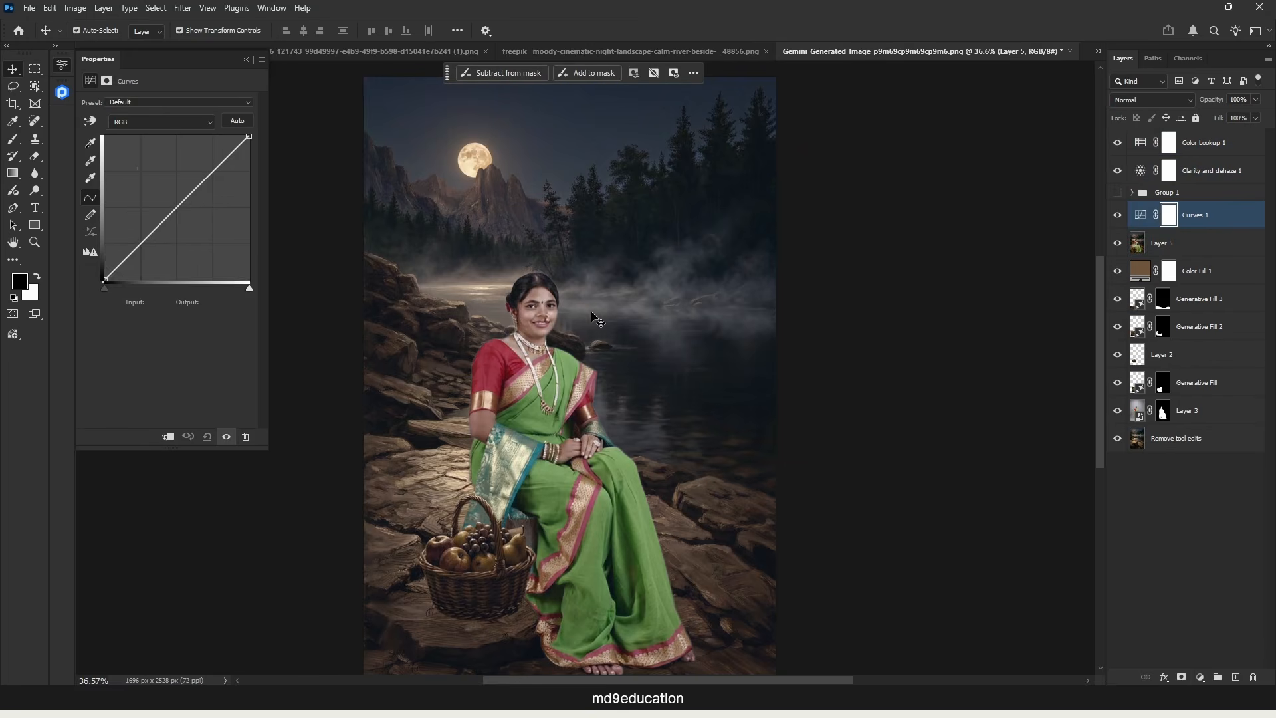
pyautogui.moveTo(173, 208); pyautogui.dragTo(170, 201)
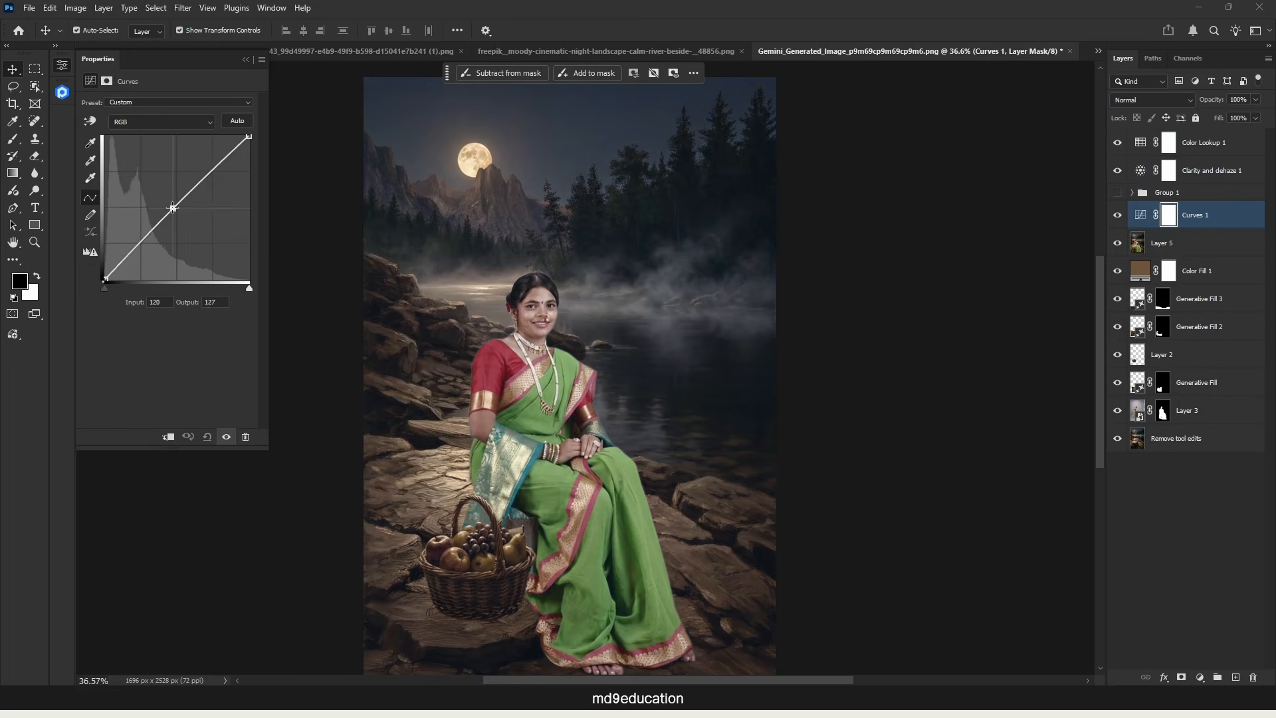
pyautogui.click(1209, 679)
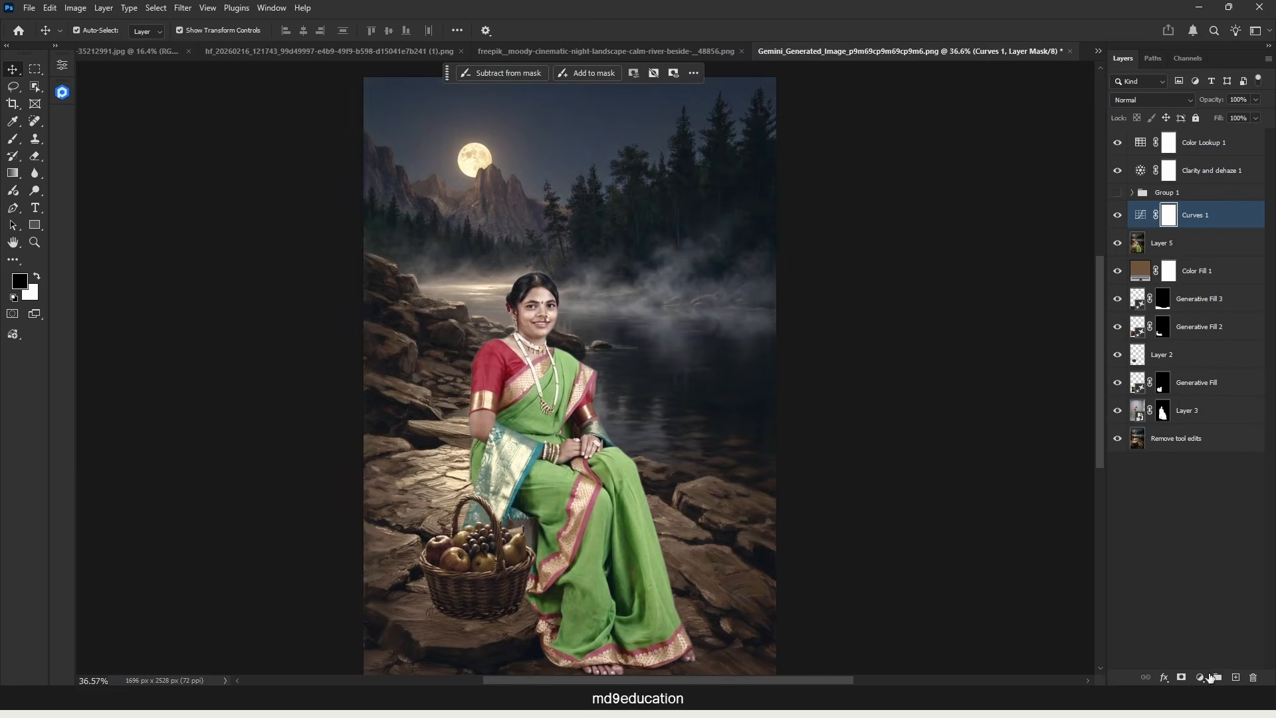
# Step: Add an Exposure layer above Curves 1 with lowered exposure and mask it with a radial gradient that keeps the woman bright
pyautogui.click(1199, 677)
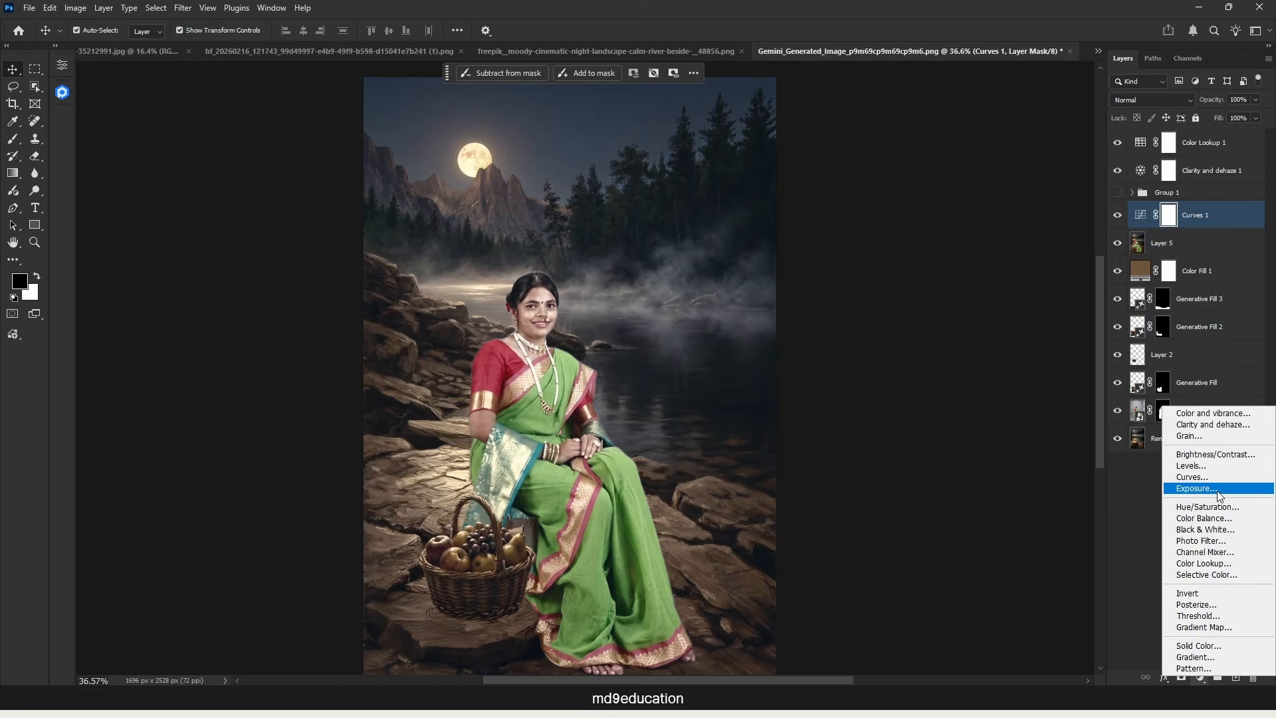
pyautogui.click(1221, 488)
pyautogui.moveTo(168, 138); pyautogui.dragTo(157, 133)
pyautogui.press('g')
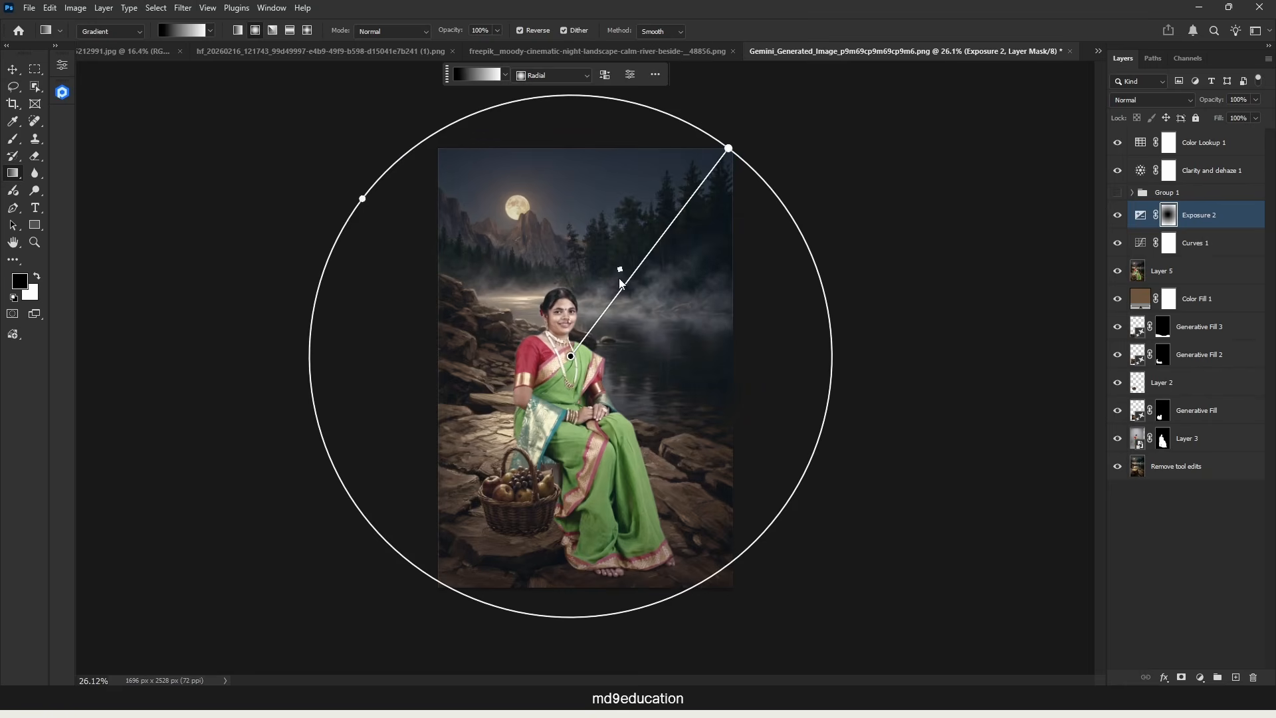
pyautogui.moveTo(620, 279)
pyautogui.mouseDown()
pyautogui.moveTo(678, 210)
pyautogui.moveTo(588, 320)
pyautogui.moveTo(641, 250)
pyautogui.mouseUp()
pyautogui.moveTo(571, 356); pyautogui.dragTo(553, 376)
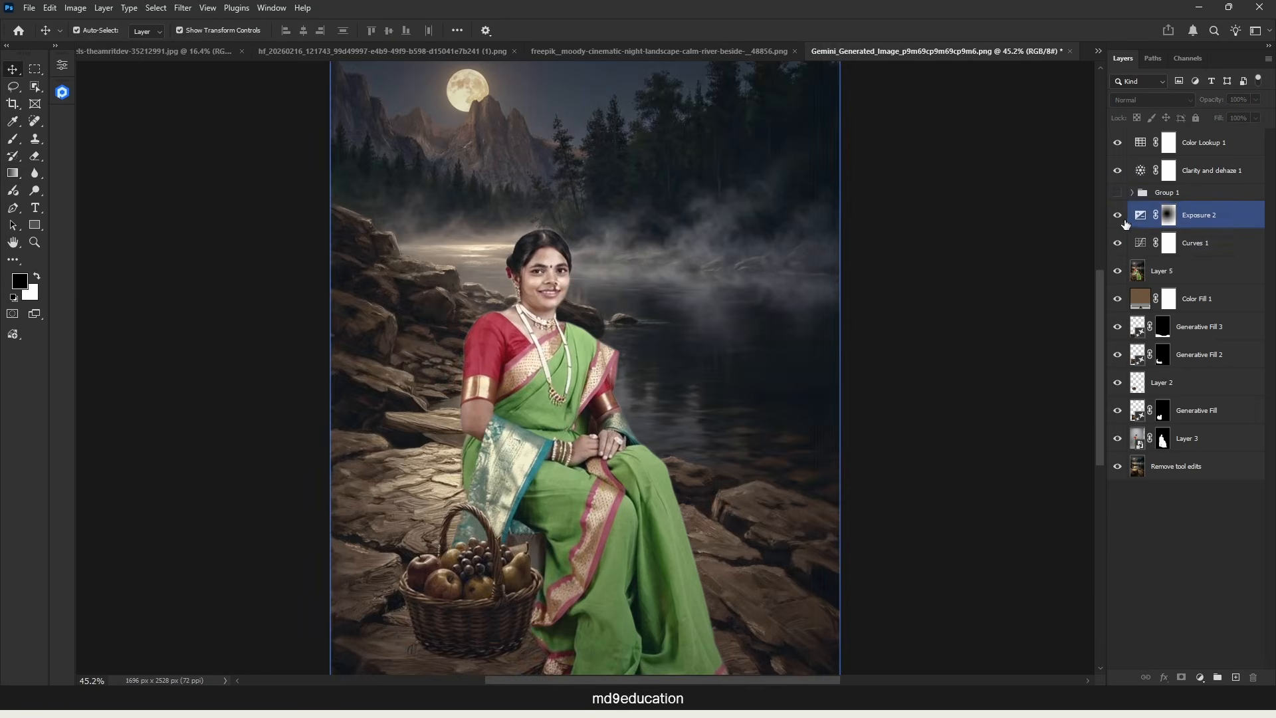
# Step: Group the Curves 1 and Exposure 2 adjustment layers together
pyautogui.click(1217, 254)
pyautogui.keyDown('shift'); pyautogui.click(1210, 215); pyautogui.keyUp('shift')
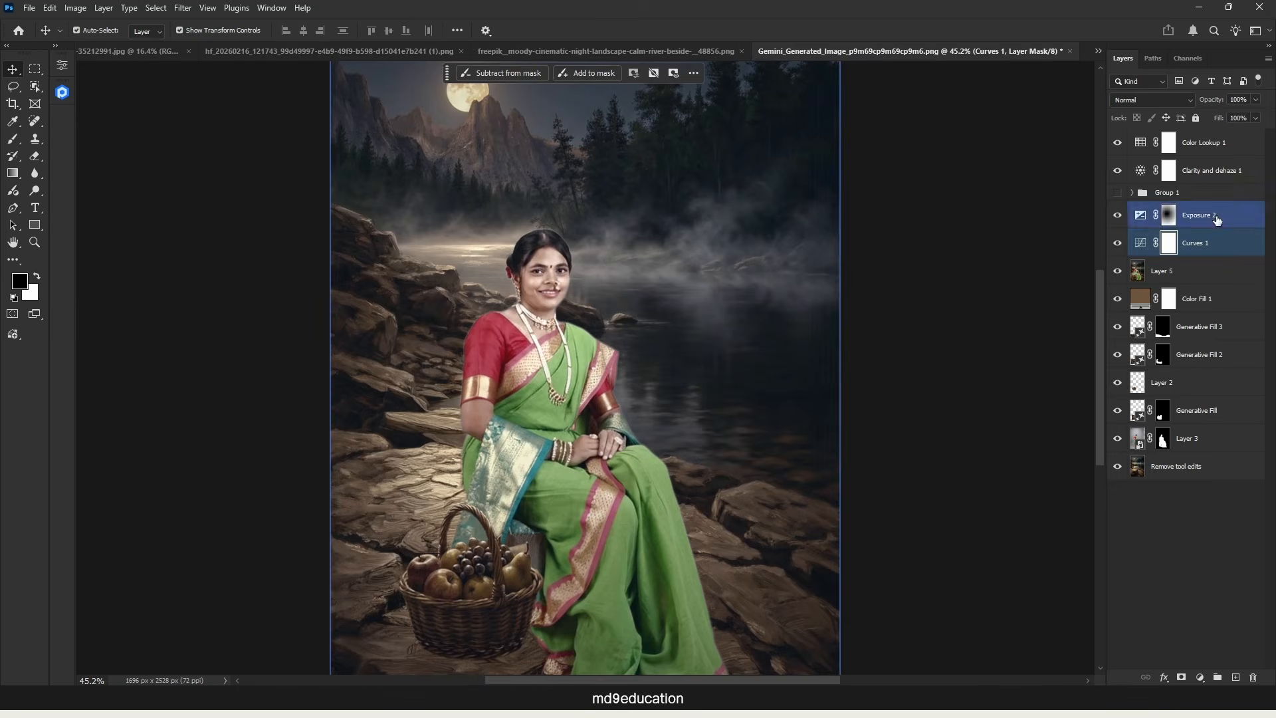
pyautogui.hotkey('ctrl', 'g')
# Step: Compare the Group 1 and Group 2 gradings by toggling their visibility, leaving only Group 2 shown
pyautogui.click(1119, 209)
pyautogui.click(1119, 209)
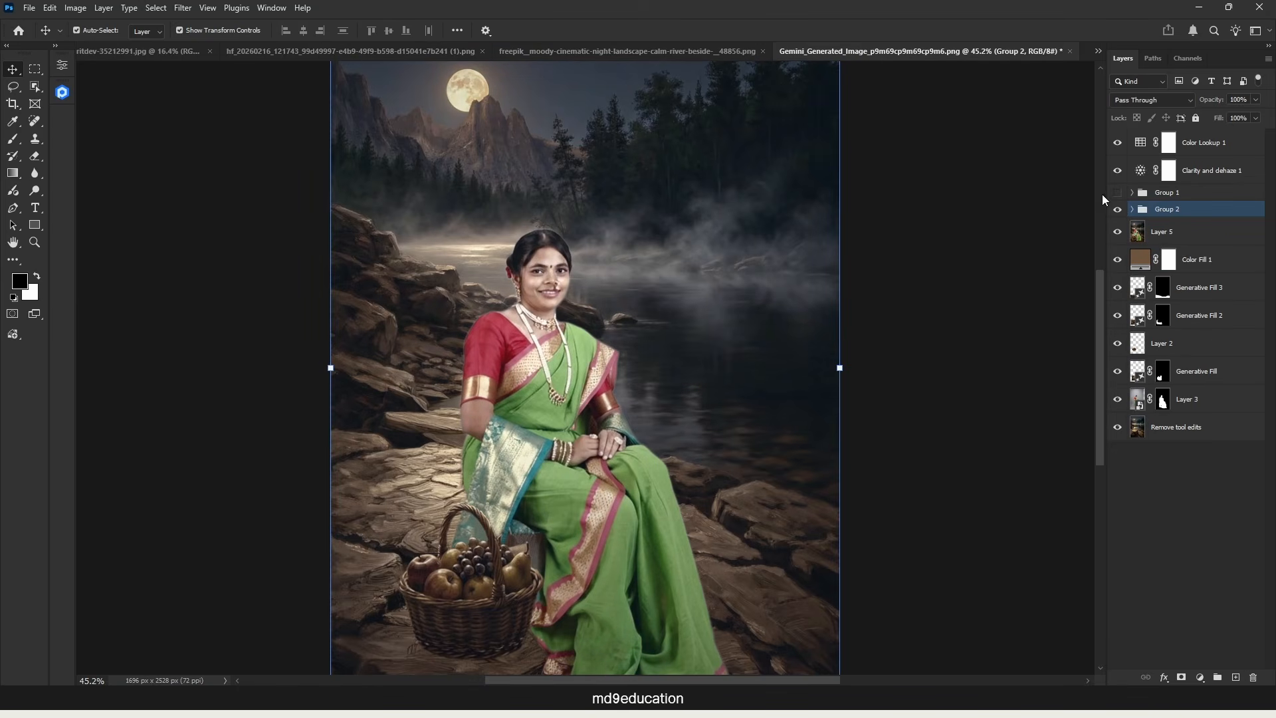
pyautogui.click(1118, 210)
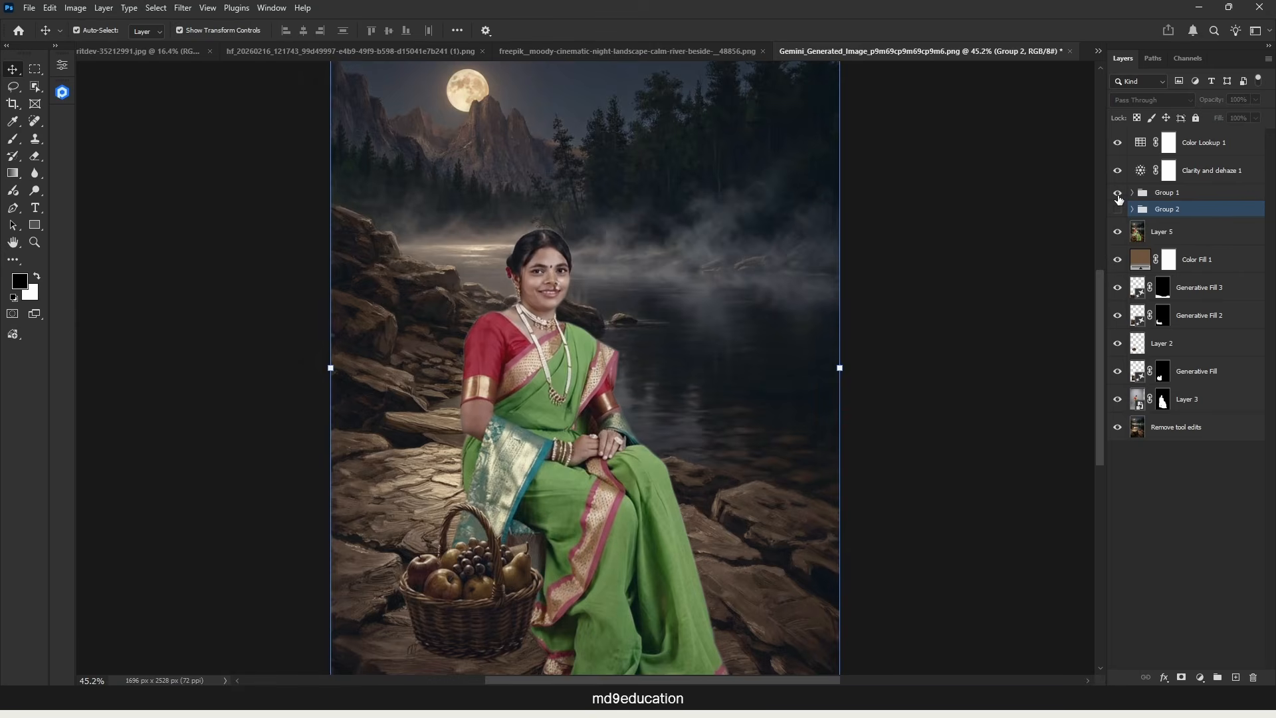
pyautogui.click(1118, 192)
pyautogui.click(1118, 194)
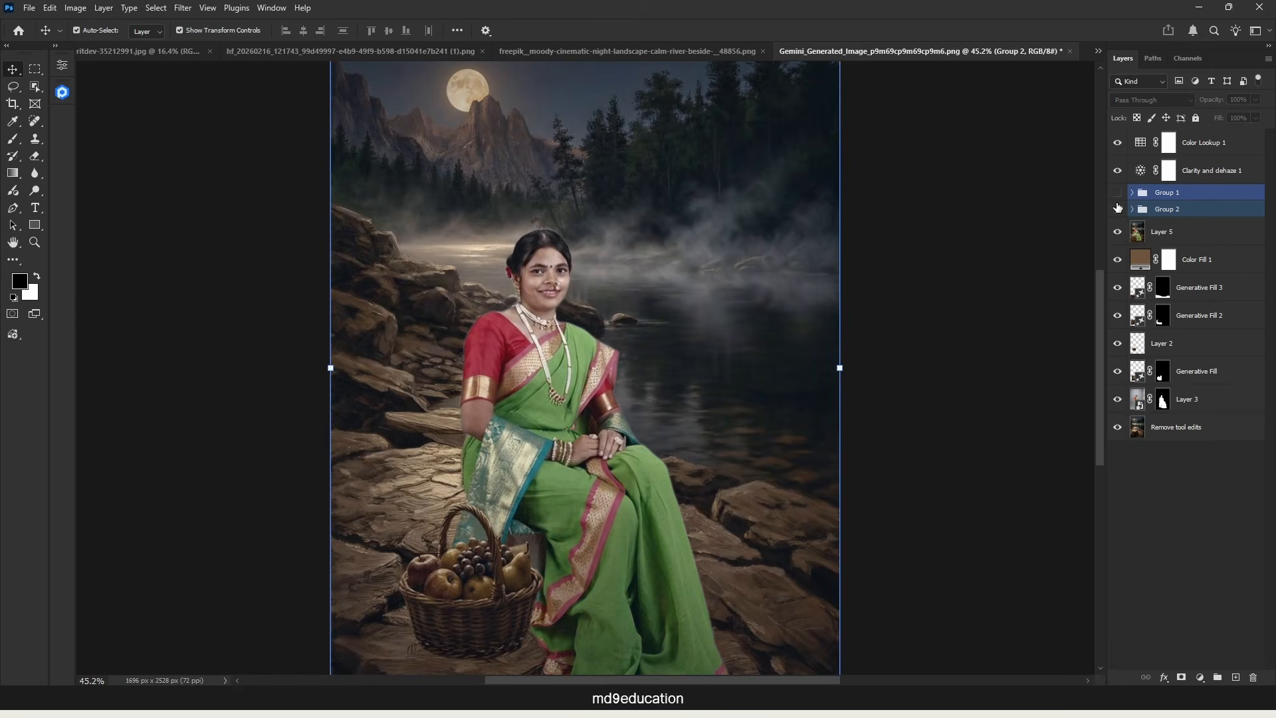
pyautogui.click(1118, 211)
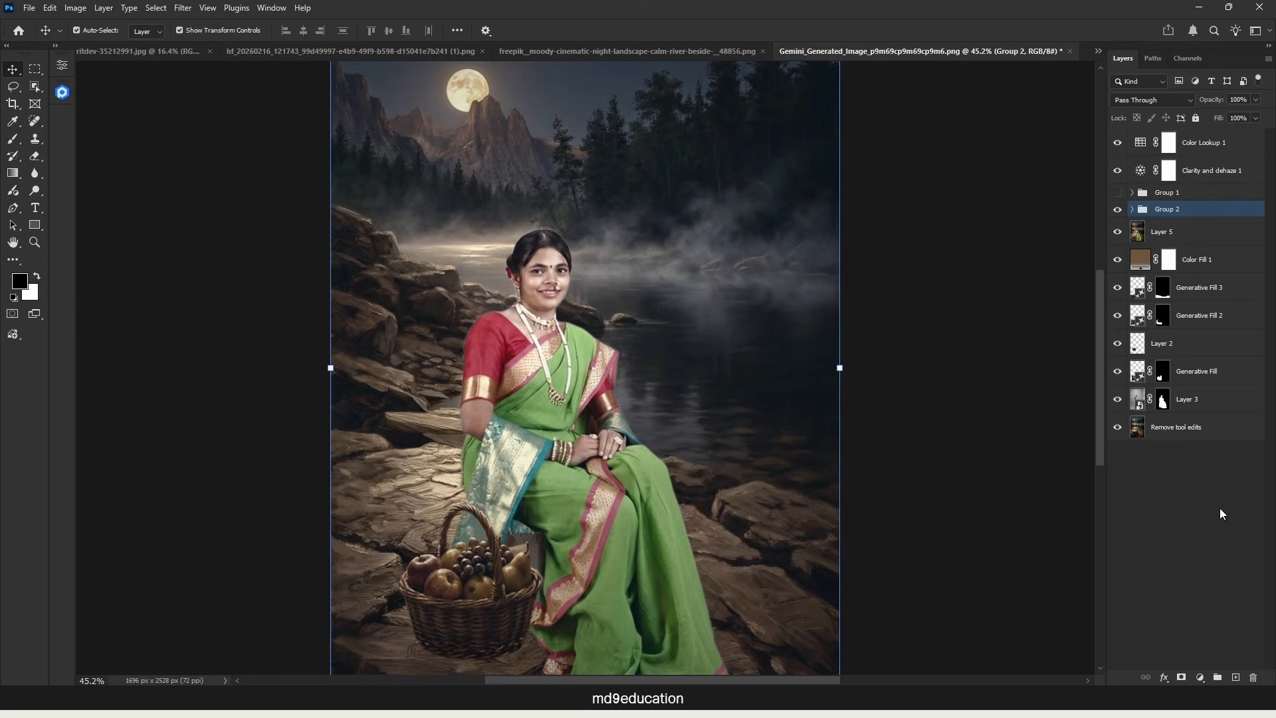
# Step: Stamp all visible layers into a new merged layer above Color Lookup 1
pyautogui.scroll(-3, 993, 449)
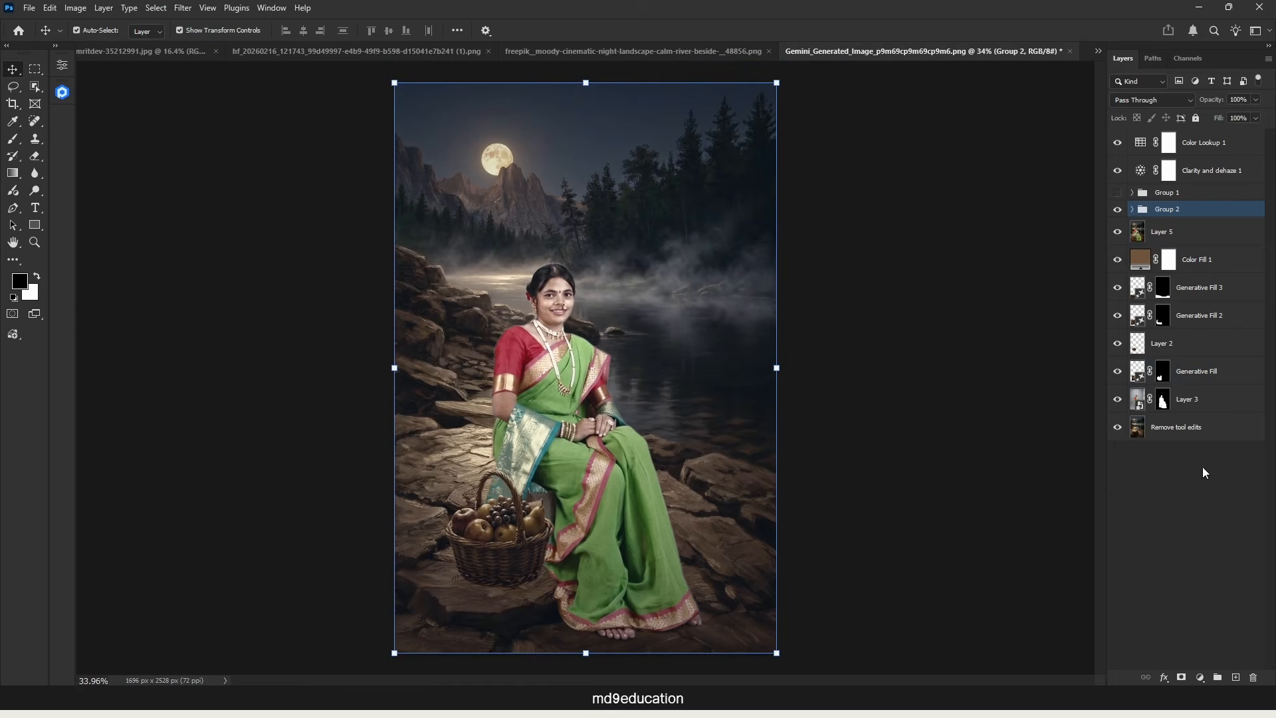
pyautogui.click(1187, 476)
pyautogui.click(1197, 142)
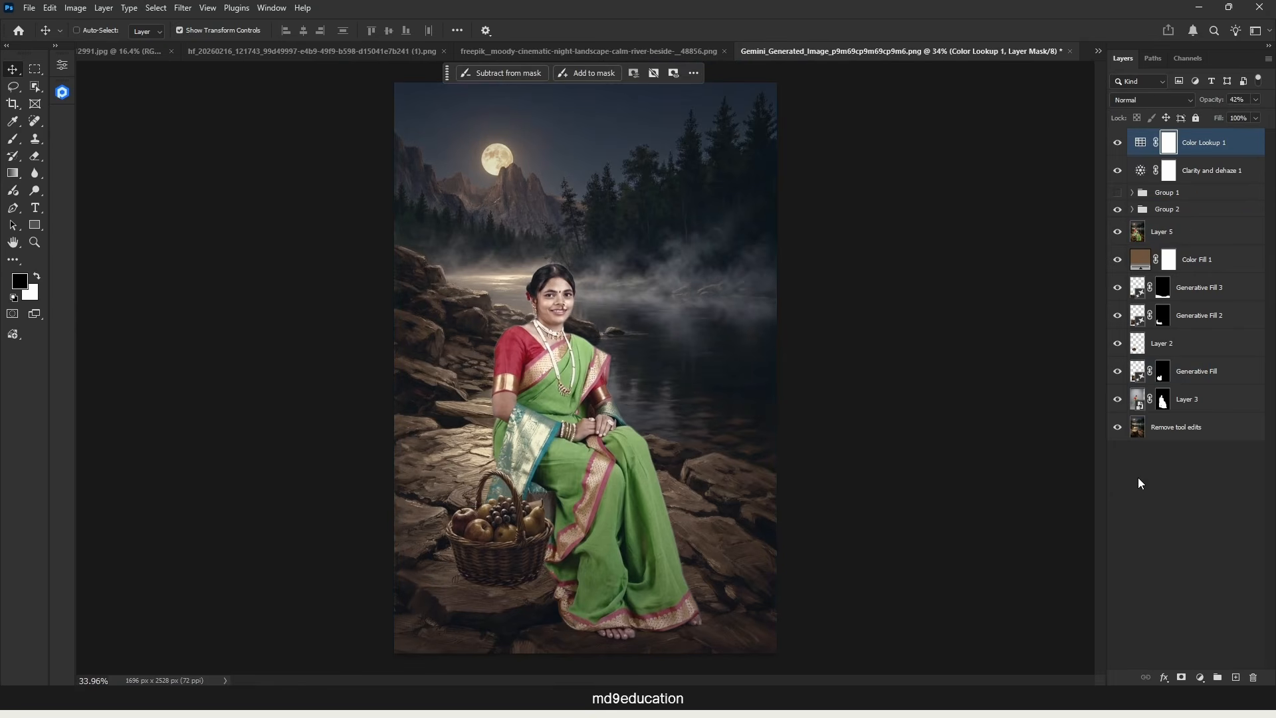
pyautogui.hotkey('ctrl', 'shift', 'alt', 'e')
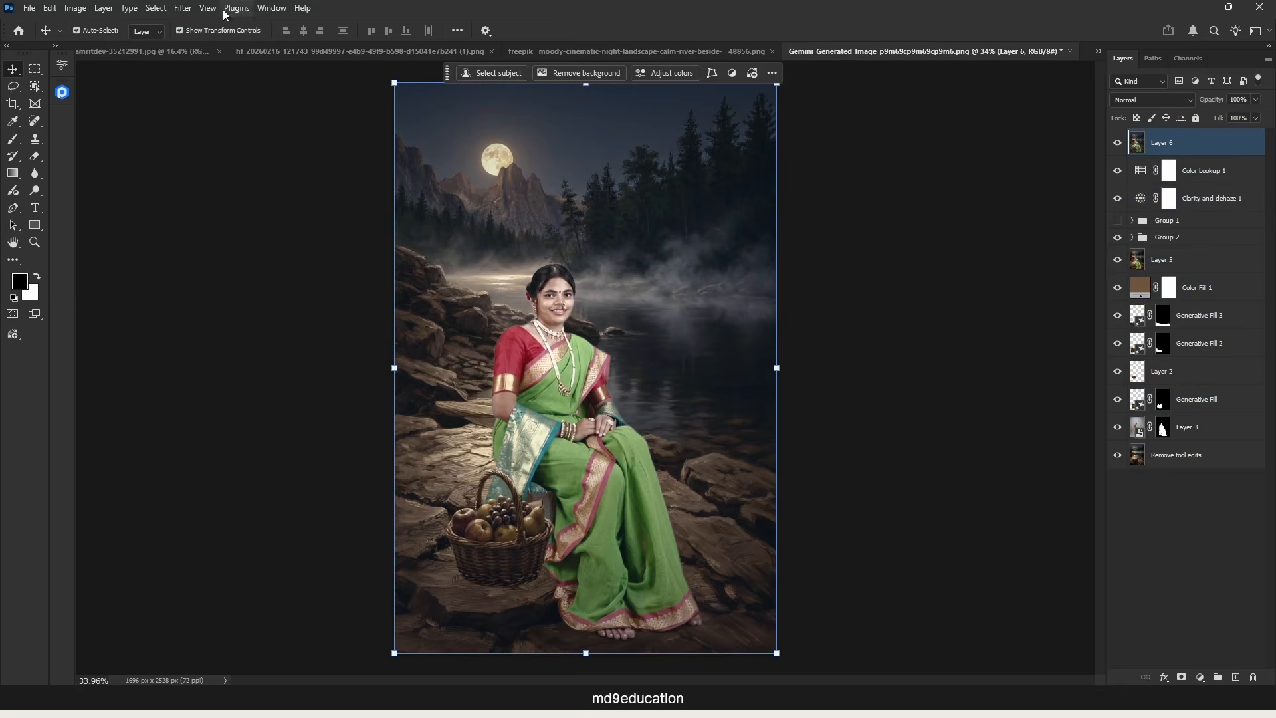
# Step: Open the merged layer in the Camera Raw Filter and apply the Auto adjustments
pyautogui.click(182, 8)
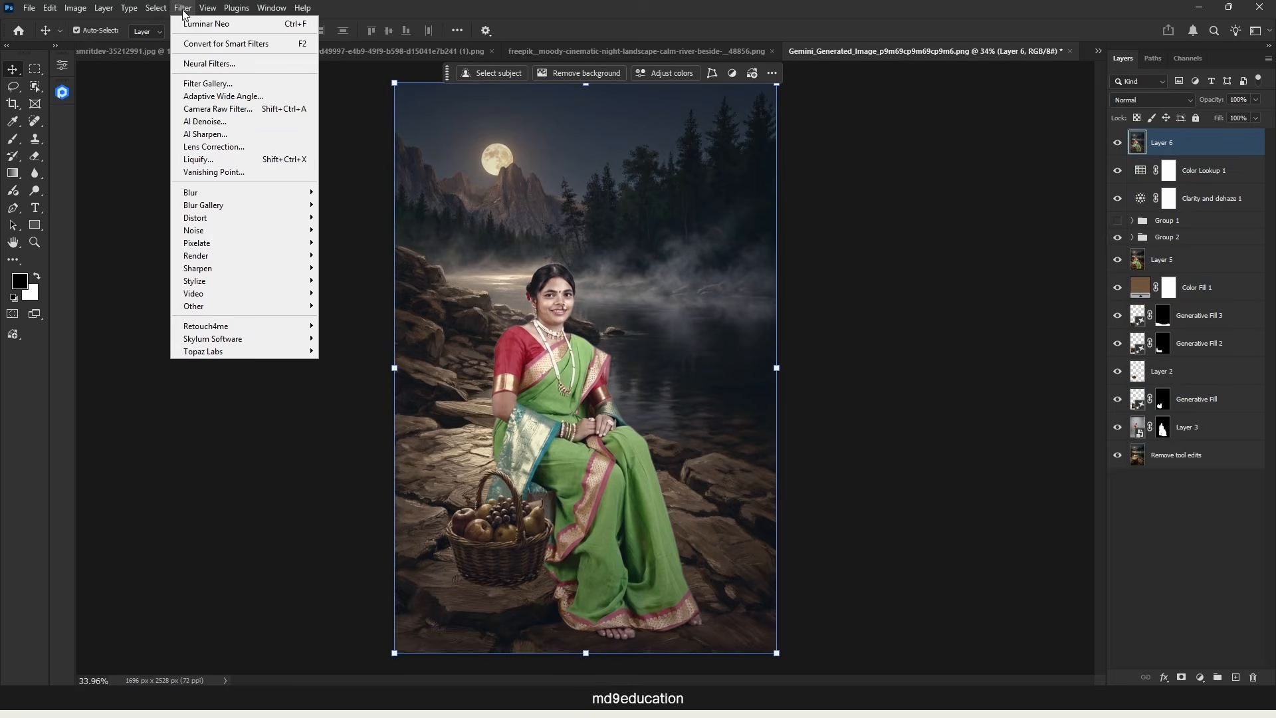
pyautogui.click(226, 109)
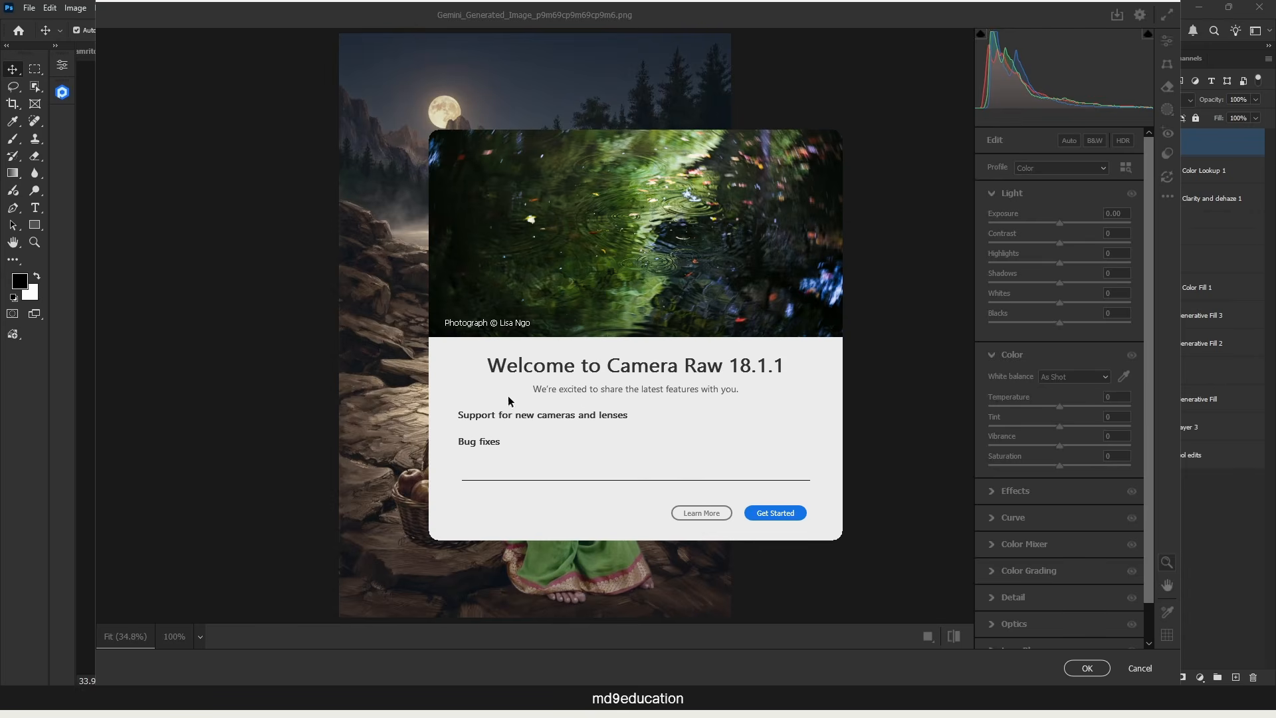
pyautogui.click(787, 513)
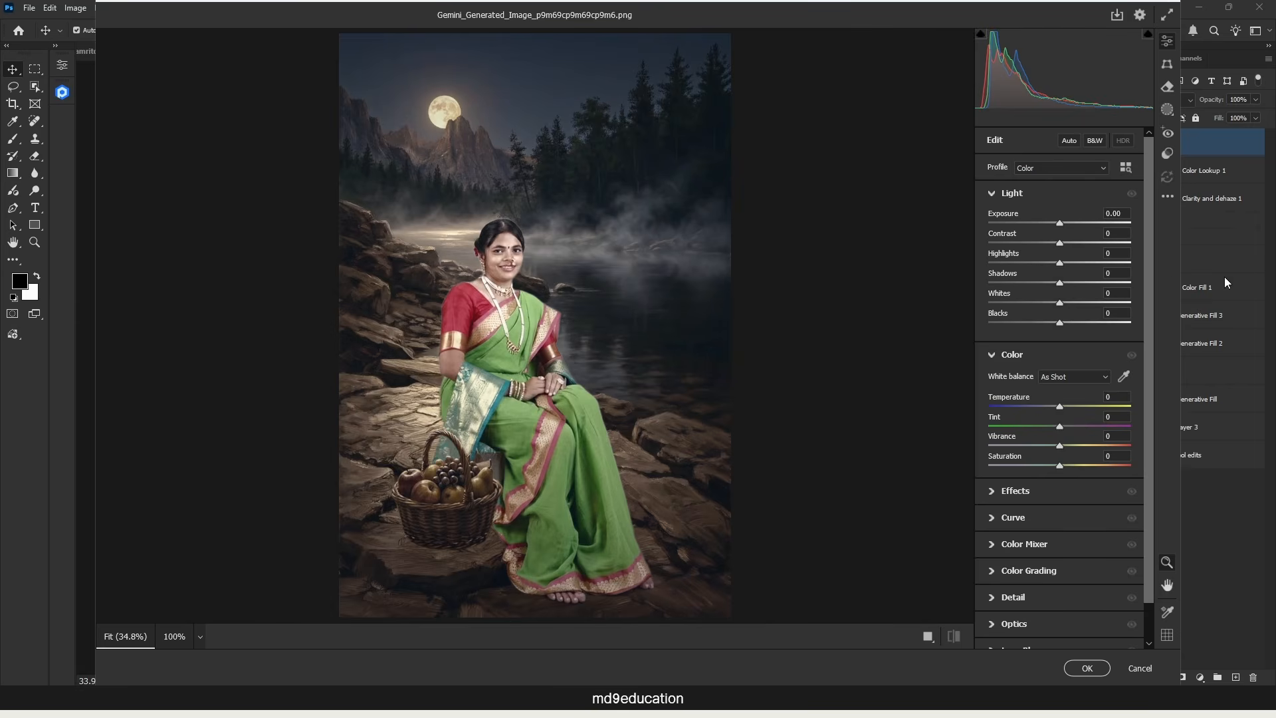
pyautogui.click(1070, 141)
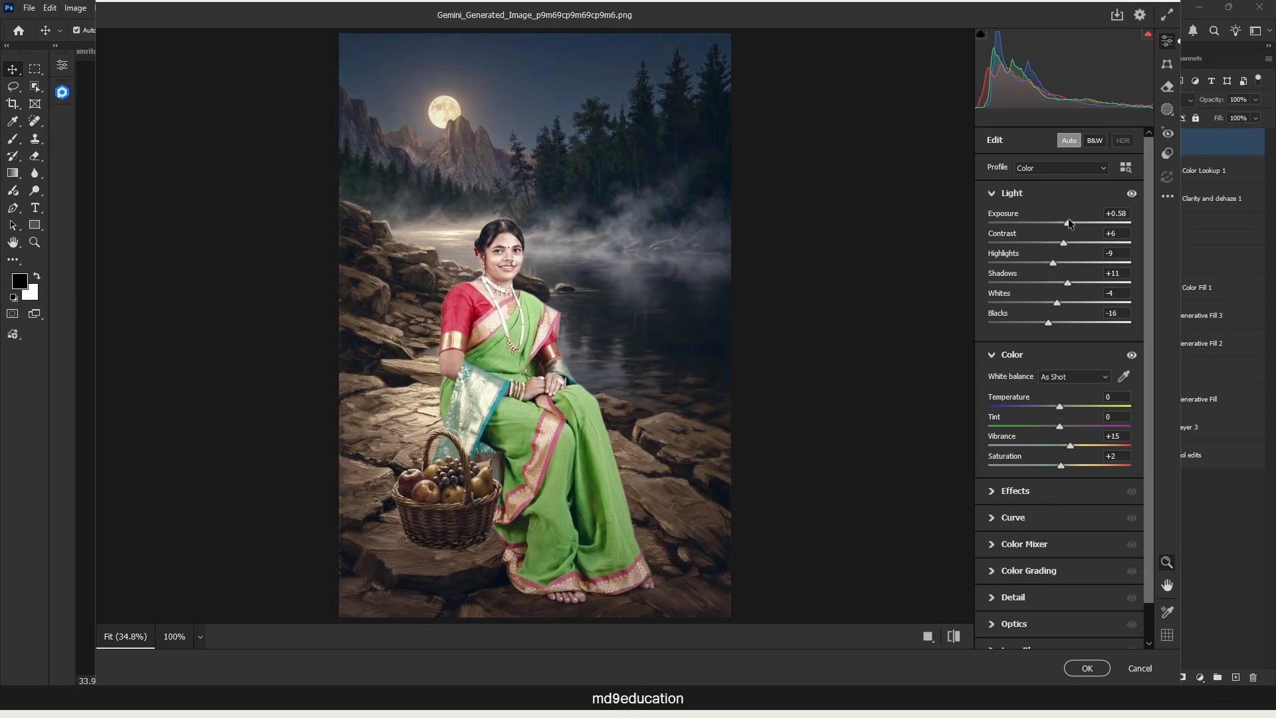
# Step: Set Exposure to +0.35, Highlights -3, Shadows -24, Whites -6, Blacks -26, Vibrance +28 and Saturation 0
pyautogui.moveTo(1069, 223); pyautogui.dragTo(1065, 227)
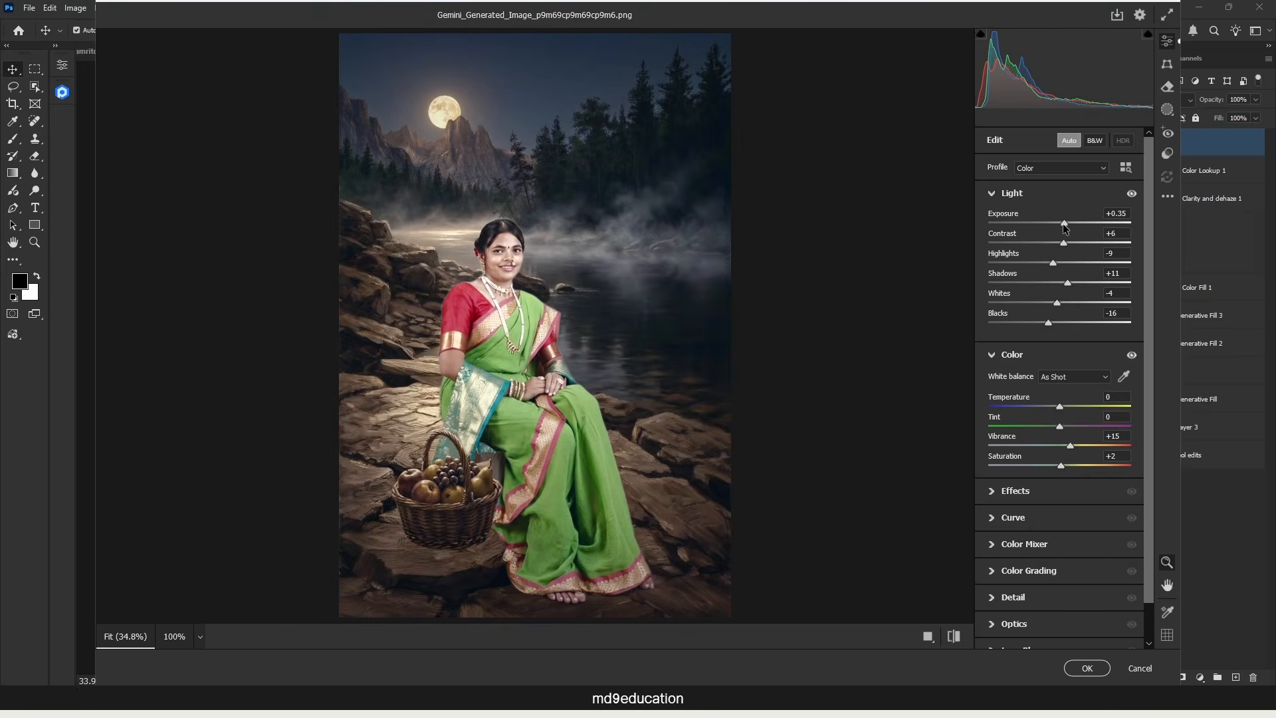
pyautogui.moveTo(1053, 263); pyautogui.dragTo(1042, 323)
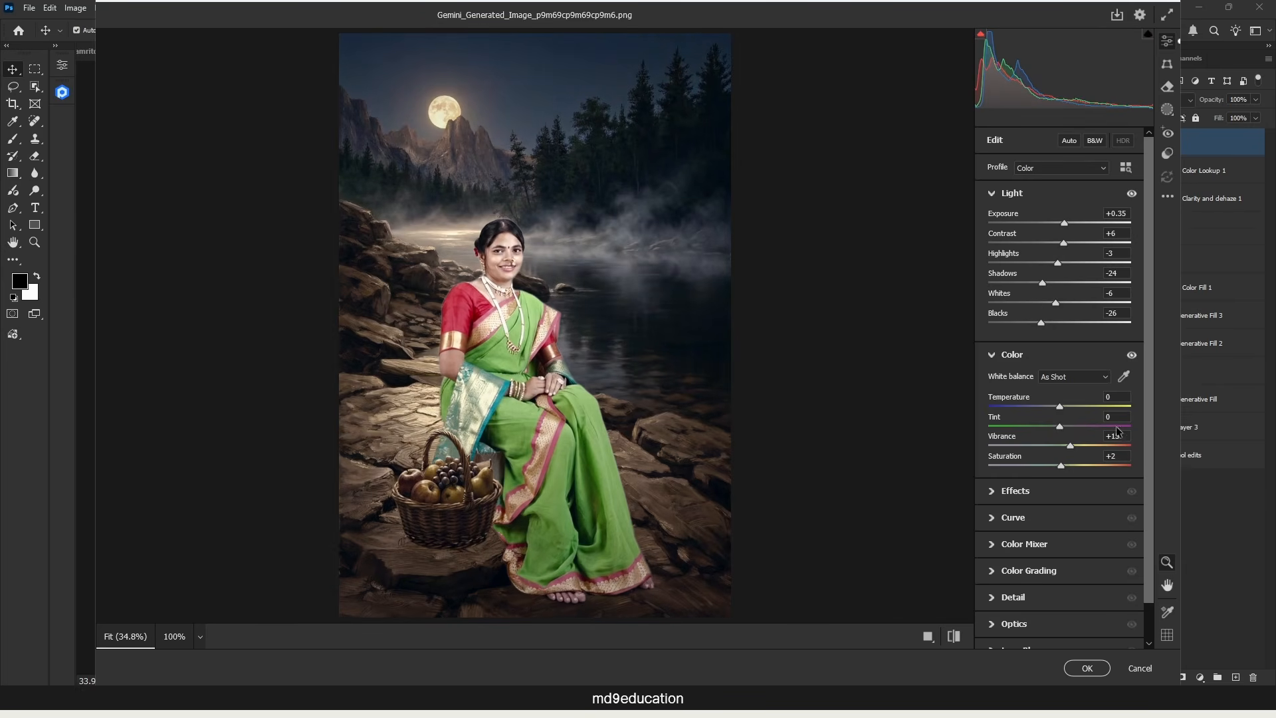
pyautogui.moveTo(1071, 446)
pyautogui.mouseDown()
pyautogui.moveTo(1095, 444)
pyautogui.moveTo(1031, 452)
pyautogui.moveTo(1082, 445)
pyautogui.moveTo(1057, 465)
pyautogui.moveTo(1085, 468)
pyautogui.moveTo(1060, 465)
pyautogui.mouseUp()
pyautogui.write('0')
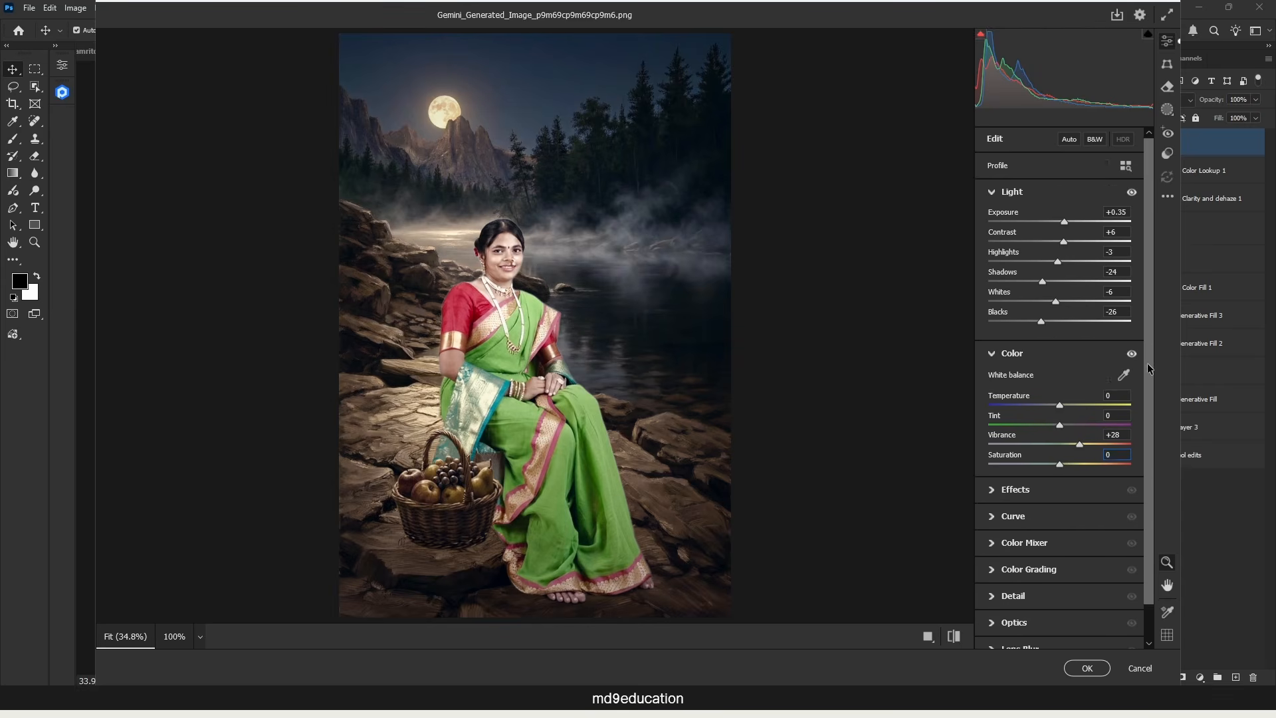
# Step: Sharpen the image's edges in the Detail settings with Sharpening 150 and Masking 92
pyautogui.scroll(-1, 1150, 439)
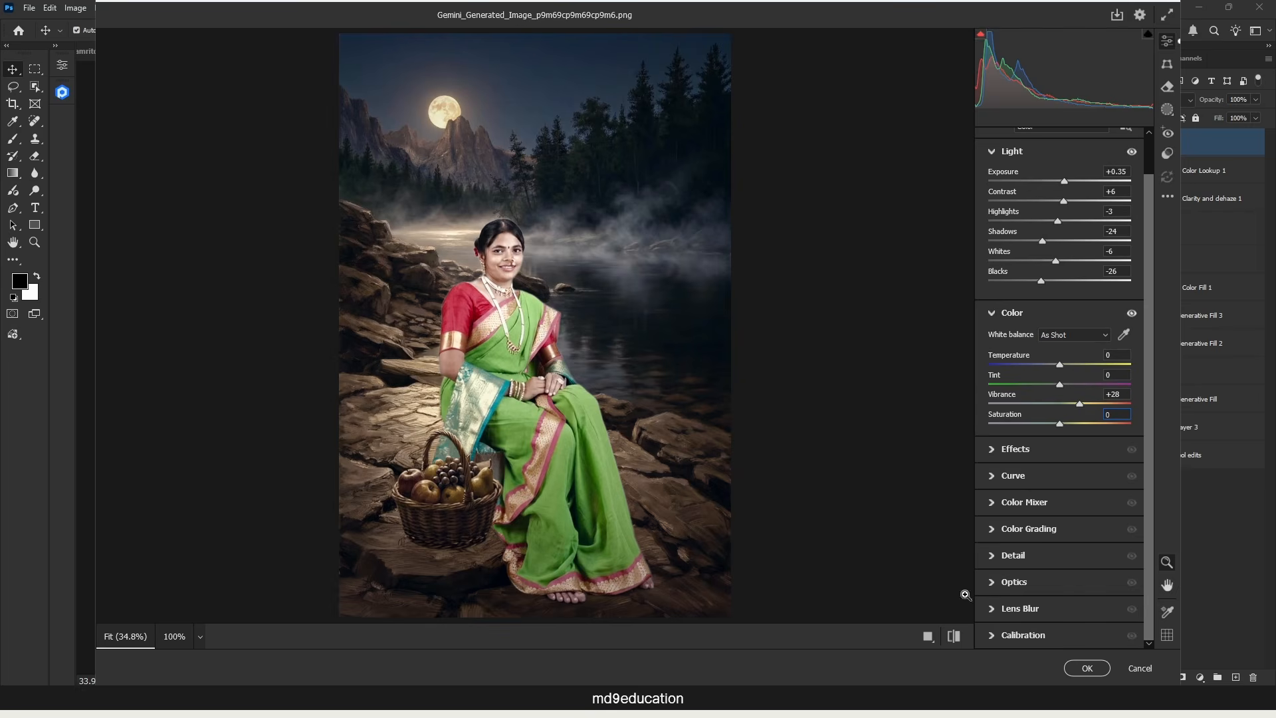
pyautogui.click(993, 558)
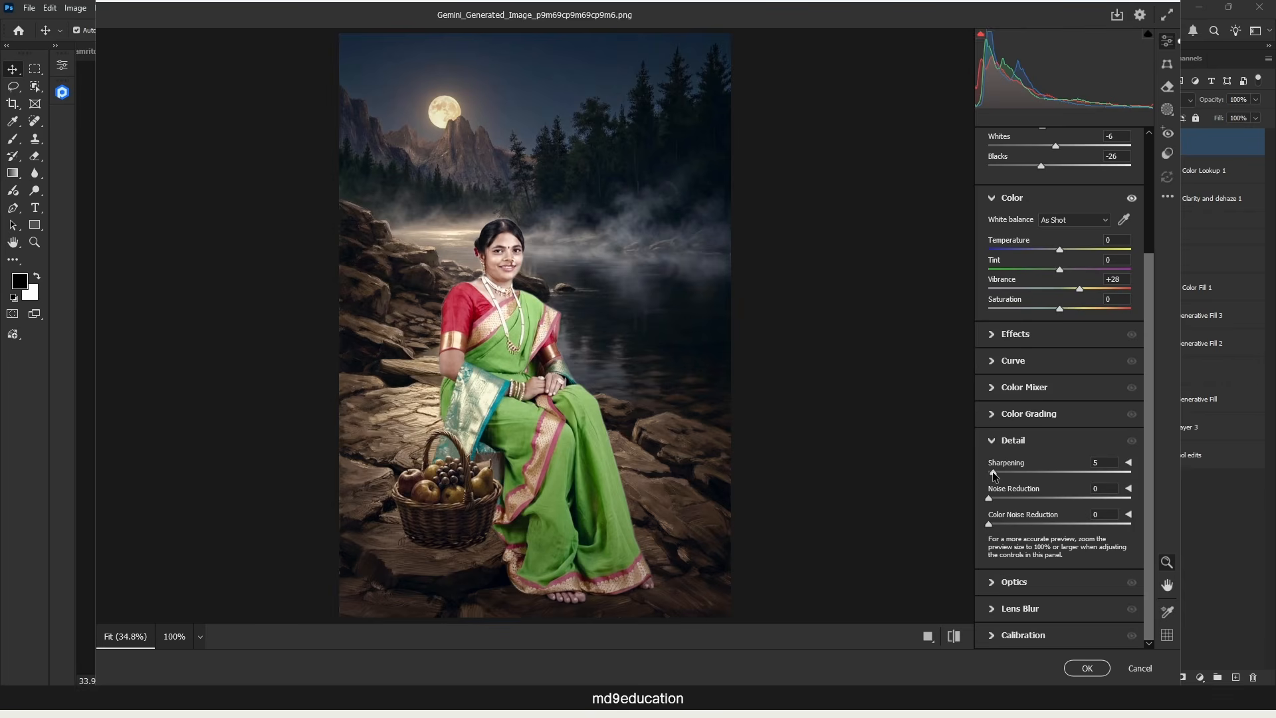
pyautogui.click(1129, 462)
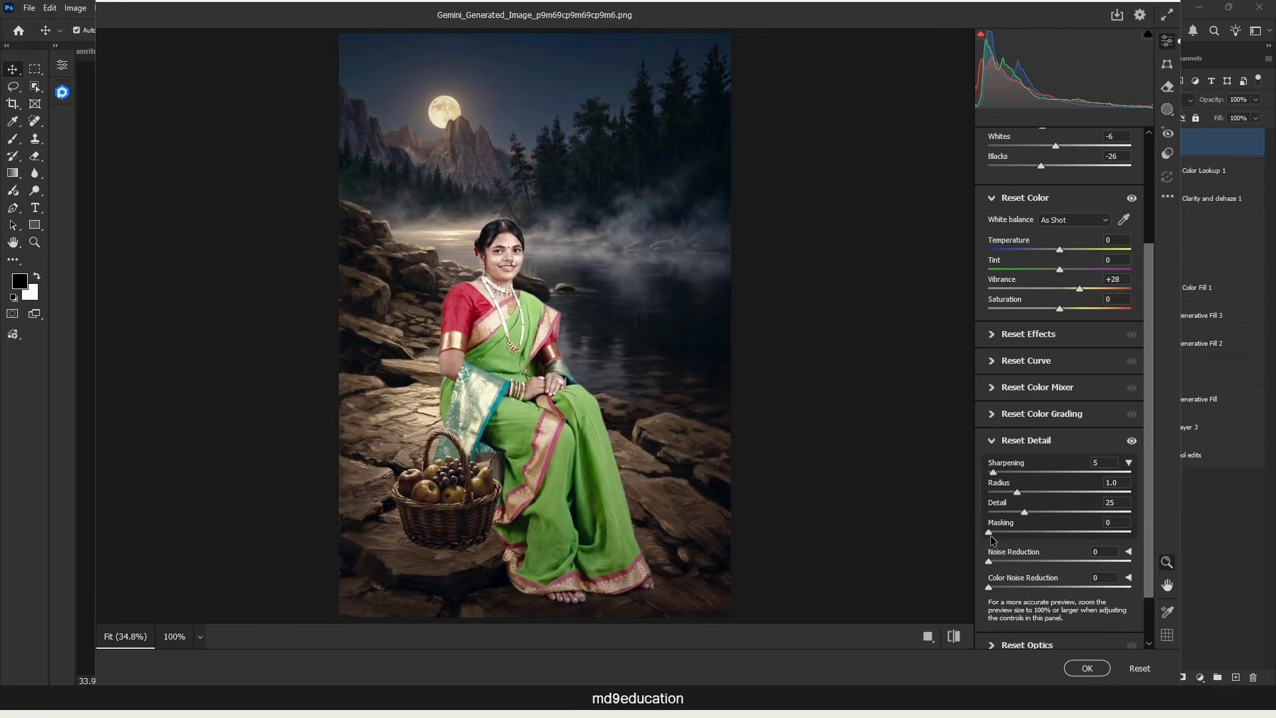
pyautogui.moveTo(989, 533); pyautogui.dragTo(1123, 533)
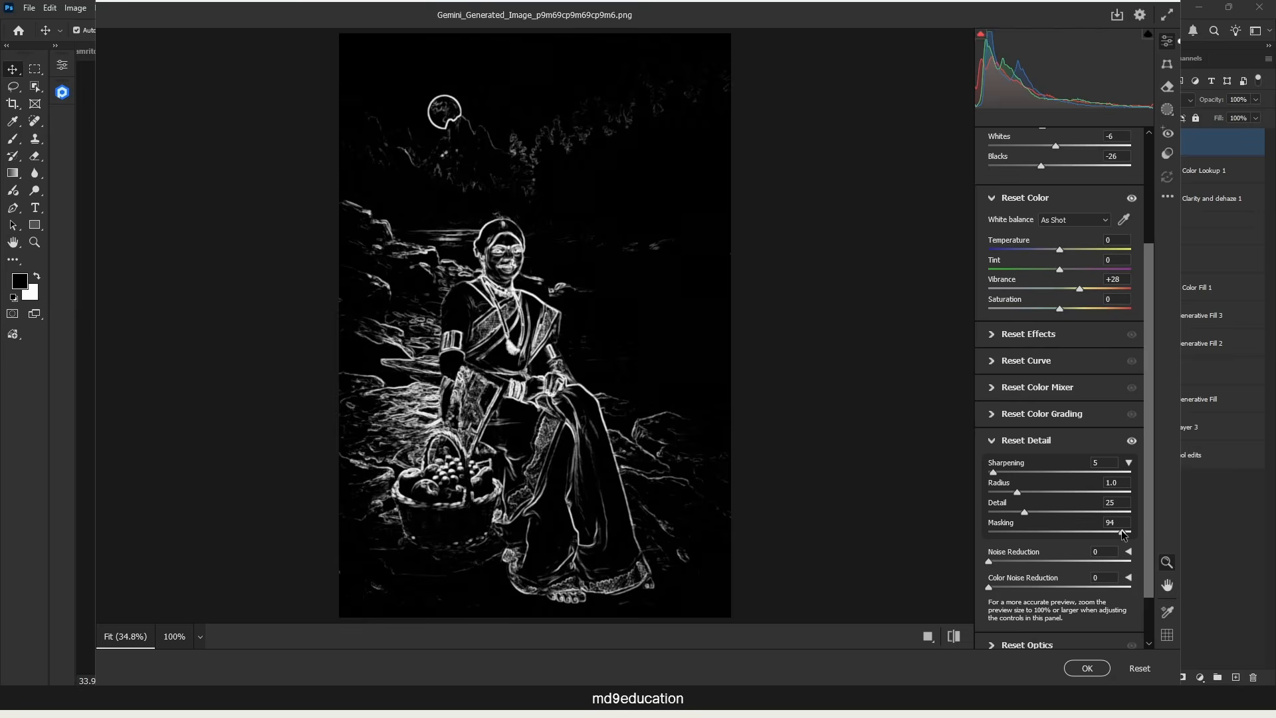
pyautogui.moveTo(1123, 535)
pyautogui.mouseDown()
pyautogui.moveTo(1093, 532)
pyautogui.moveTo(1118, 529)
pyautogui.mouseUp()
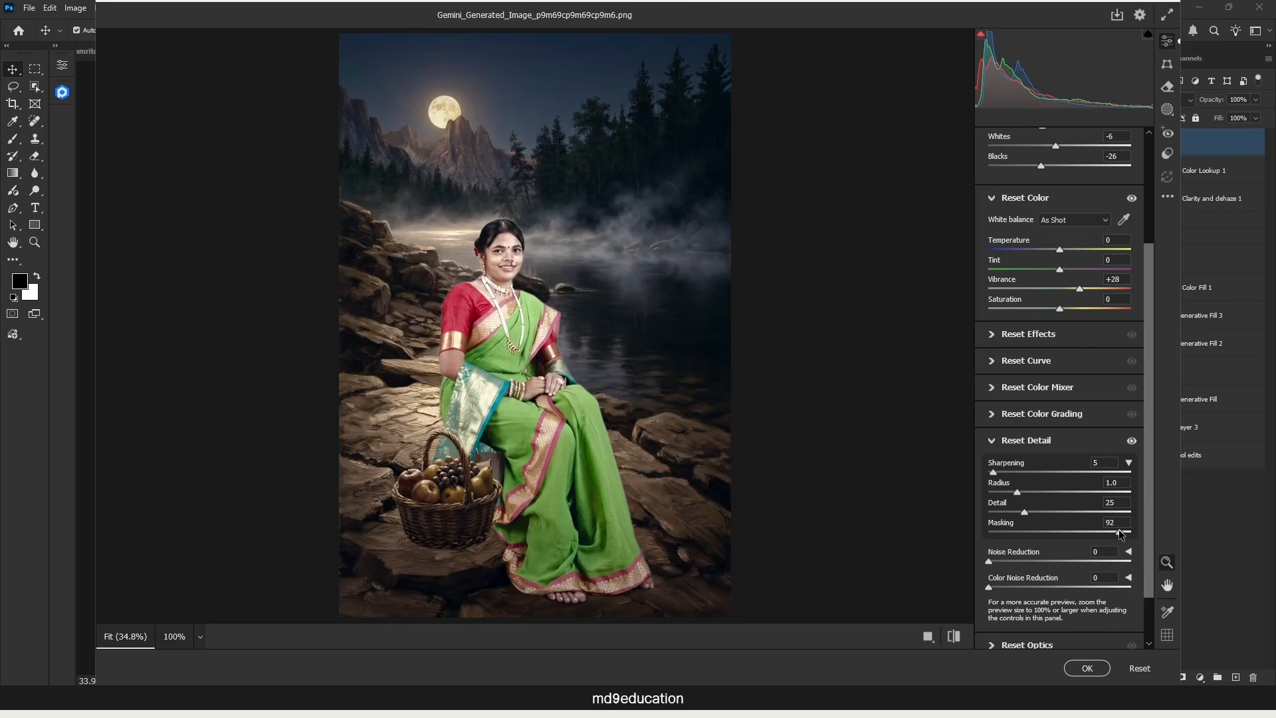
pyautogui.moveTo(993, 472); pyautogui.dragTo(1175, 483)
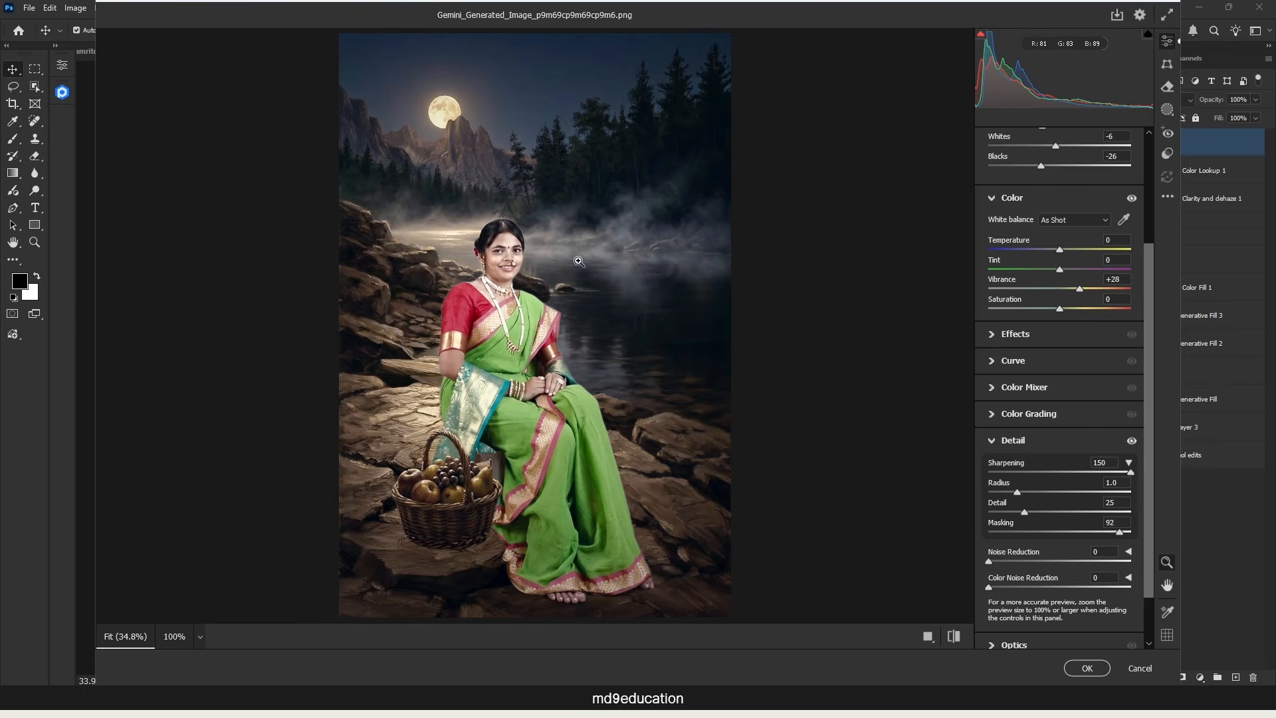
pyautogui.scroll(-1, 1146, 529)
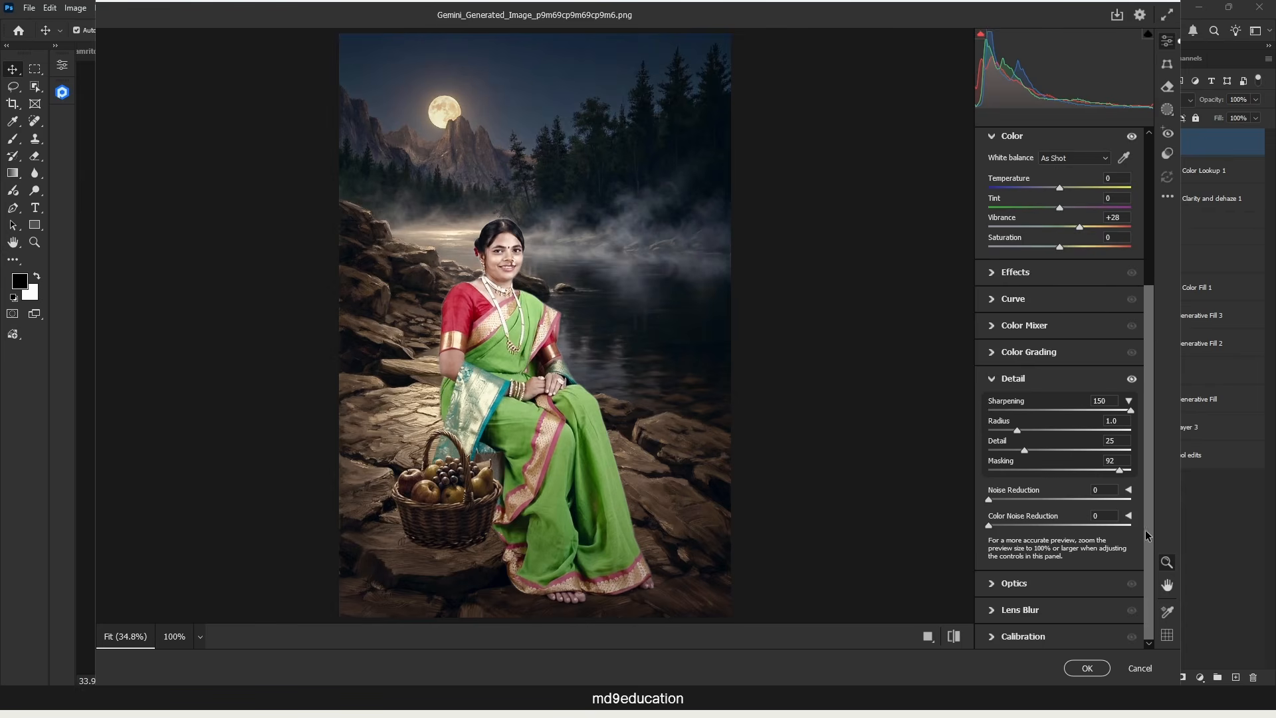
# Step: Calibrate Red Primary to Hue -1 and Saturation +5, Green Primary to Hue -14 and Saturation +30, Blue Primary Saturation to +10, and apply the filter
pyautogui.scroll(-1, 1143, 551)
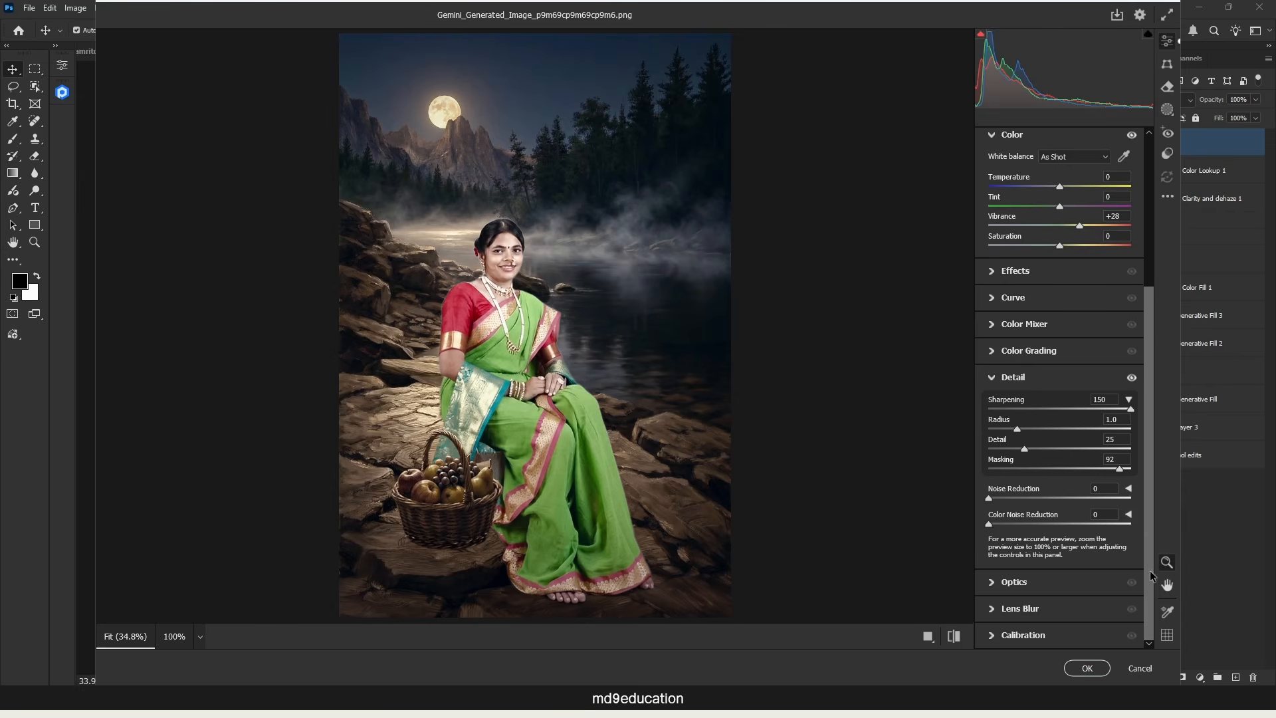
pyautogui.click(1065, 642)
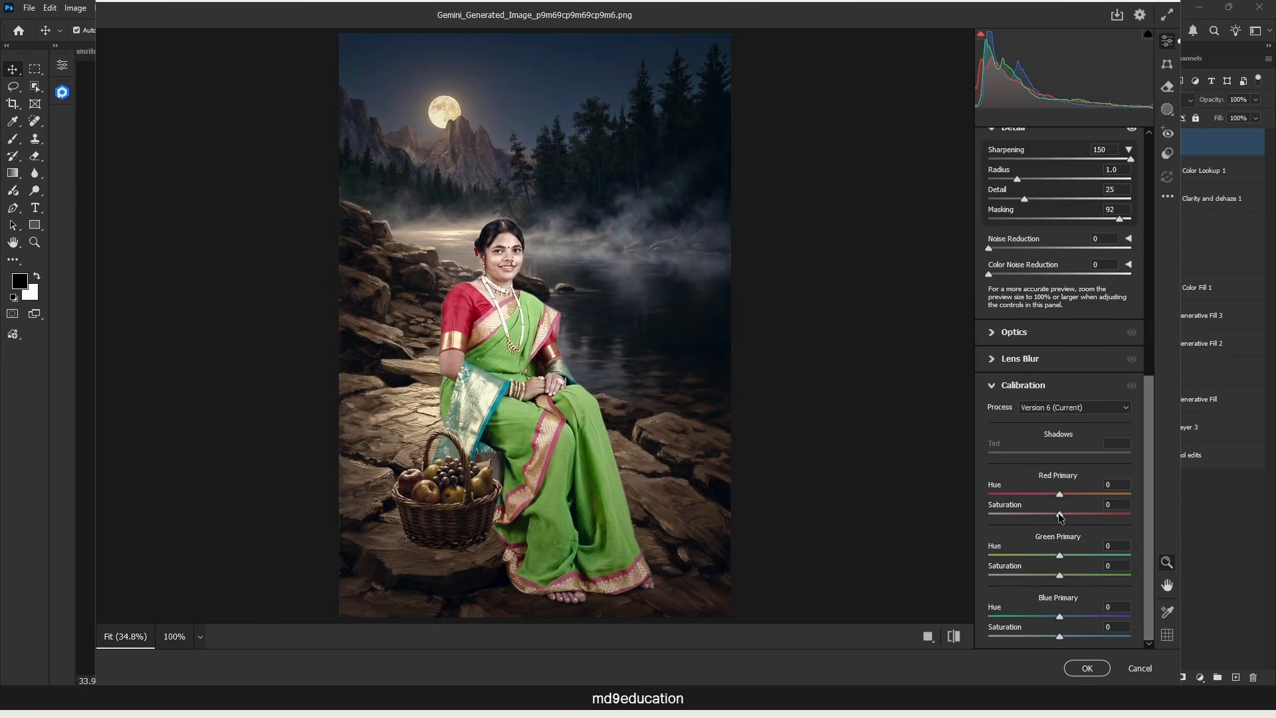
pyautogui.moveTo(1061, 514)
pyautogui.mouseDown()
pyautogui.moveTo(1038, 515)
pyautogui.moveTo(1074, 516)
pyautogui.moveTo(1057, 494)
pyautogui.mouseUp()
pyautogui.moveTo(1059, 576); pyautogui.dragTo(1094, 578)
pyautogui.moveTo(1060, 636); pyautogui.dragTo(1067, 636)
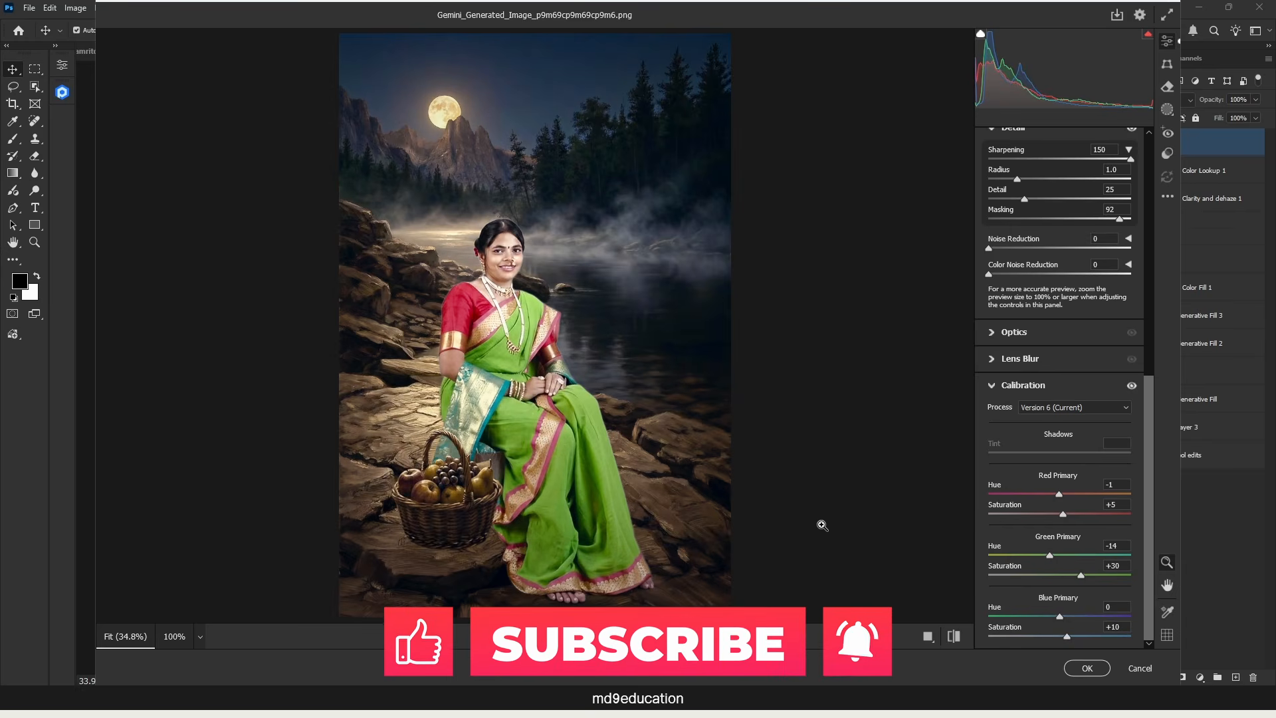
pyautogui.click(1104, 671)
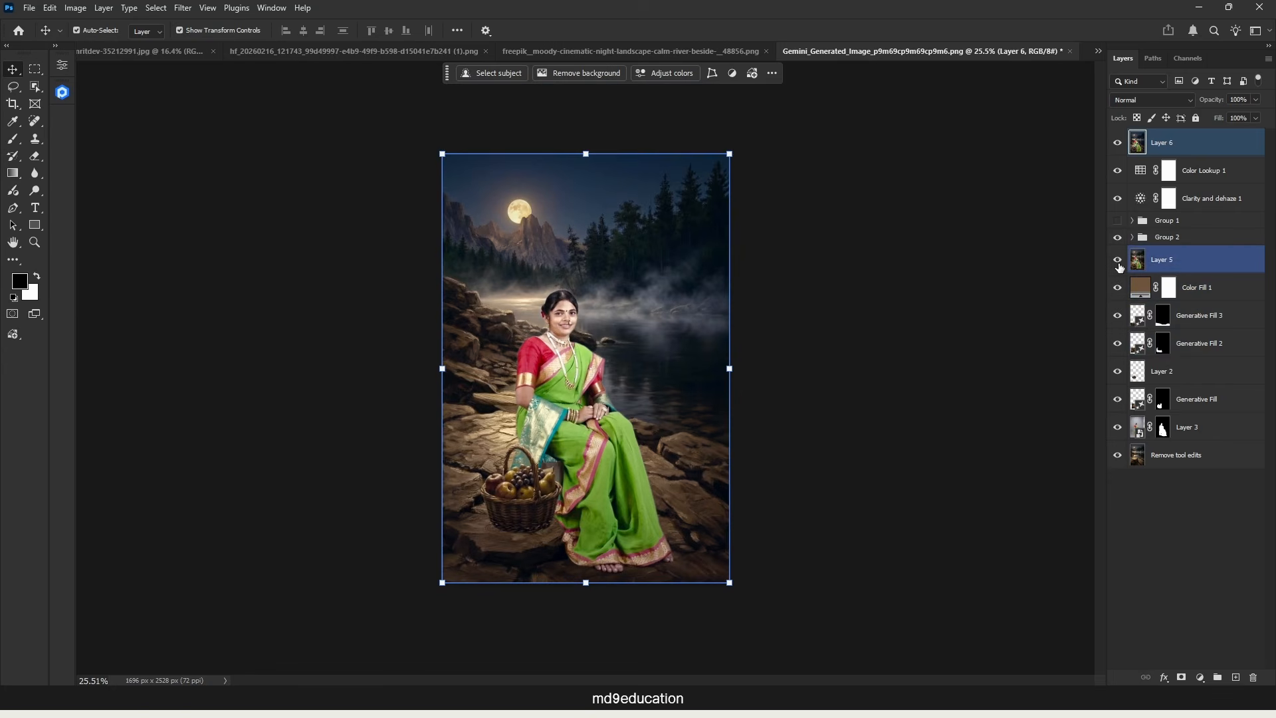
# Step: Compare the graded composite with the ungraded Layer 5 by showing that layer alone, then restore the other layers' visibility
pyautogui.keyDown('alt'); pyautogui.click(1119, 264); pyautogui.keyUp('alt')
pyautogui.keyDown('alt'); pyautogui.click(1119, 263); pyautogui.keyUp('alt')
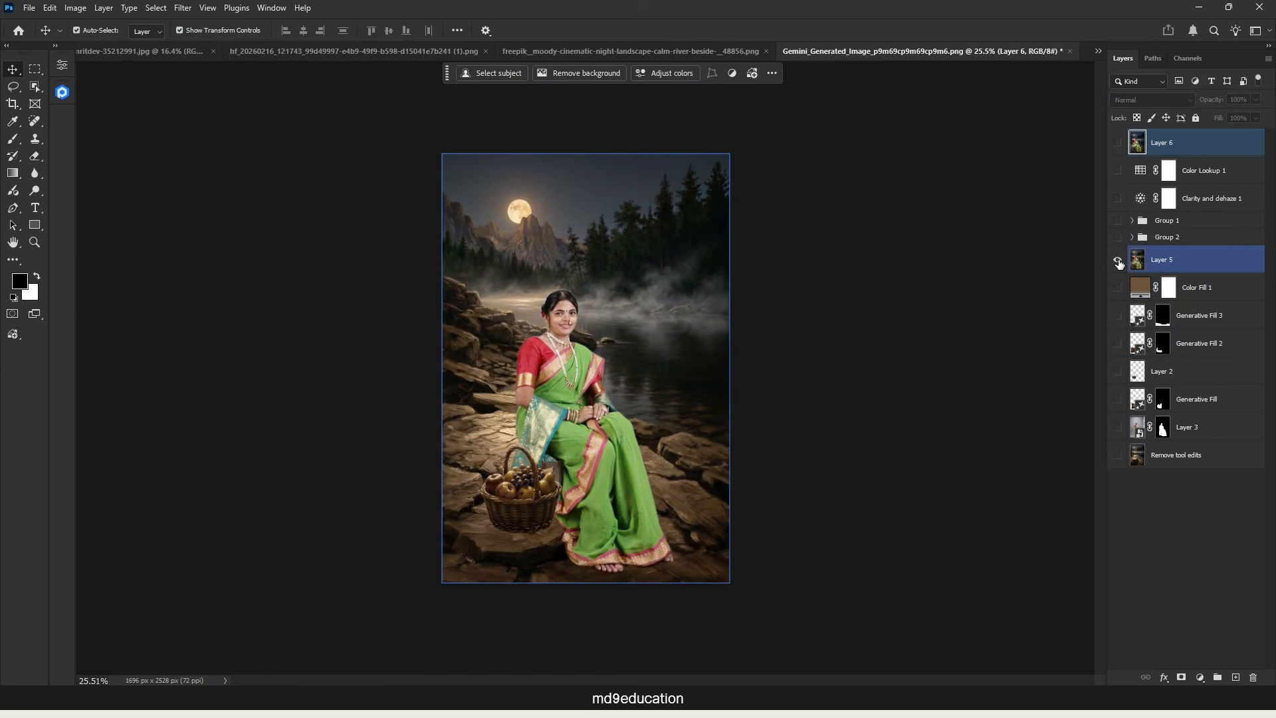
pyautogui.keyDown('alt'); pyautogui.click(1120, 263); pyautogui.keyUp('alt')
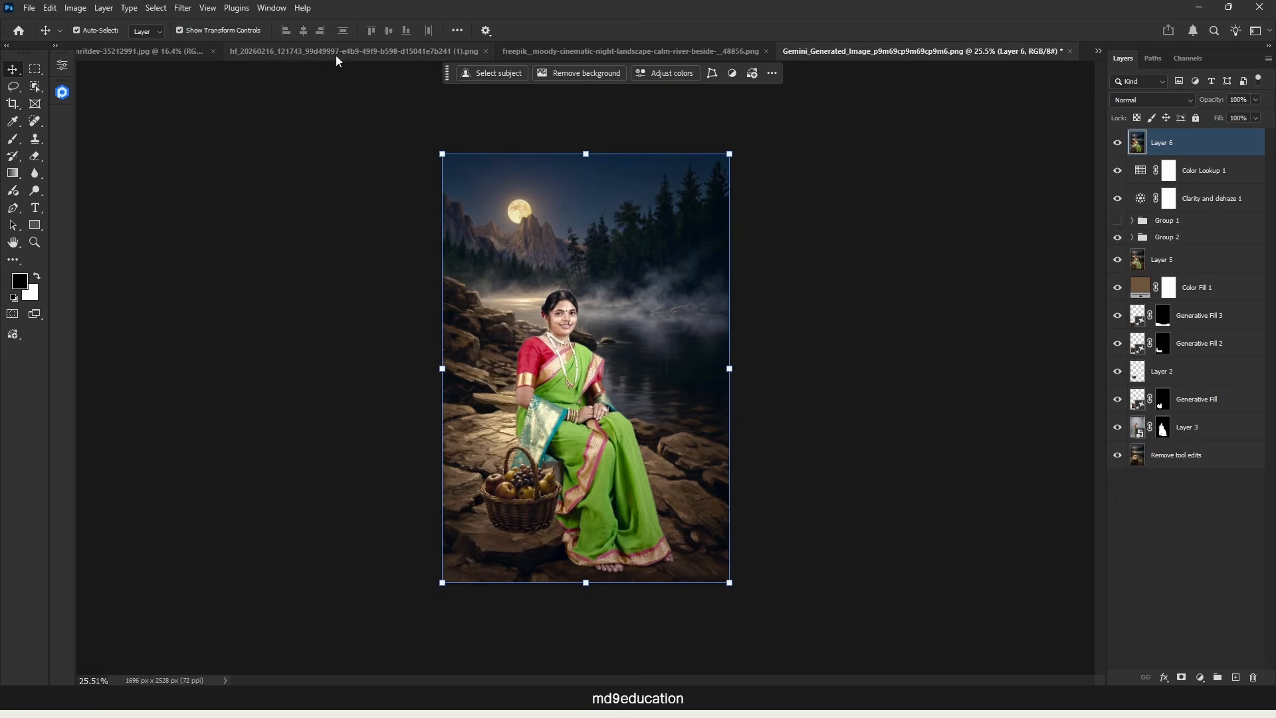
# Step: Examine the sepia river landscape and its written generation prompt on the two artboards of the freepik moody-cinematic document
pyautogui.click(660, 52)
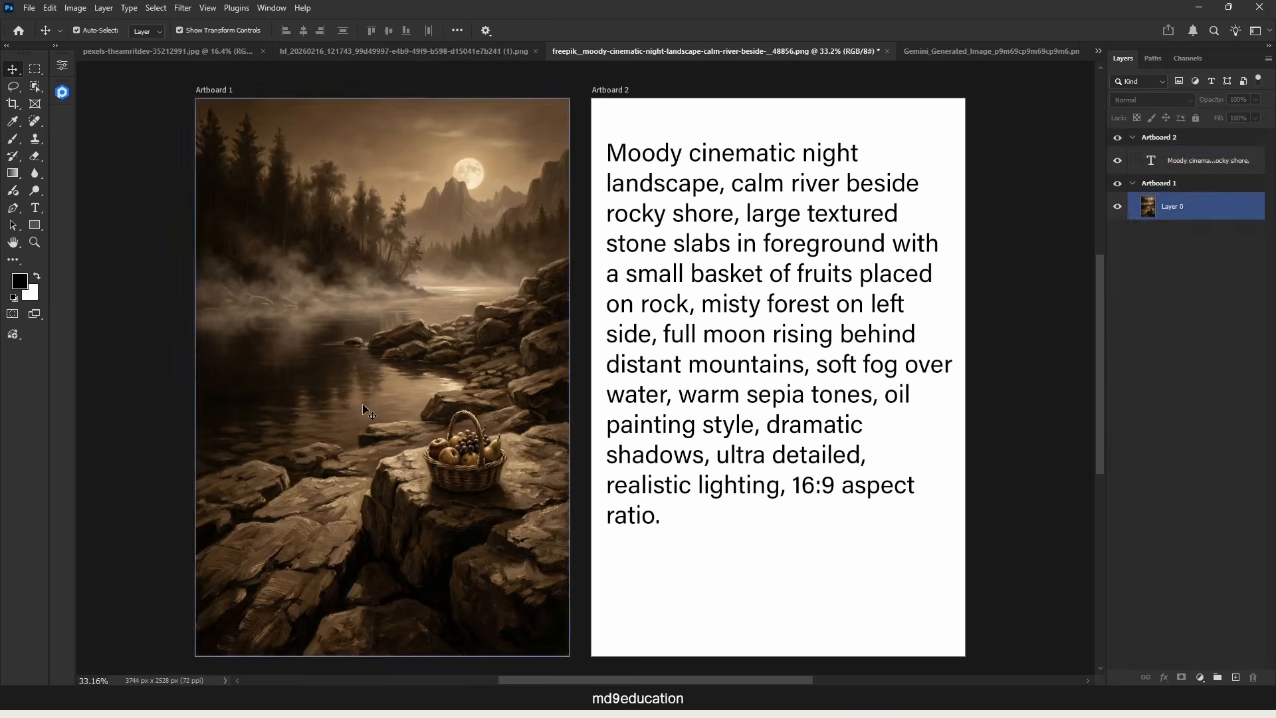
pyautogui.click(1015, 343)
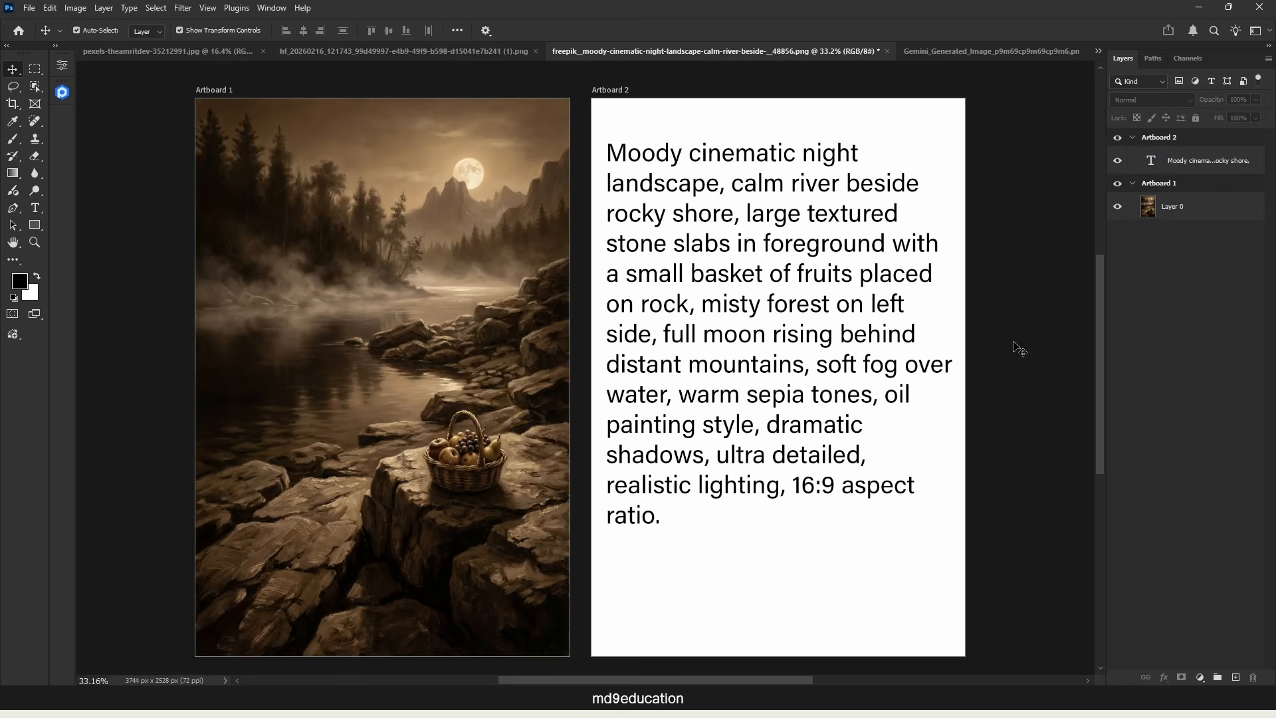
pyautogui.click(368, 278)
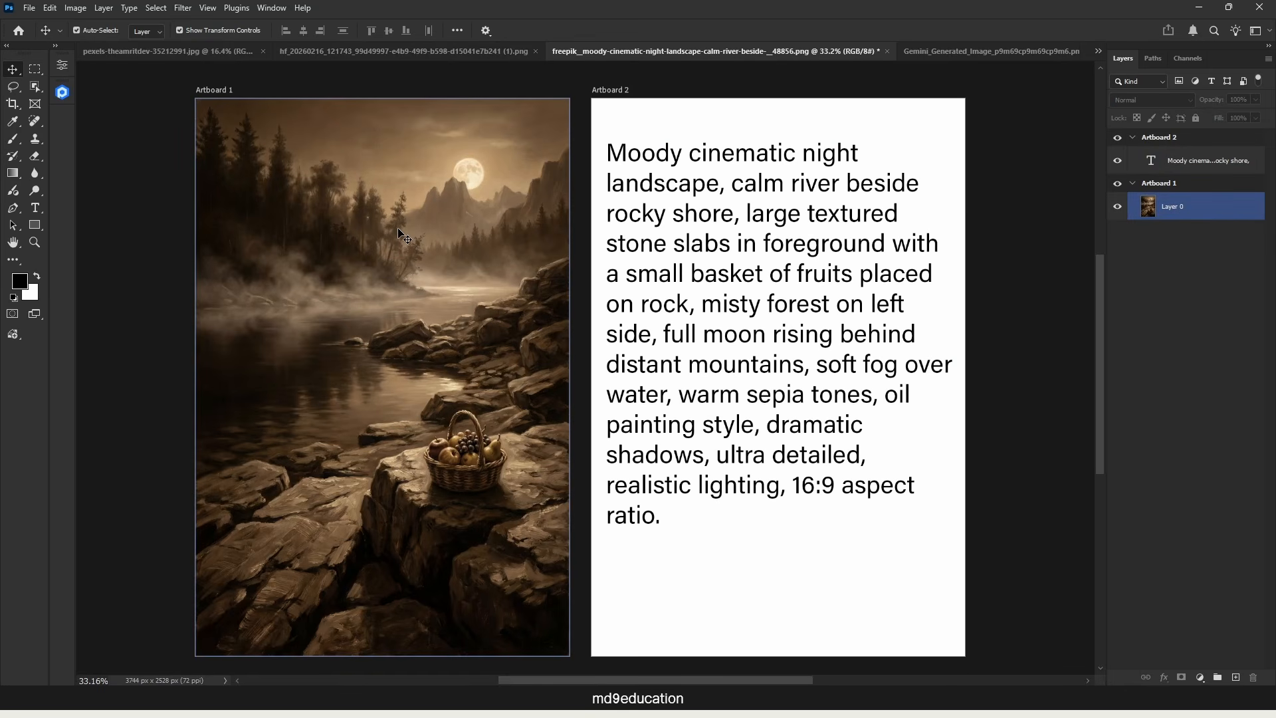
pyautogui.click(639, 584)
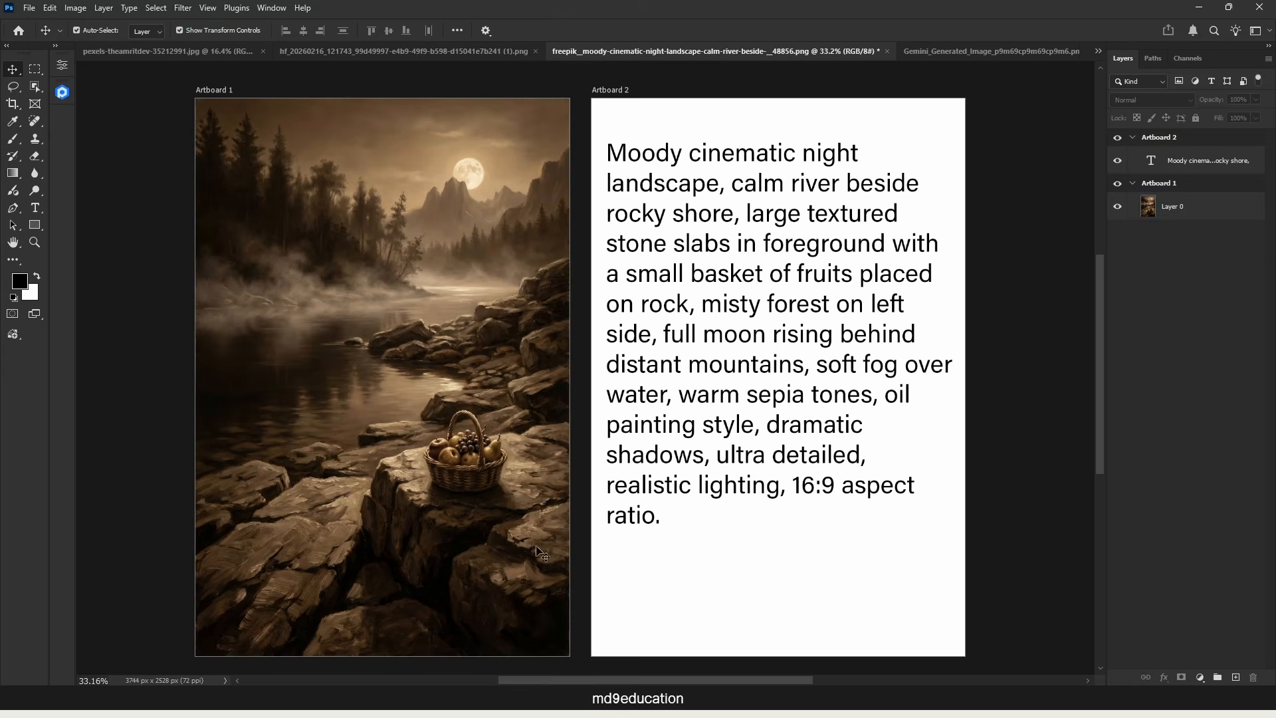
# Step: Switch to Google Gemini, examine the source image, the colorizing prompt and the generated landscape, and return to Photoshop
pyautogui.click(613, 699)
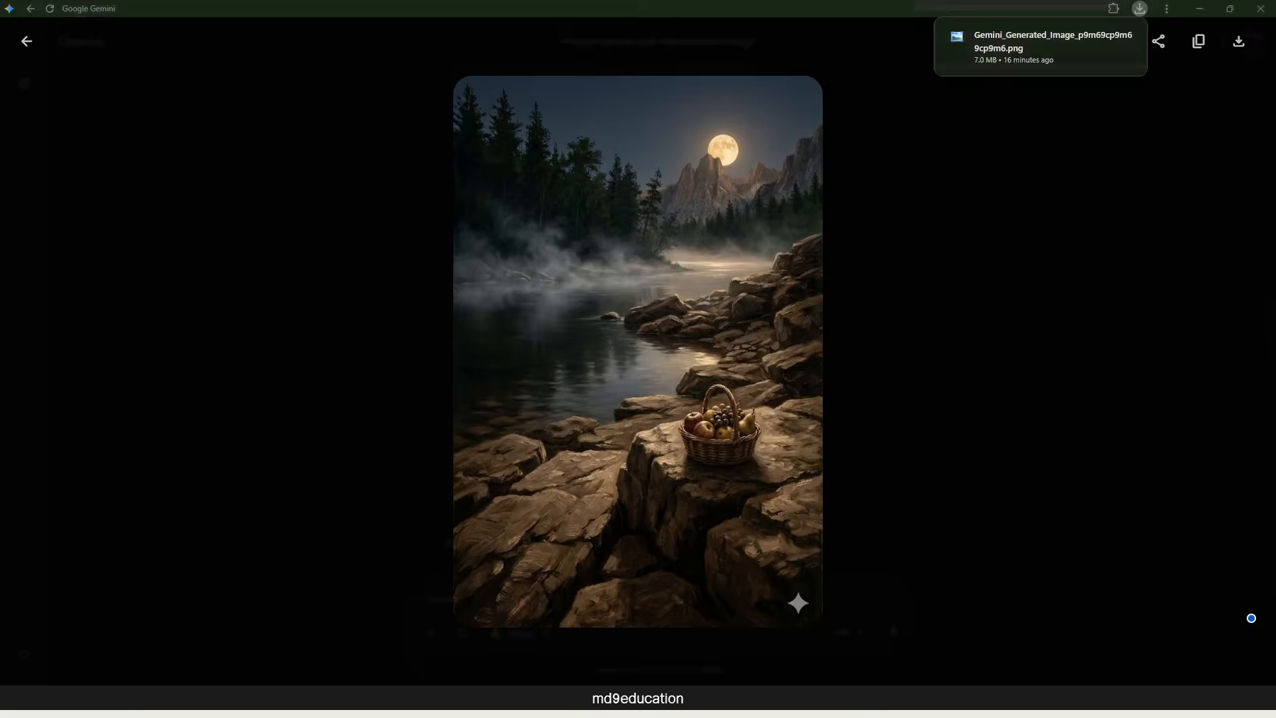
pyautogui.click(1186, 268)
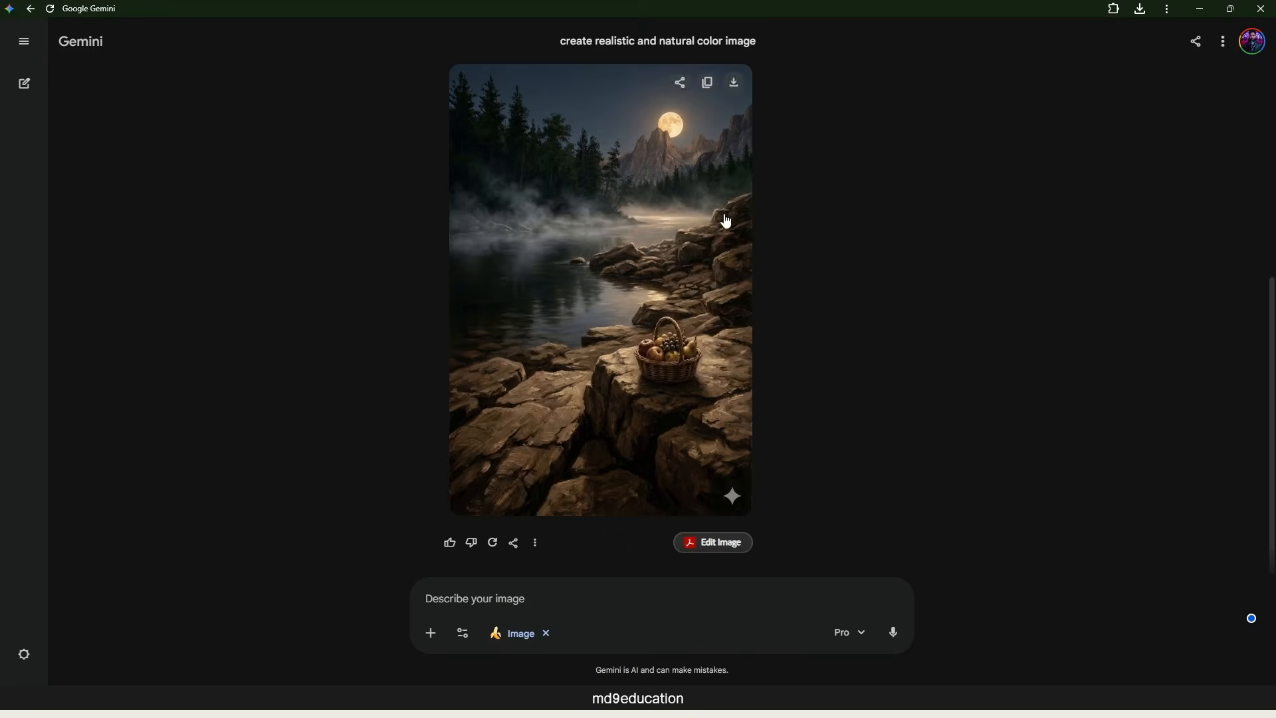
pyautogui.scroll(5, 812, 301)
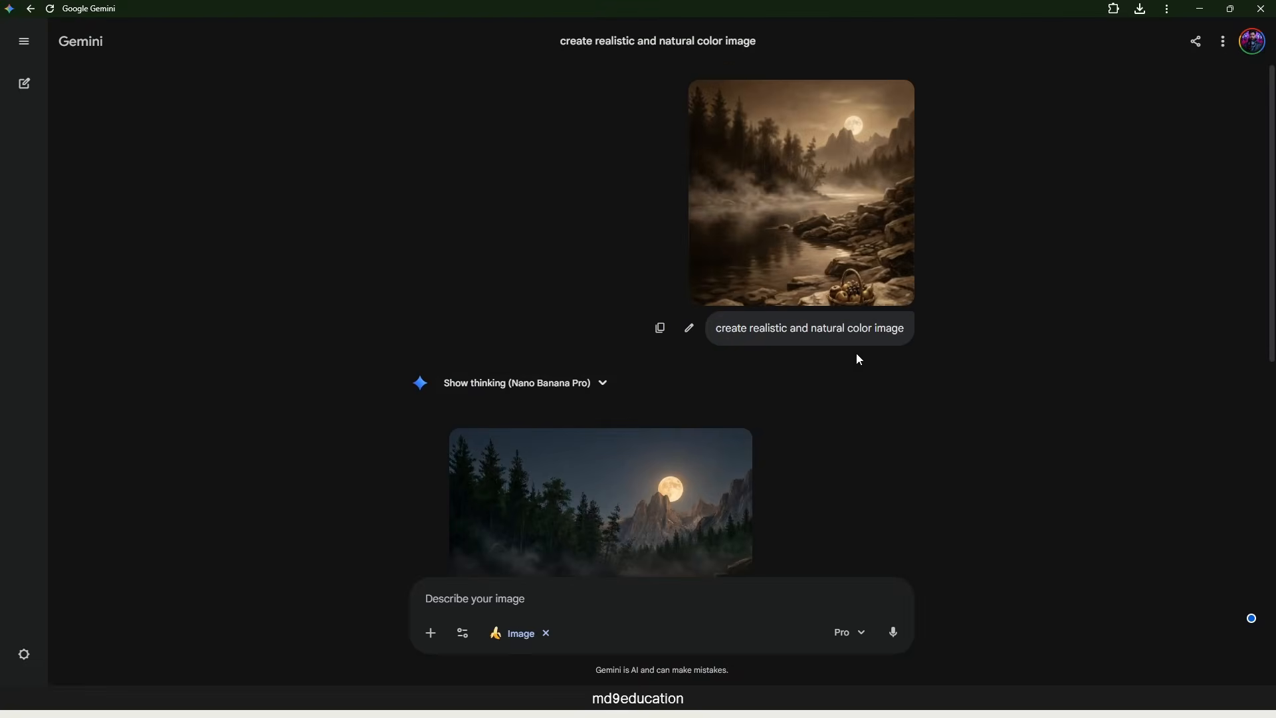
pyautogui.scroll(-3, 891, 342)
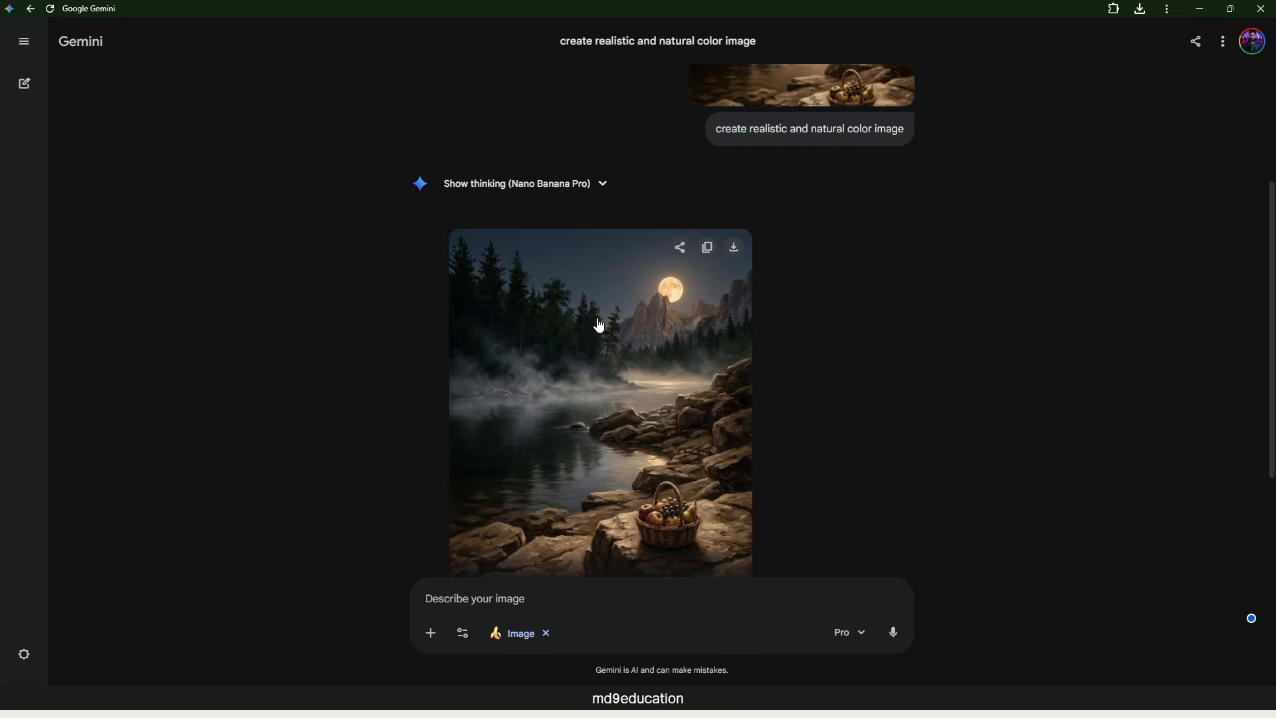
pyautogui.scroll(-3, 598, 325)
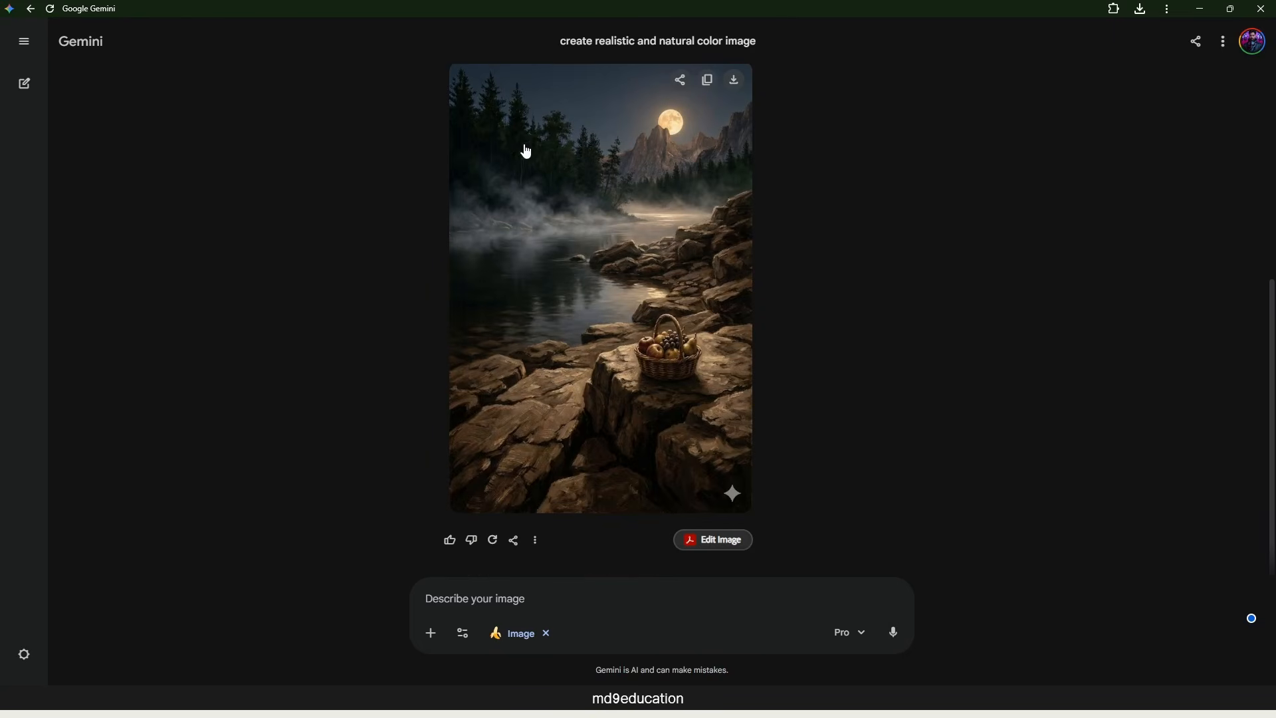
pyautogui.click(585, 335)
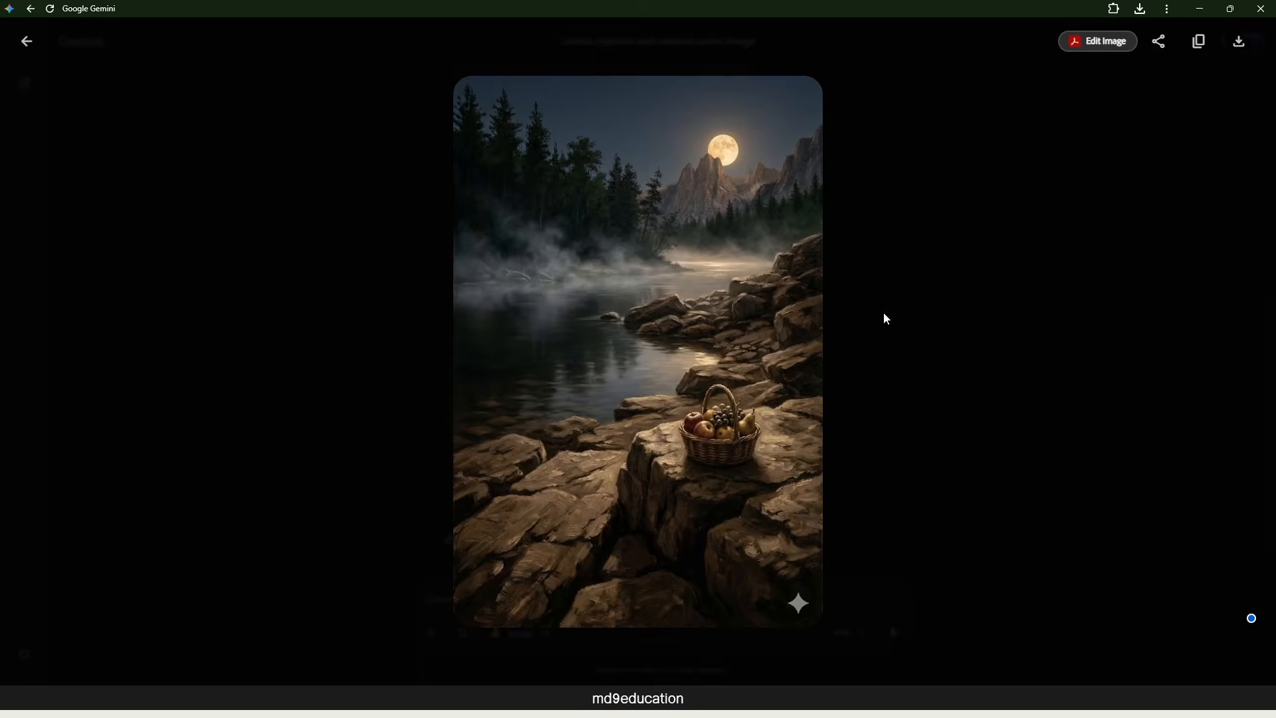
pyautogui.click(953, 257)
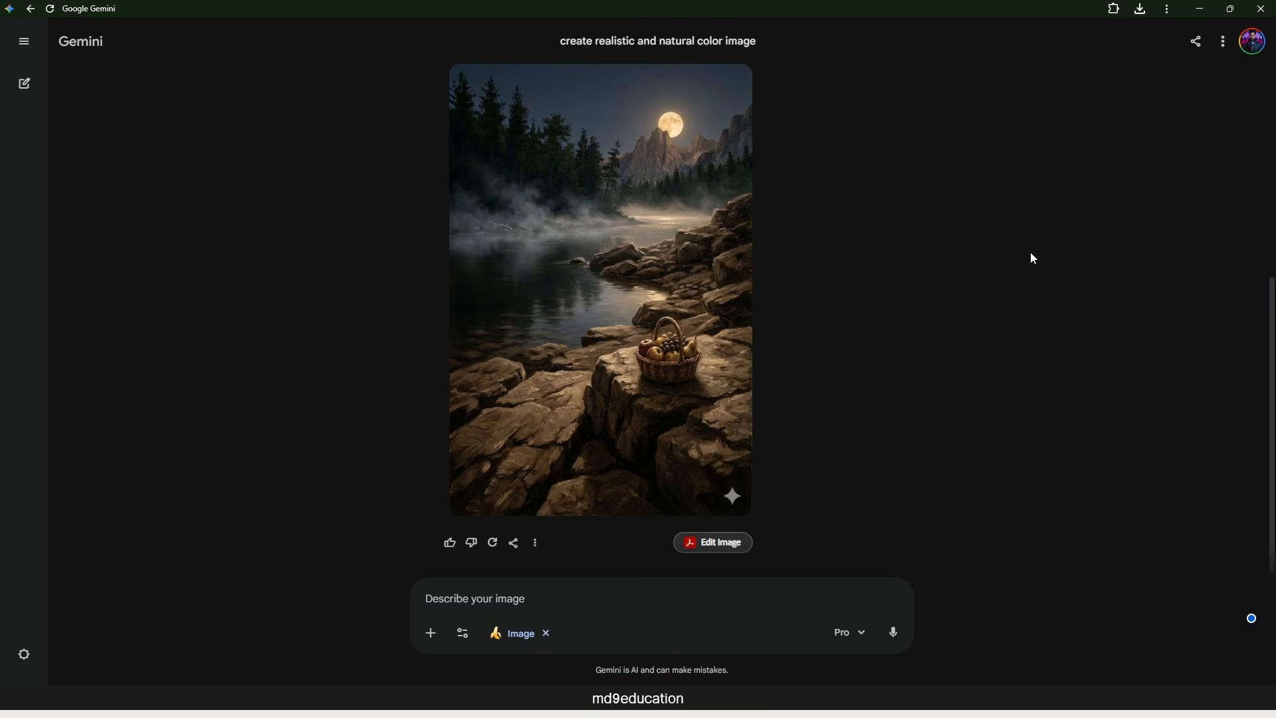
pyautogui.click(1200, 9)
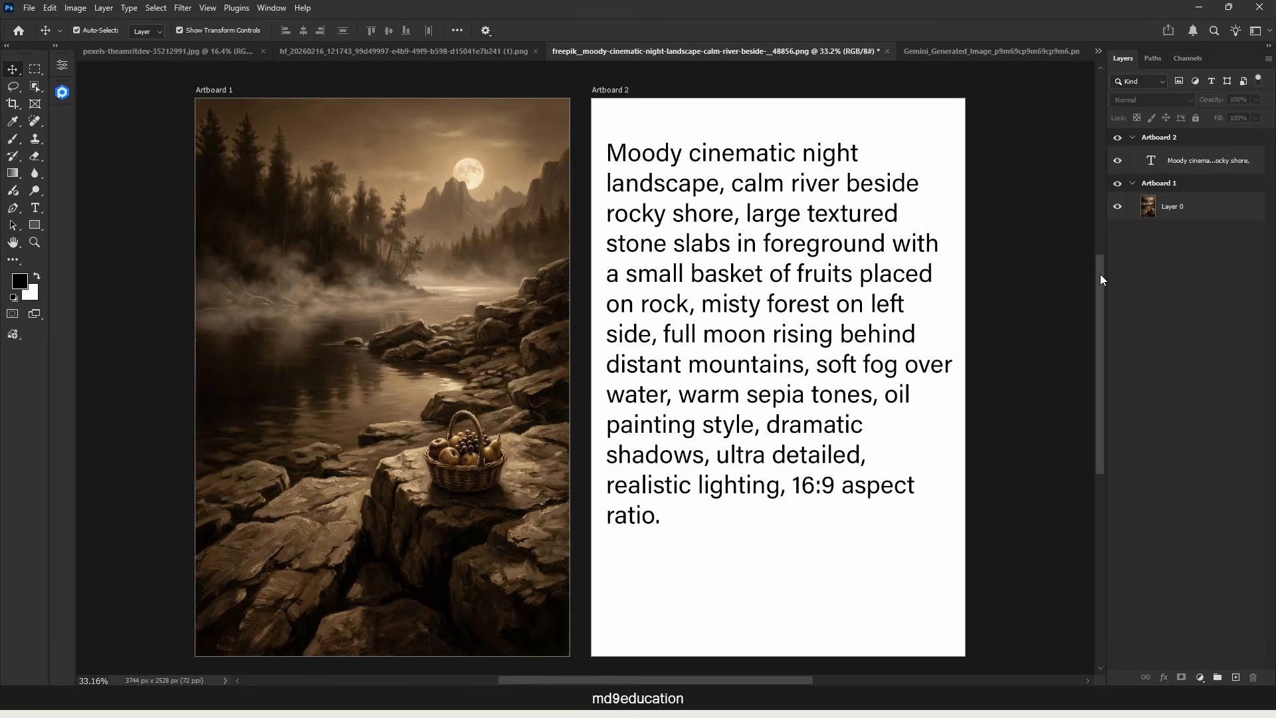
# Step: Capture a rectangular screenshot of the prompt text on Artboard 2 to the clipboard
pyautogui.press('shift+super+s')
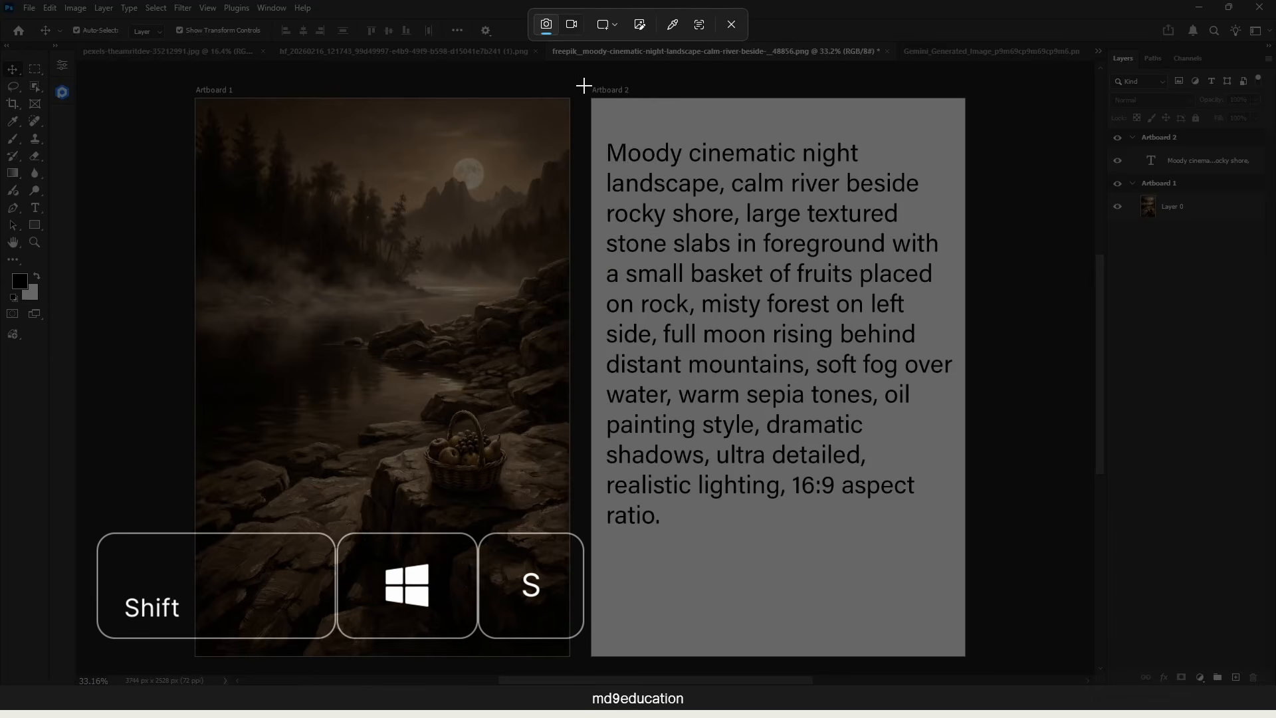
pyautogui.moveTo(584, 78); pyautogui.dragTo(984, 669)
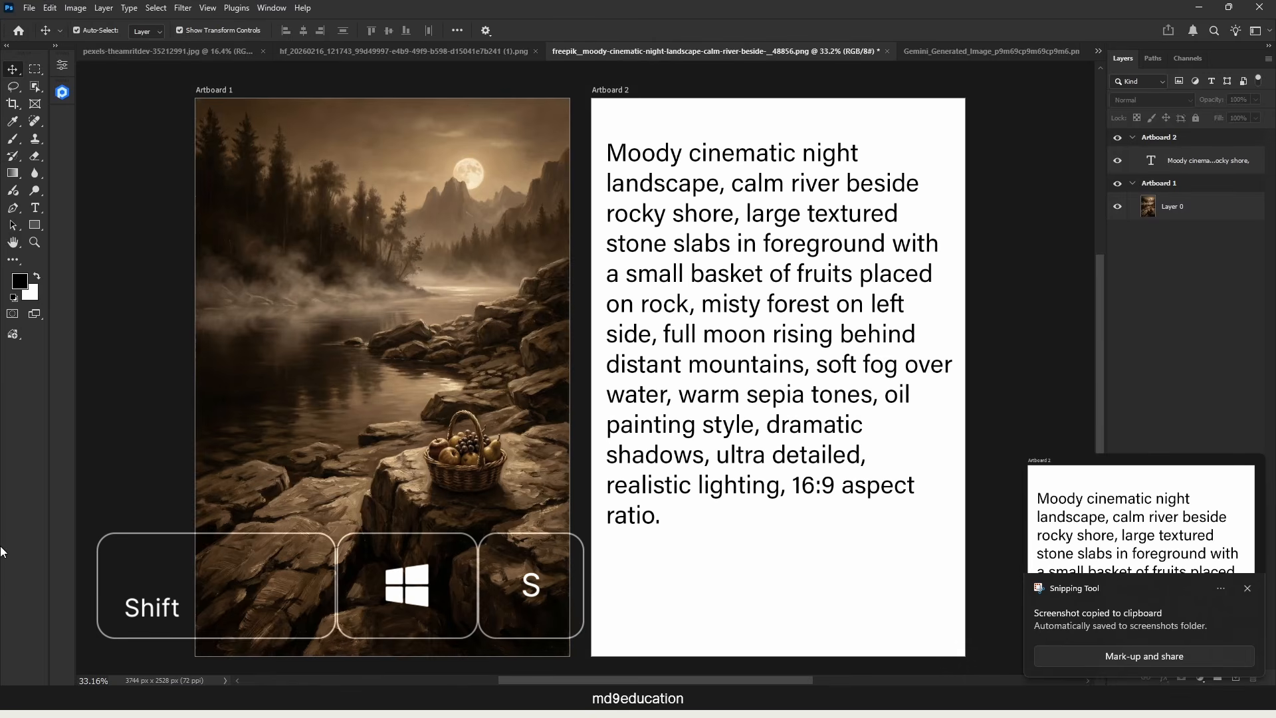
pyautogui.click(444, 500)
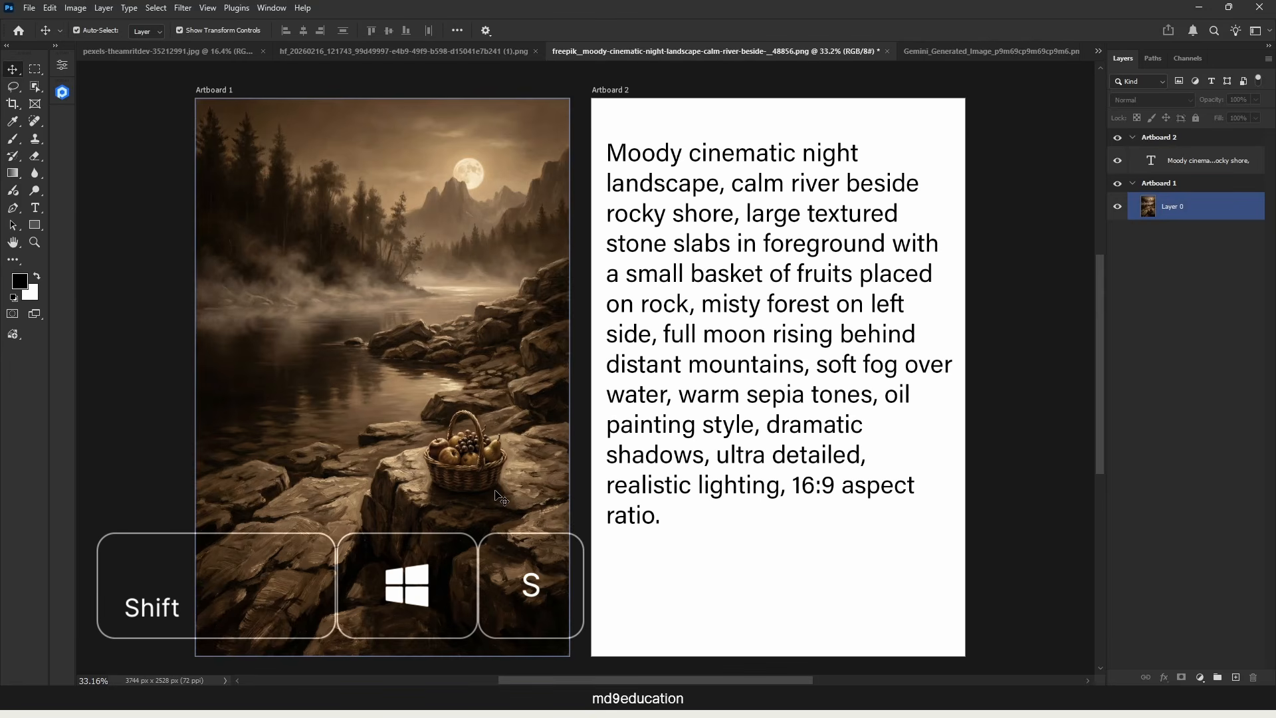
pyautogui.click(661, 417)
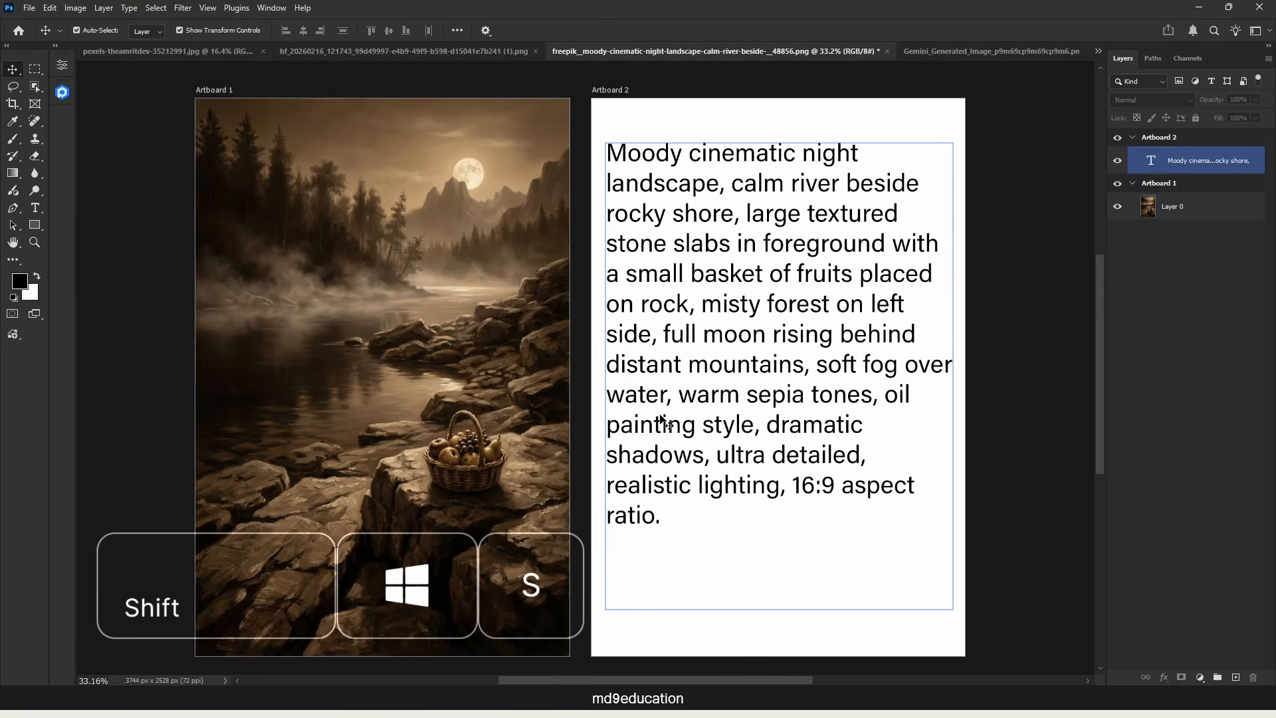
pyautogui.click(508, 169)
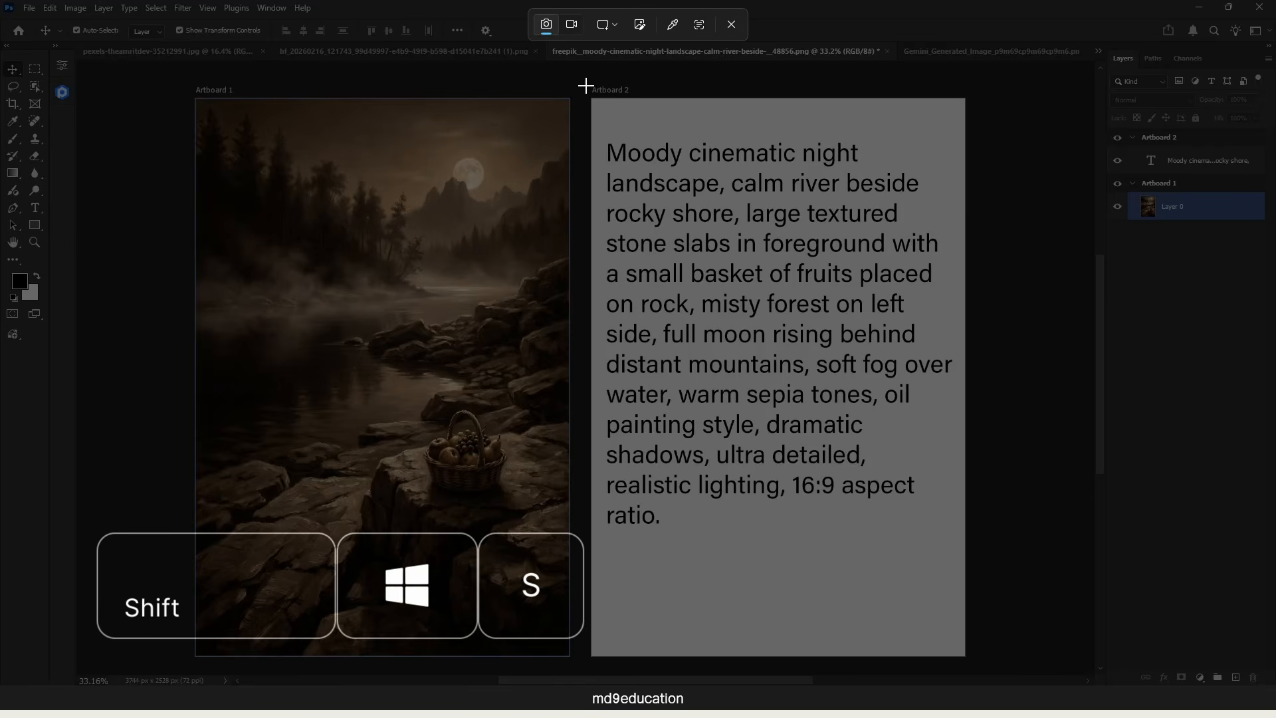
pyautogui.moveTo(585, 85); pyautogui.dragTo(975, 665)
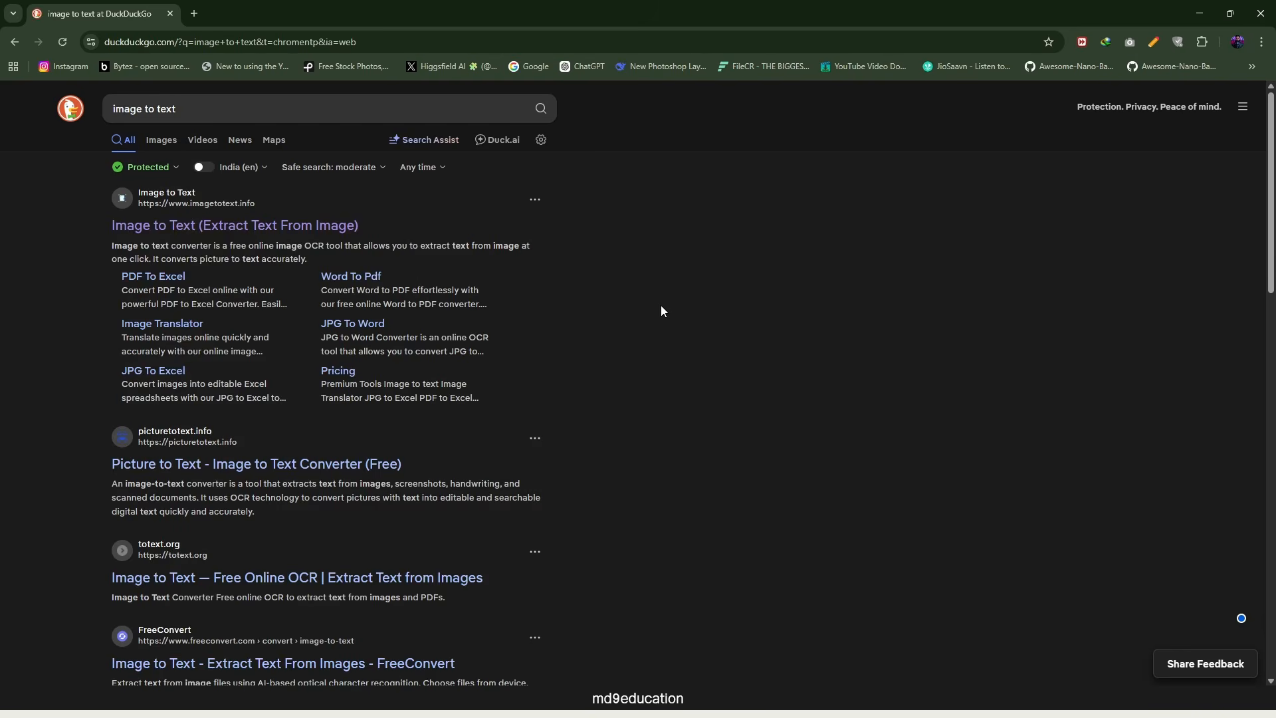
# Step: Open the imagetotext.info converter in the browser and extract the text from the prompt screenshot with Simple OCR
pyautogui.click(211, 226)
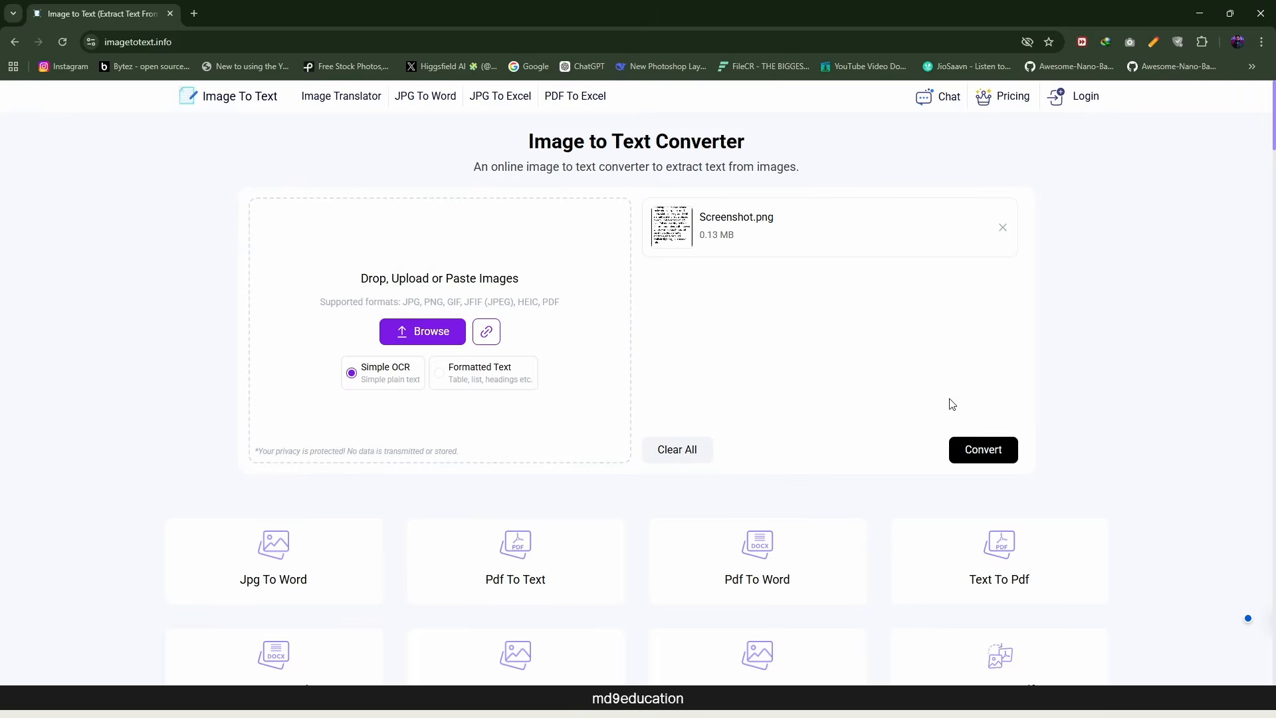
pyautogui.click(992, 451)
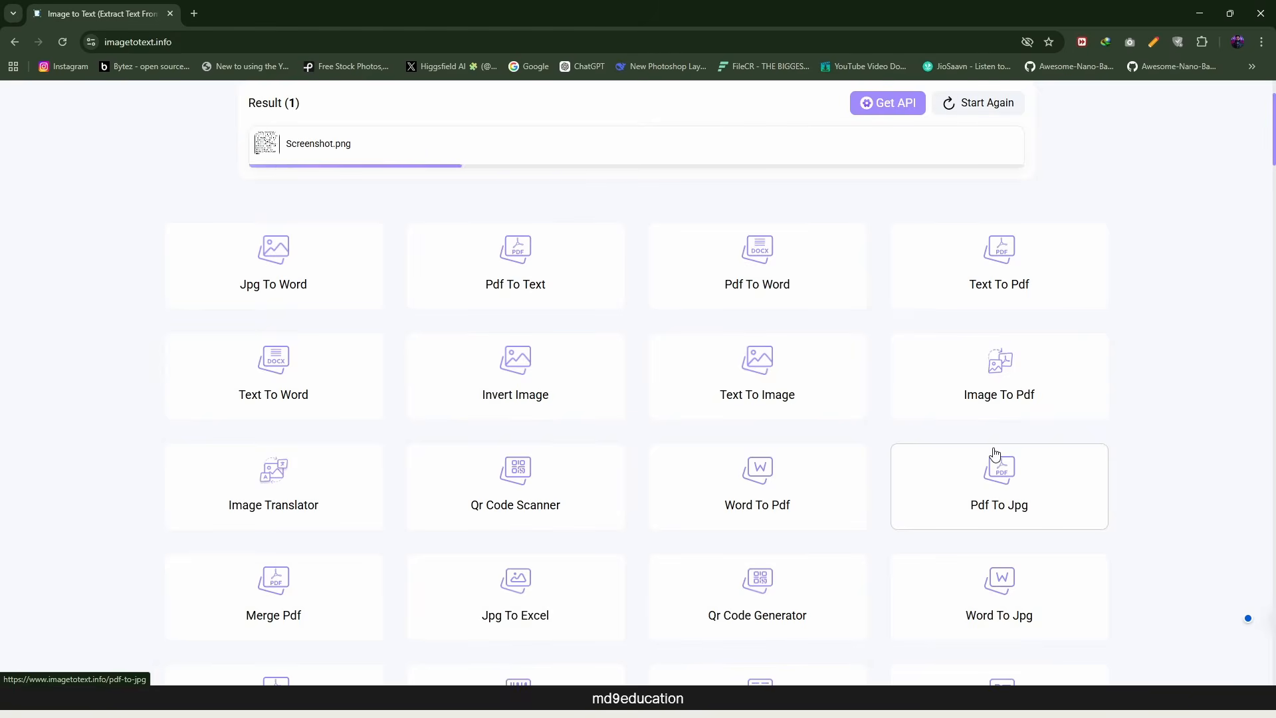
pyautogui.scroll(2, 1124, 390)
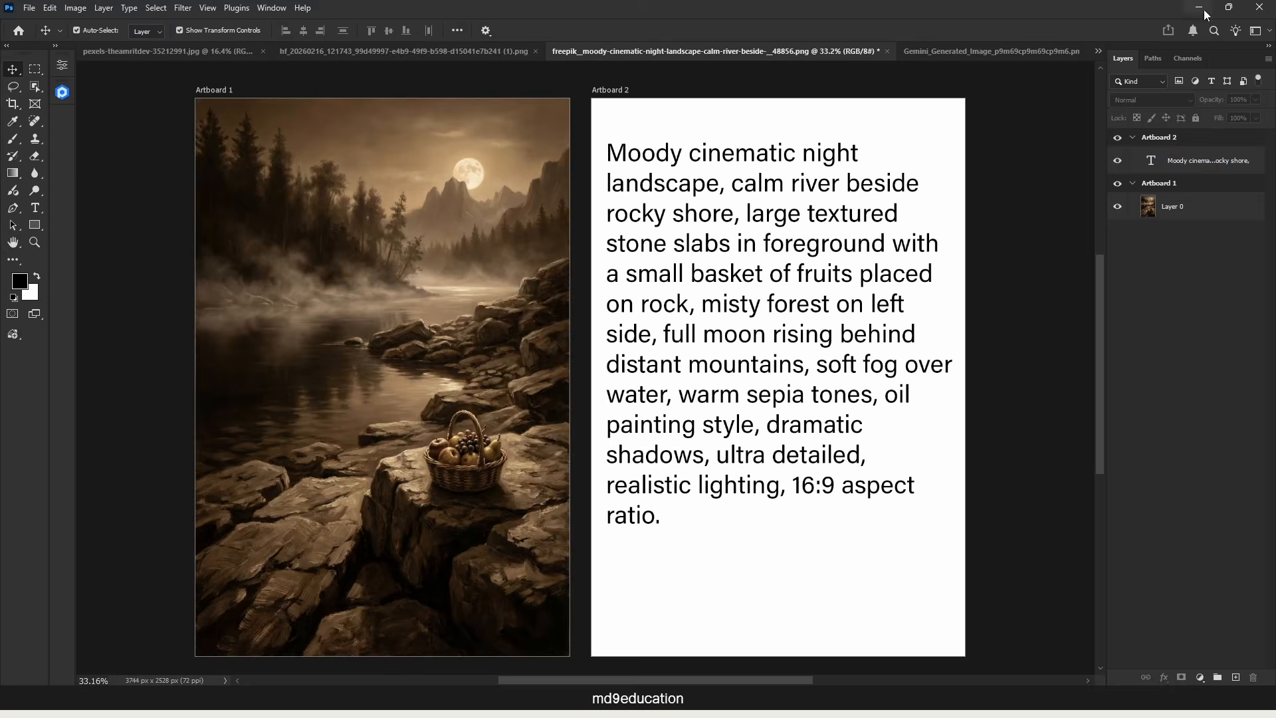
pyautogui.click(1207, 14)
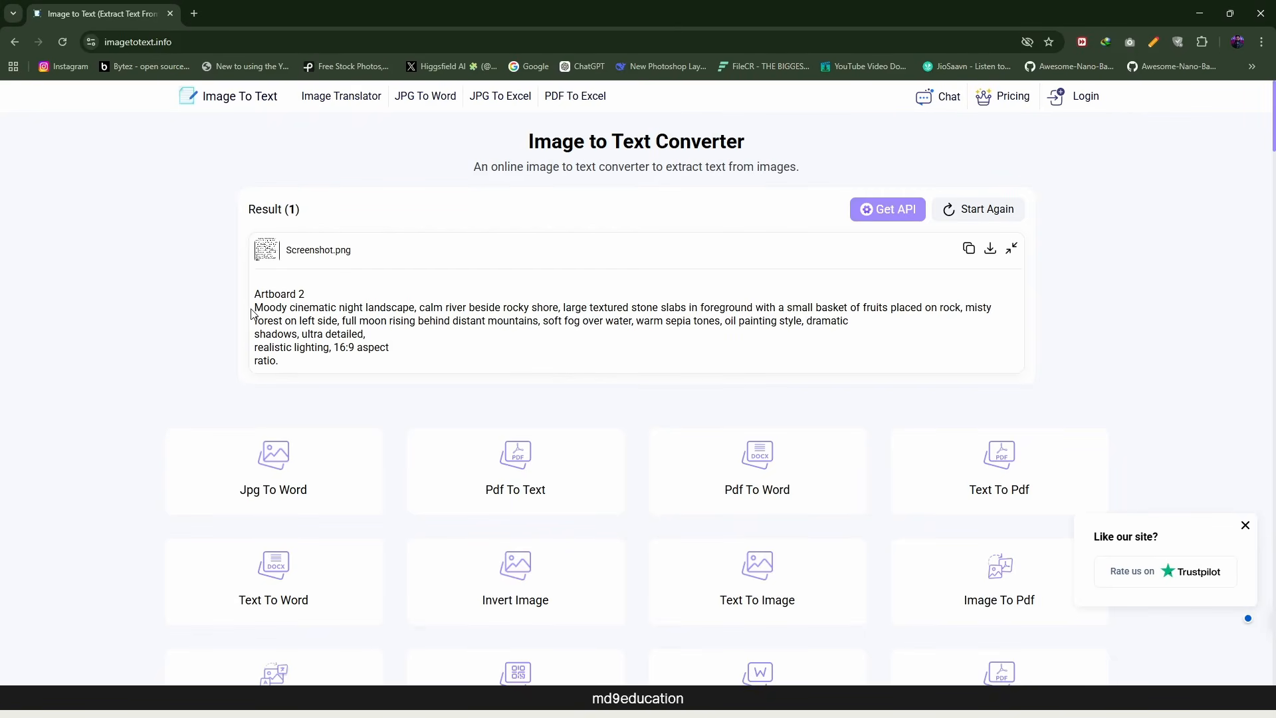
# Step: Collapse the conversion result and copy all of the extracted text
pyautogui.click(1011, 248)
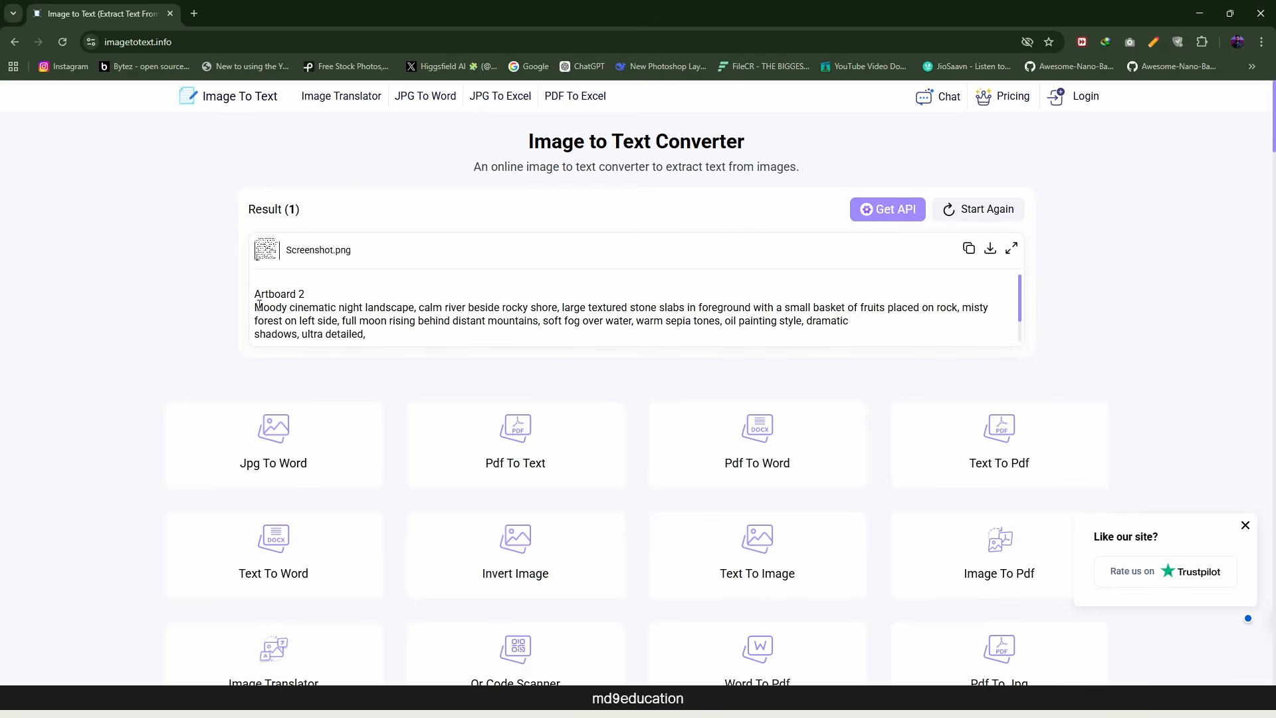
pyautogui.scroll(-1, 260, 306)
pyautogui.click(503, 331)
pyautogui.hotkey('ctrl', 'a')
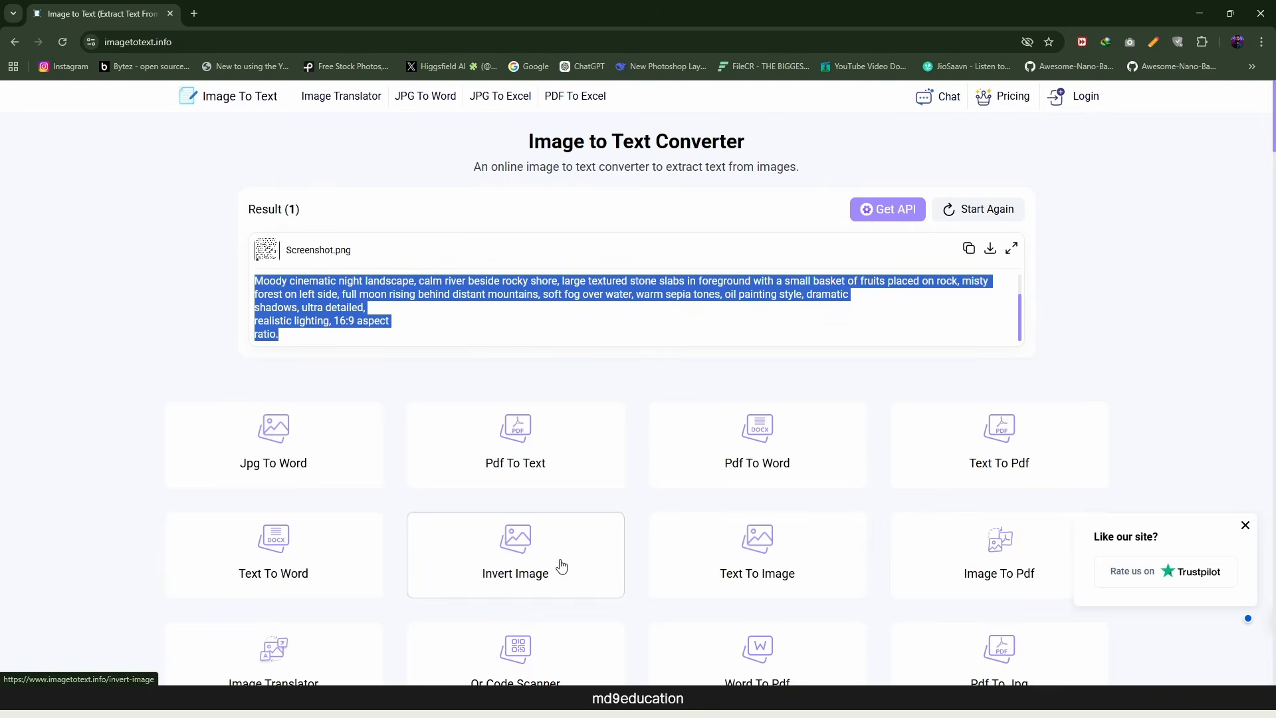
# Step: Switch to Notepad, paste the extracted prompt, delete the "Artboard 2" line and the blank lines above the prompt, and close the window
pyautogui.click(638, 699)
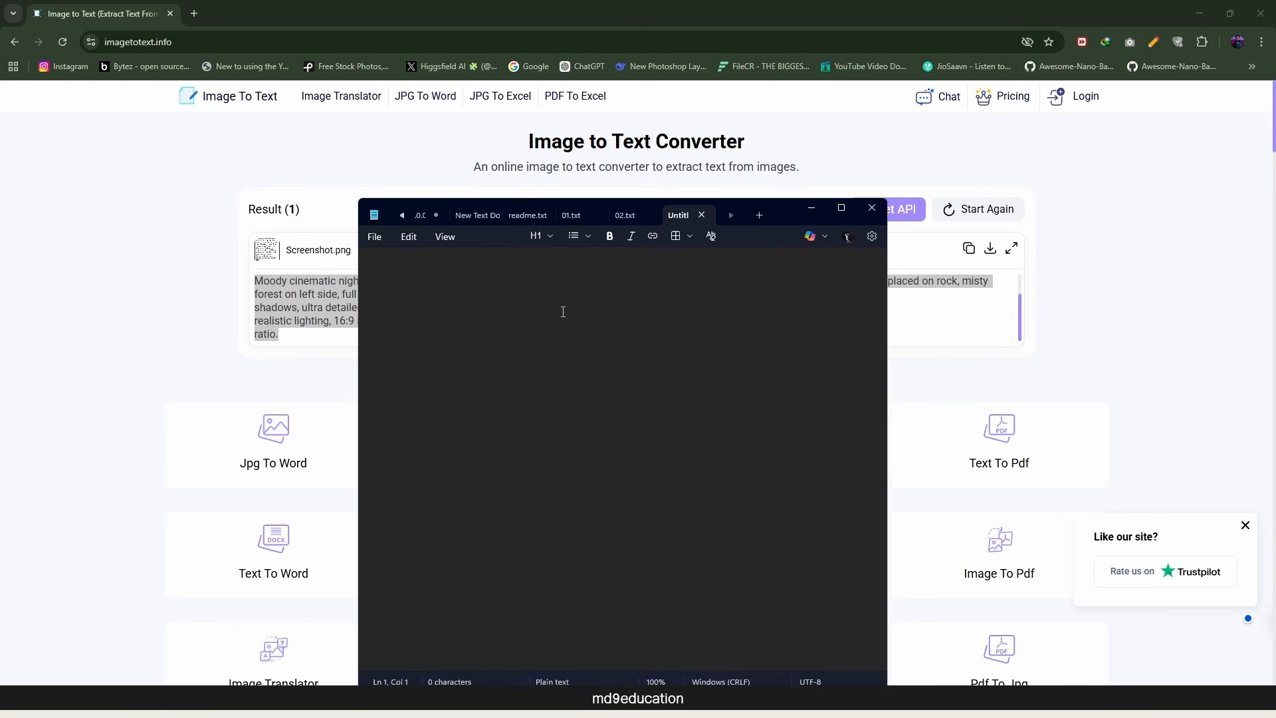
pyautogui.write('Artboard 2 Moody cinematic night landscape, calm river beside rocky shore, large textured stone slabs in foreground with a small basket of fruits placed on rock, misty forest on left side, full moon rising behind distant mountains, soft fog over water, warm sepia tones, oil painting style,  dramatic shadows, ultra detailed, realistic lighting, 16:9 aspect ratio.')
pyautogui.moveTo(424, 275); pyautogui.dragTo(283, 278)
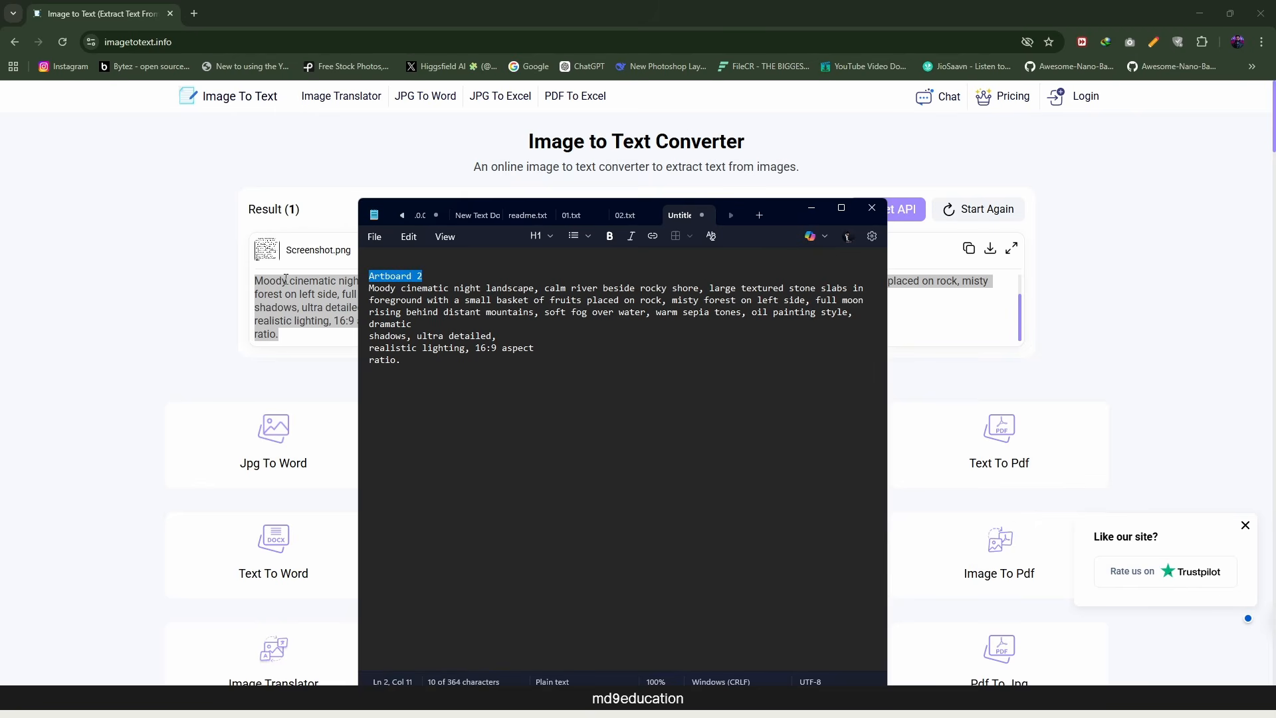
pyautogui.press('BackSpace')
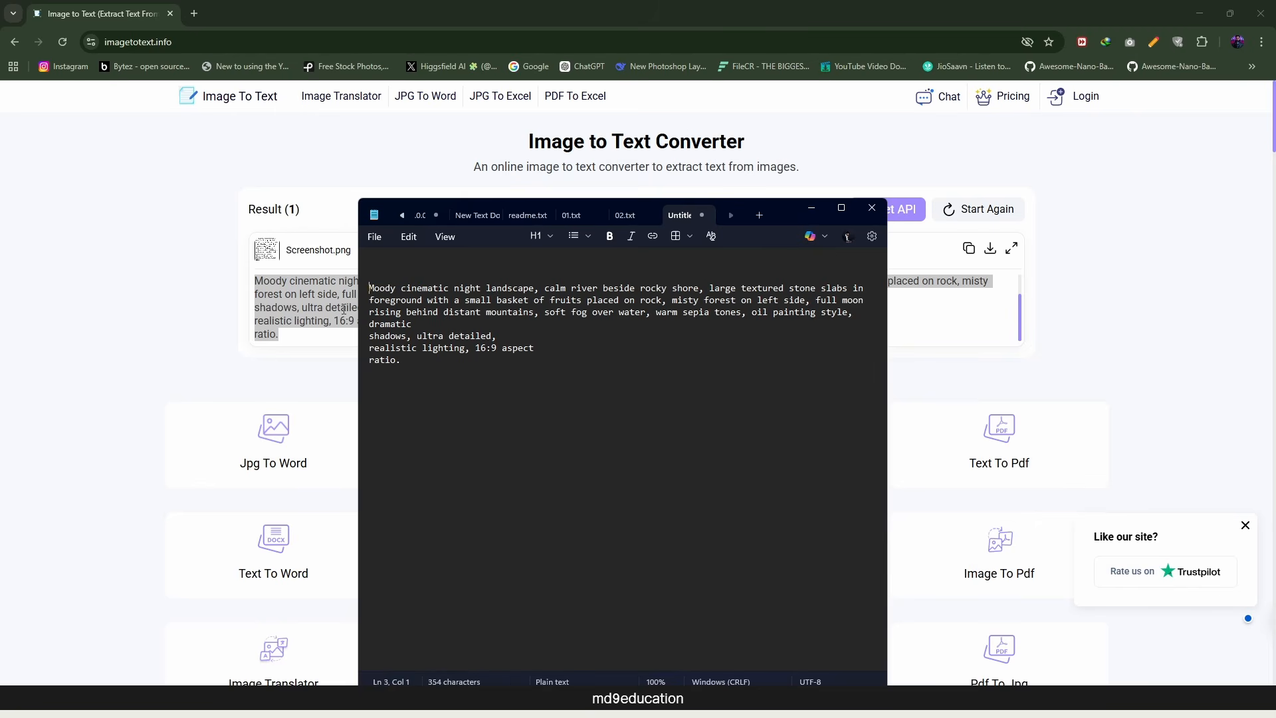
pyautogui.press('BackSpace')
pyautogui.press('BackSpace')
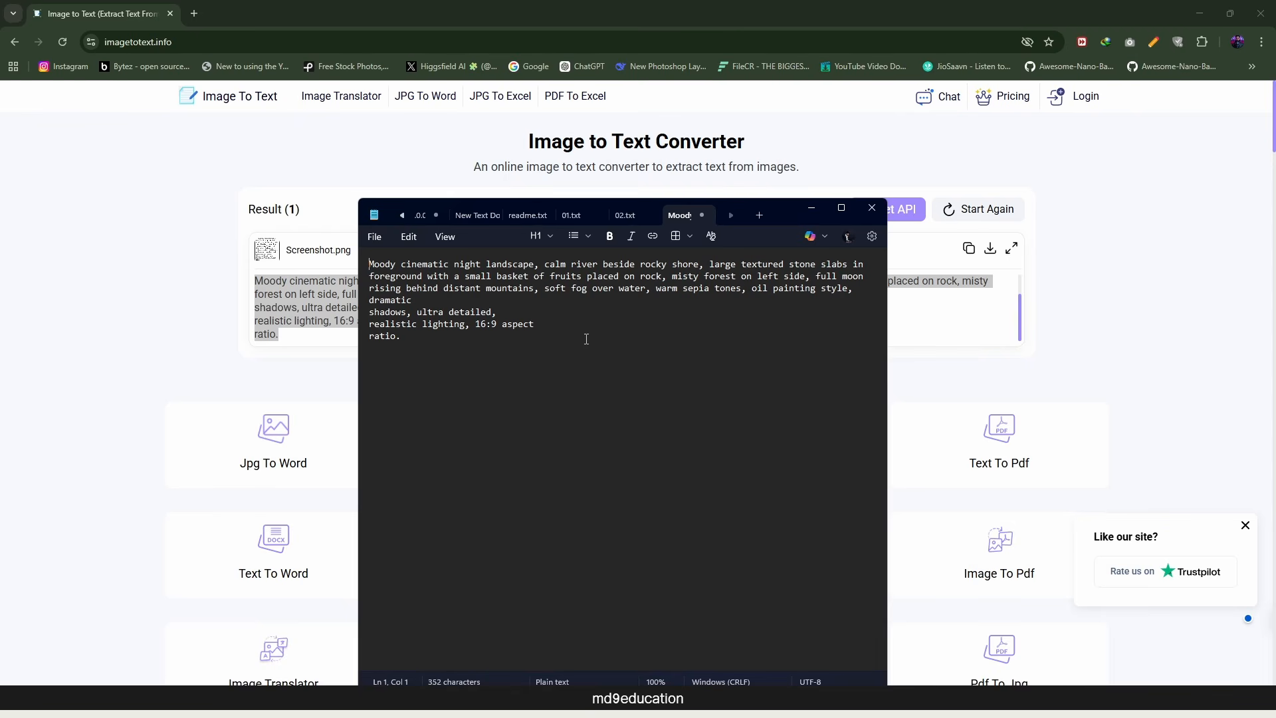
pyautogui.click(874, 208)
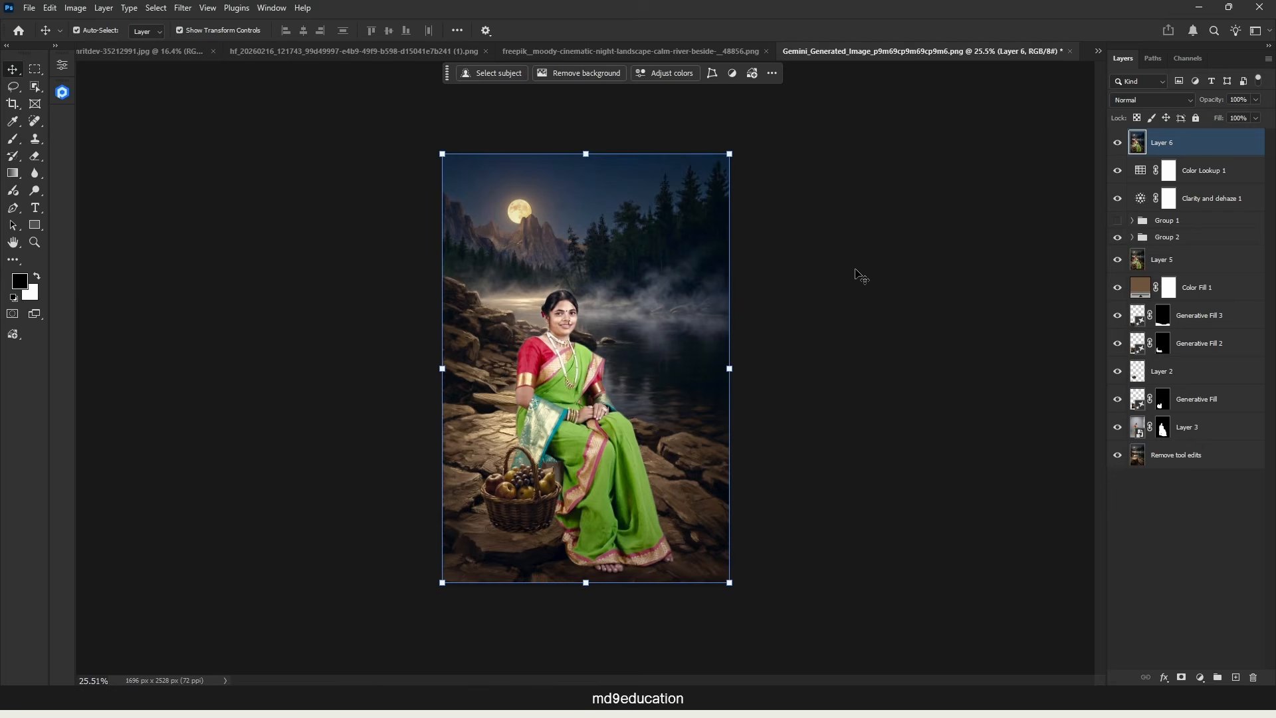